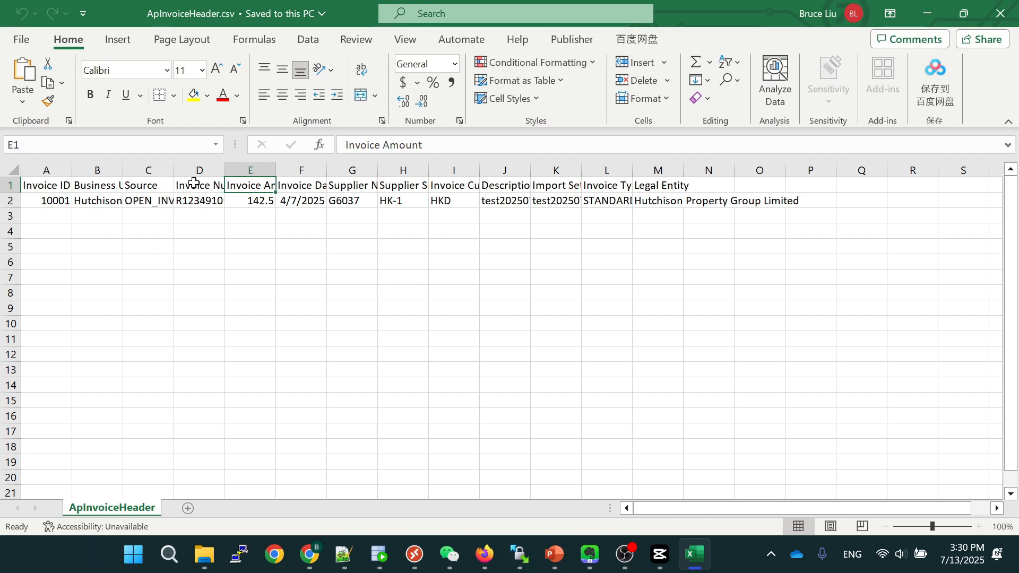
# Review the column headers of the ApInvoiceHeader.csv file from Invoice ID through Legal Entity, and close the file.
pyautogui.press('Right')
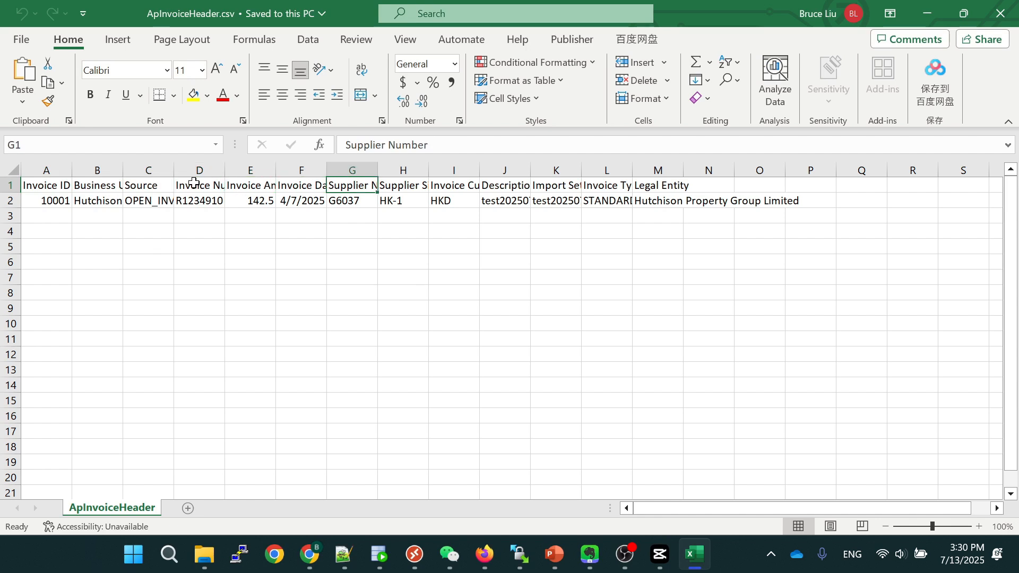
pyautogui.press('Right')
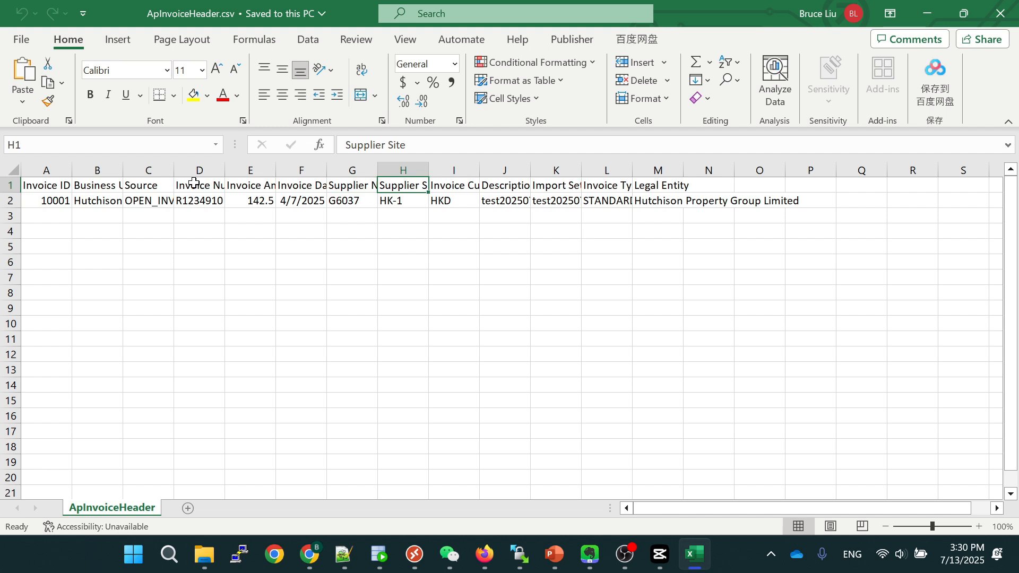
pyautogui.press('Right')
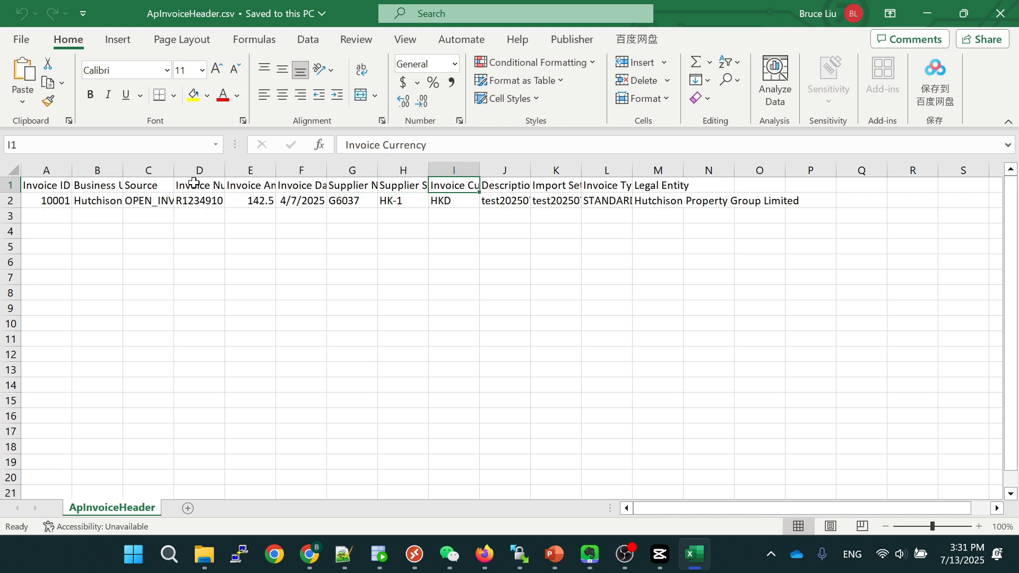
pyautogui.press('Right')
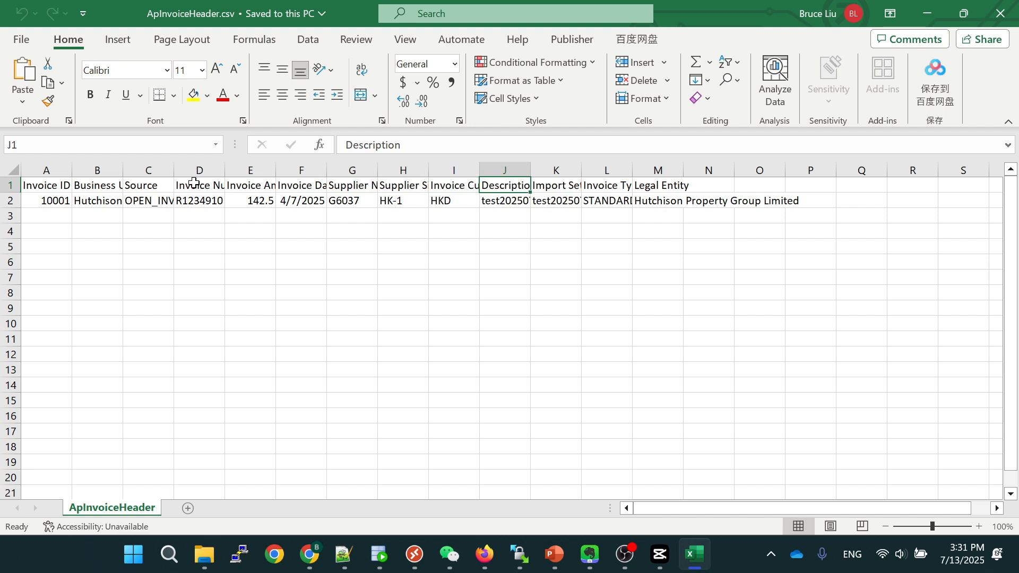
pyautogui.press('Right')
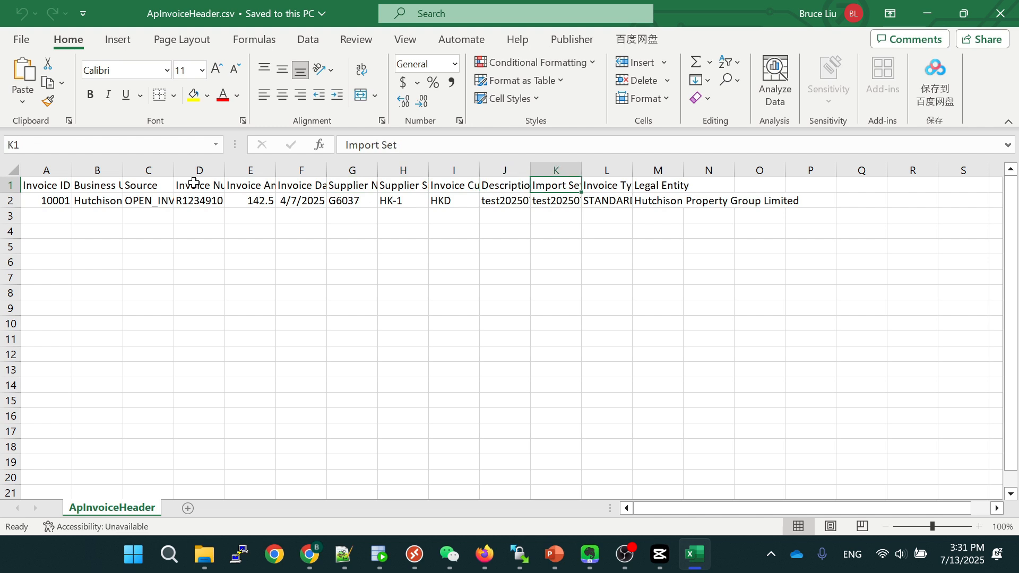
pyautogui.press('Right')
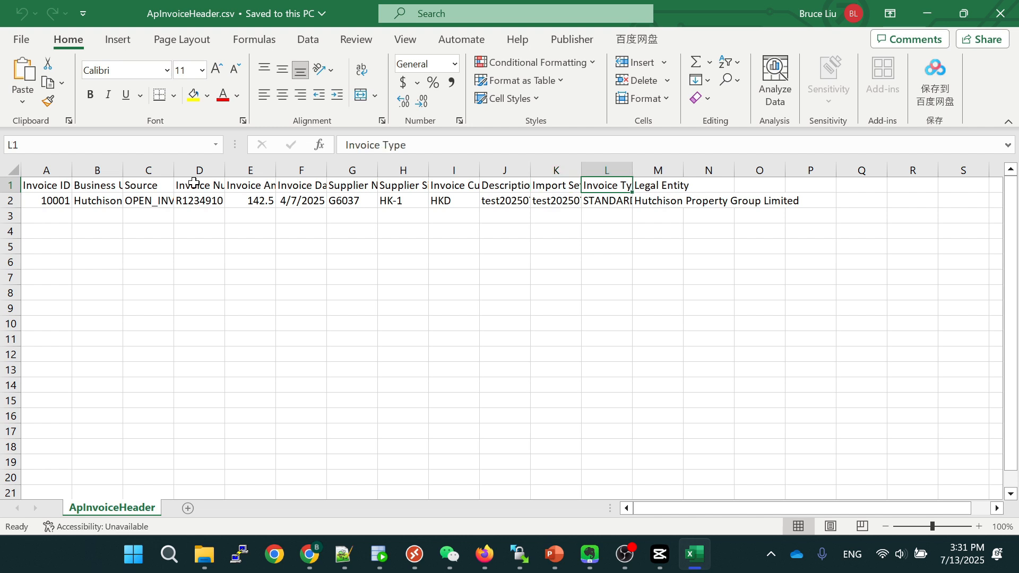
pyautogui.press('Left')
pyautogui.press('Left')
pyautogui.press('Left')
pyautogui.press('Left')
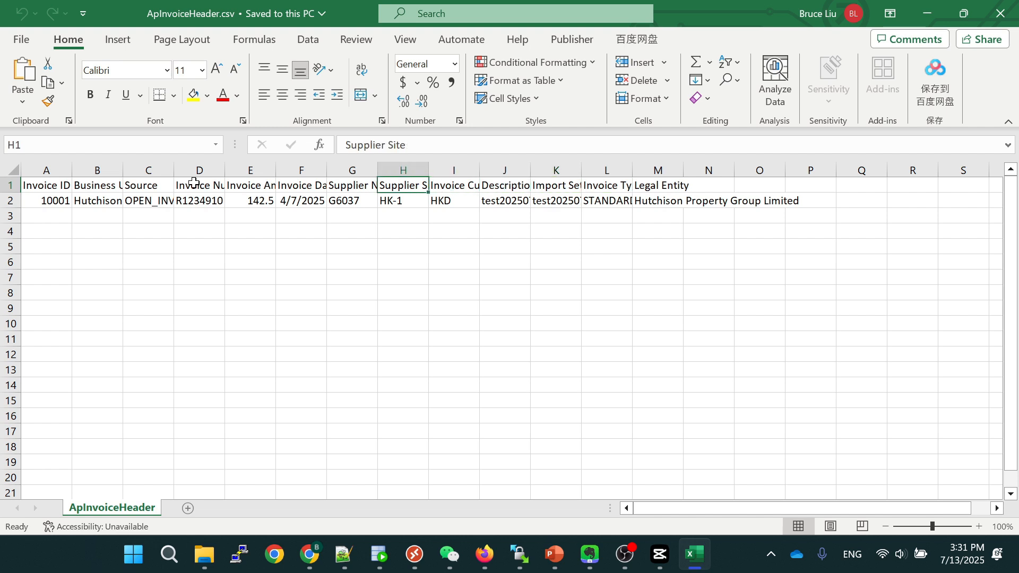
pyautogui.press('Left')
pyautogui.press('Left')
pyautogui.press('Left')
pyautogui.press('Left')
pyautogui.press('Left')
pyautogui.press('Left')
pyautogui.press('Left')
pyautogui.press('Right')
pyautogui.press('Right')
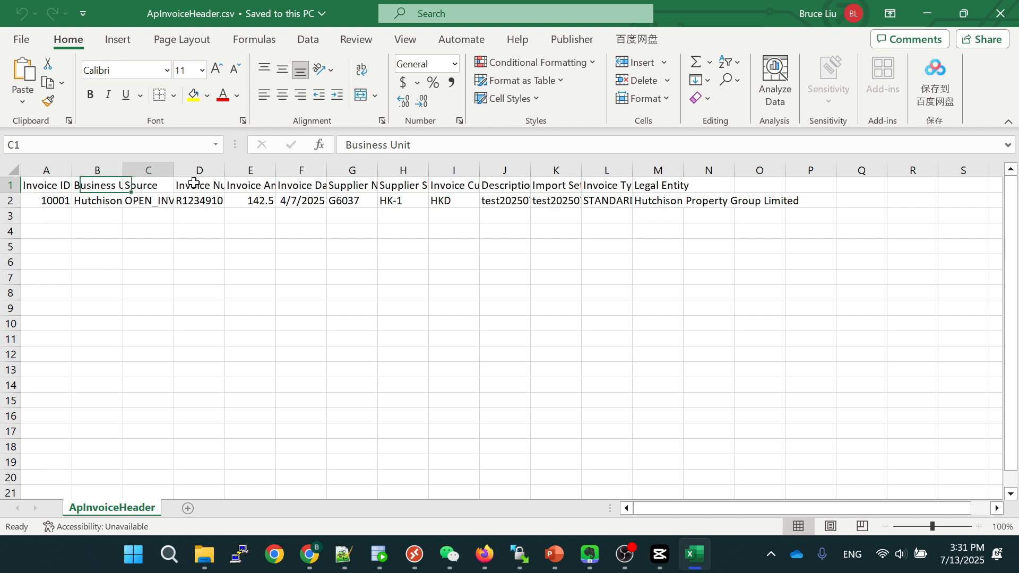
pyautogui.press('Right')
pyautogui.press('Right')
pyautogui.press('Right')
pyautogui.press('Right')
pyautogui.press('Right')
pyautogui.press('Right')
pyautogui.press('Right')
pyautogui.press('Right')
pyautogui.press('Right')
pyautogui.press('Right')
pyautogui.press('Right')
pyautogui.press('Left')
pyautogui.press('Left')
pyautogui.press('Left')
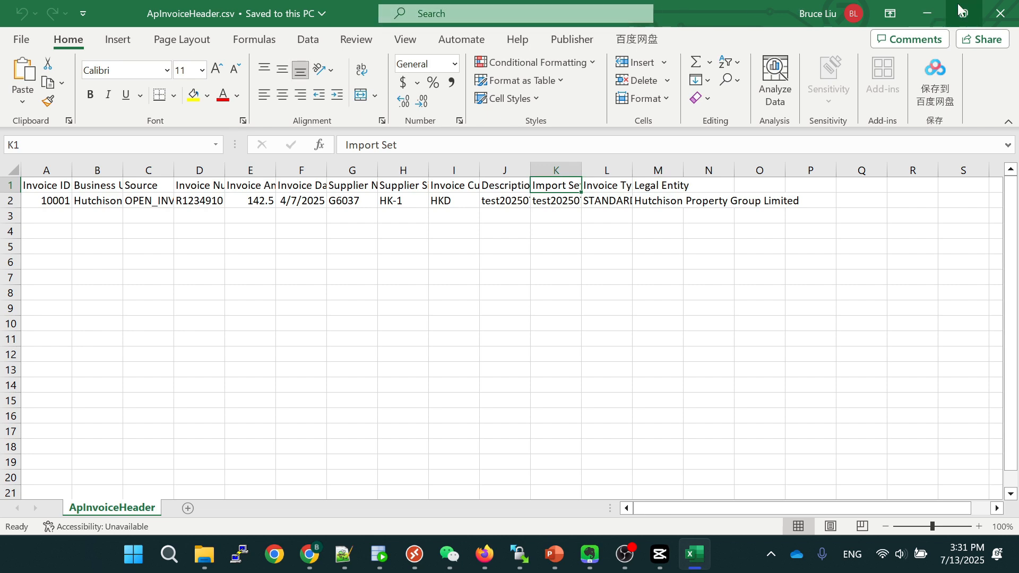
pyautogui.click(999, 13)
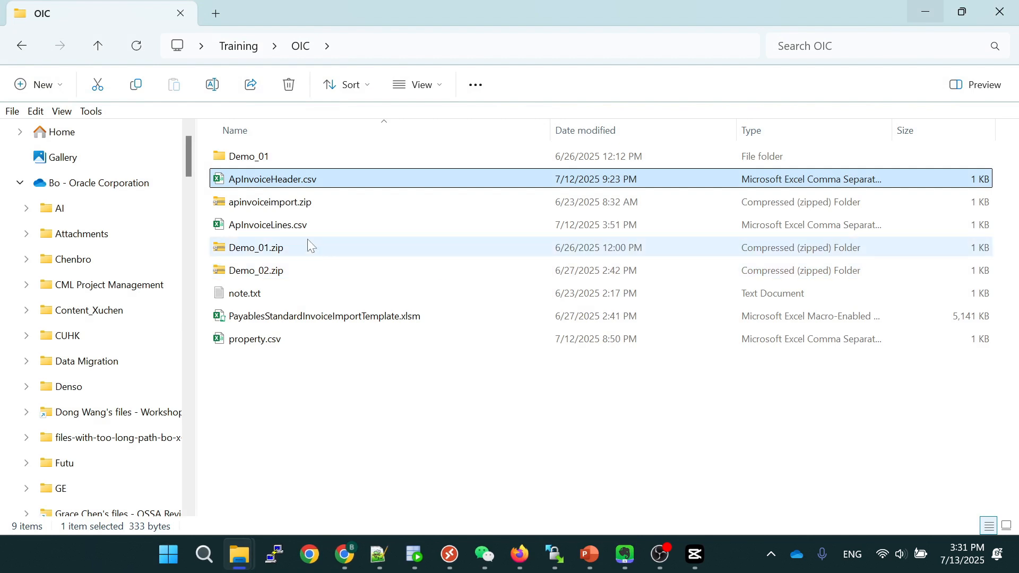
# Open ApInvoiceLines.csv from the OIC folder, review its column headers through Distribution Combination, and close the file.
pyautogui.click(303, 227)
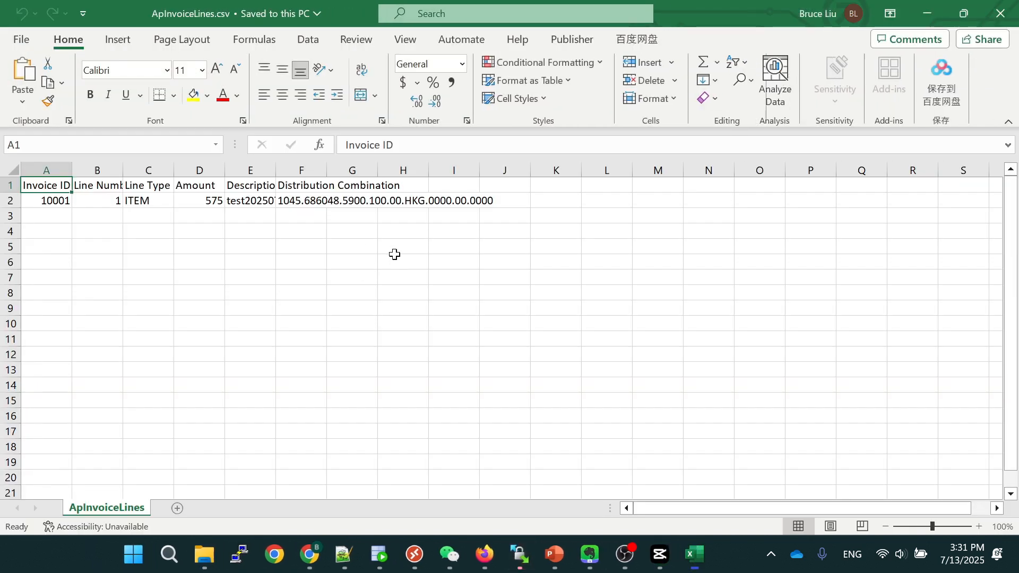
pyautogui.click(112, 190)
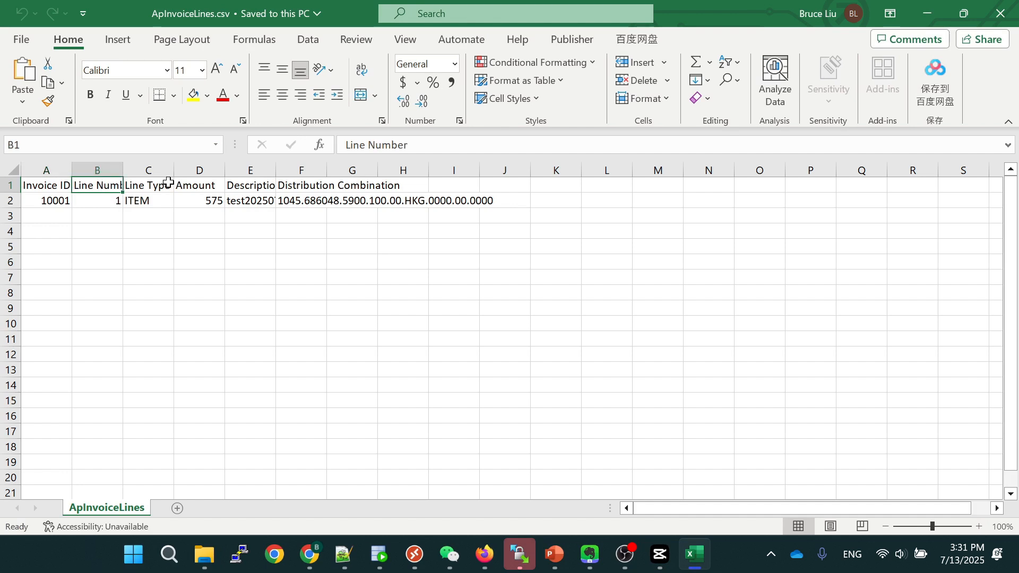
pyautogui.press('Right')
pyautogui.press('Right')
pyautogui.press('Right')
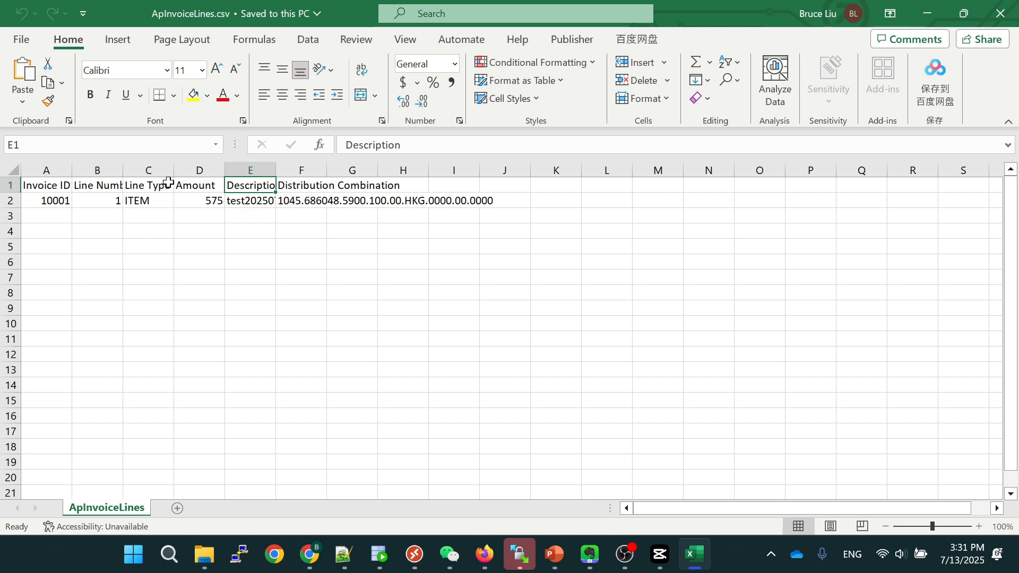
pyautogui.press('Right')
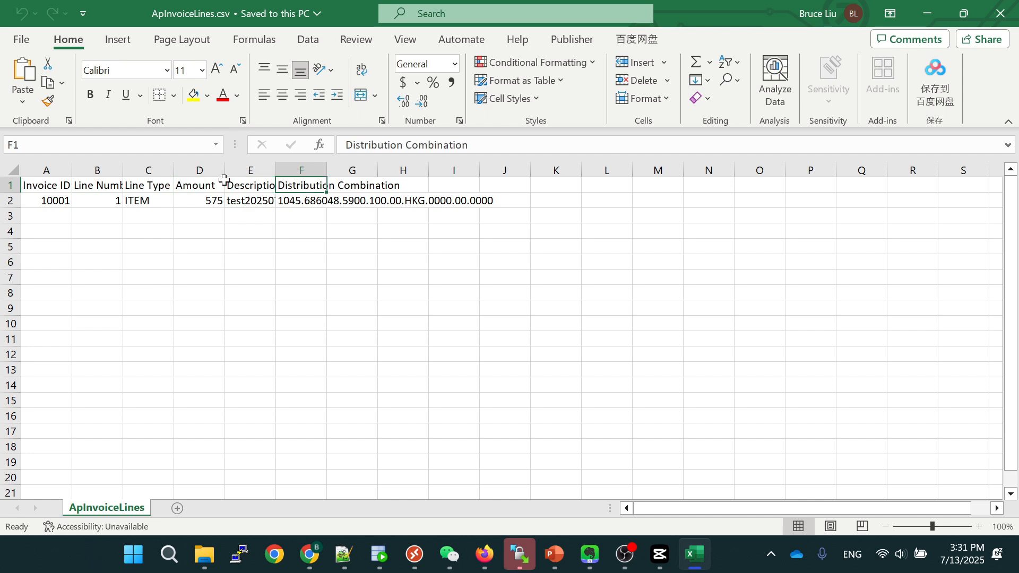
pyautogui.click(1000, 14)
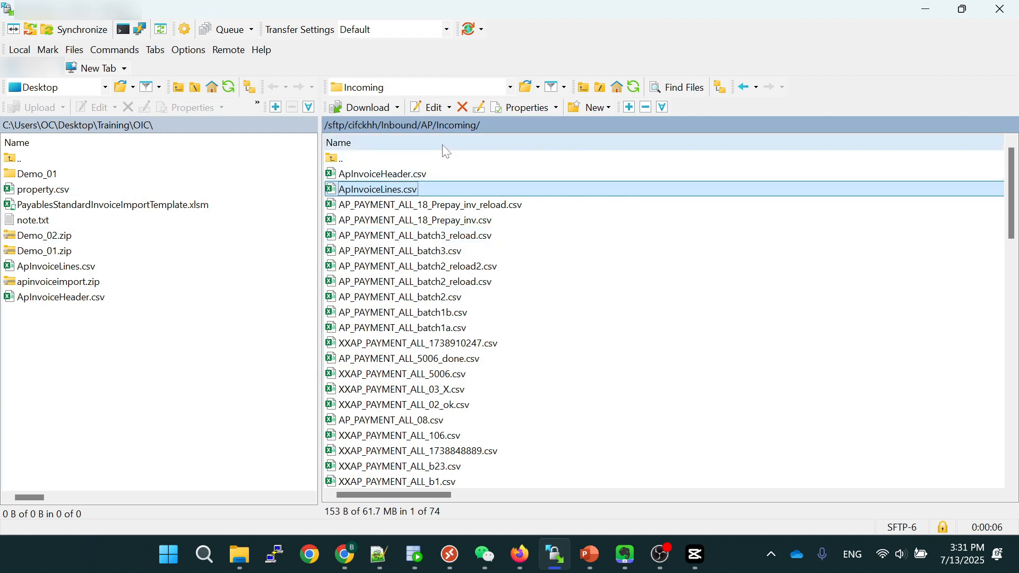
# Locate ApInvoiceHeader.csv and ApInvoiceLines.csv in the SFTP server's /sftp/cifckhh/Inbound/AP/Incoming/ directory.
pyautogui.click(395, 175)
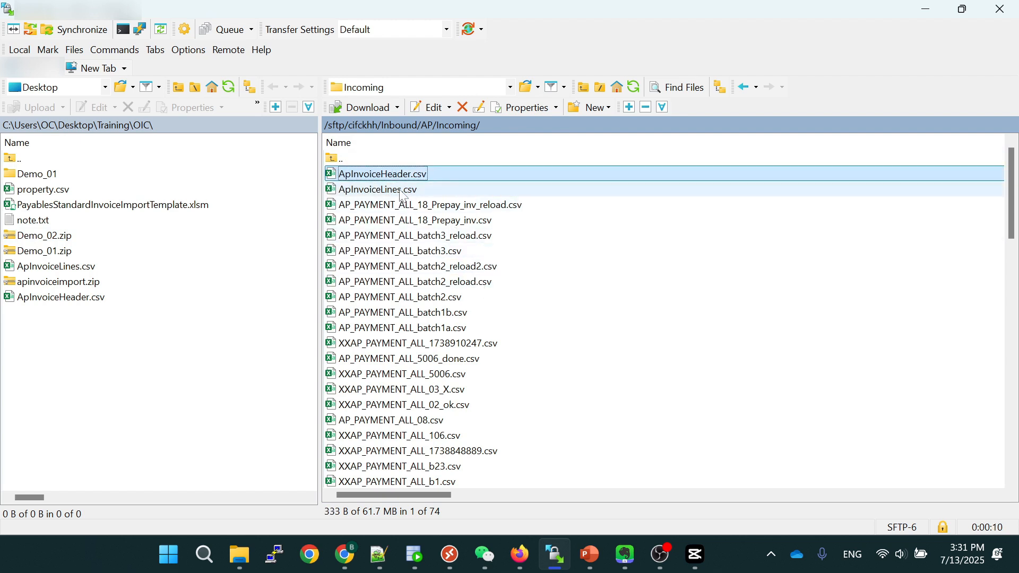
pyautogui.click(398, 189)
pyautogui.click(399, 175)
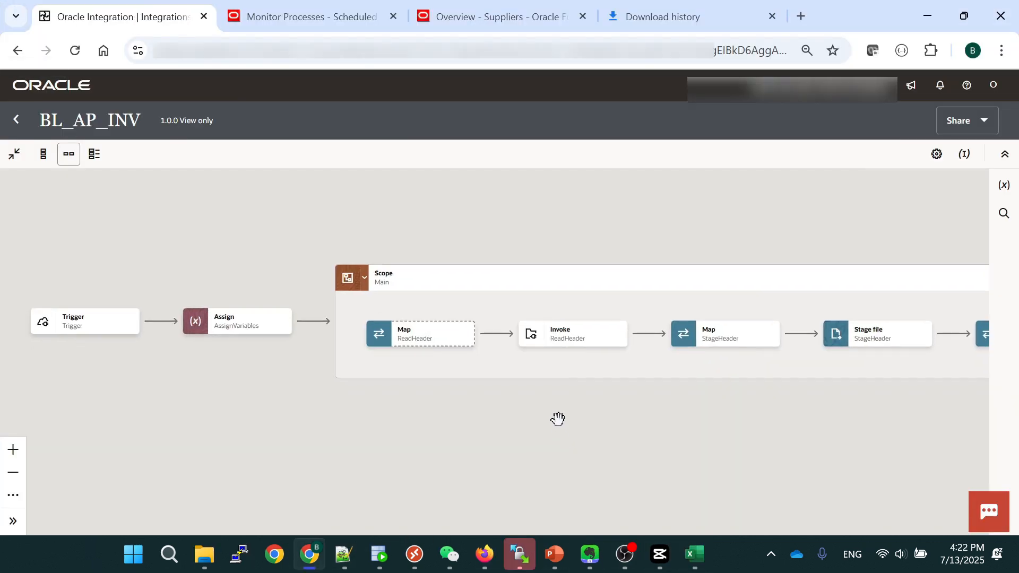
# Switch to Oracle Integration and examine the BL_AP_INV flow, from the trigger through the read and stage actions in the Main scope.
pyautogui.moveTo(614, 418); pyautogui.dragTo(550, 418)
pyautogui.scroll(-2, 602, 420)
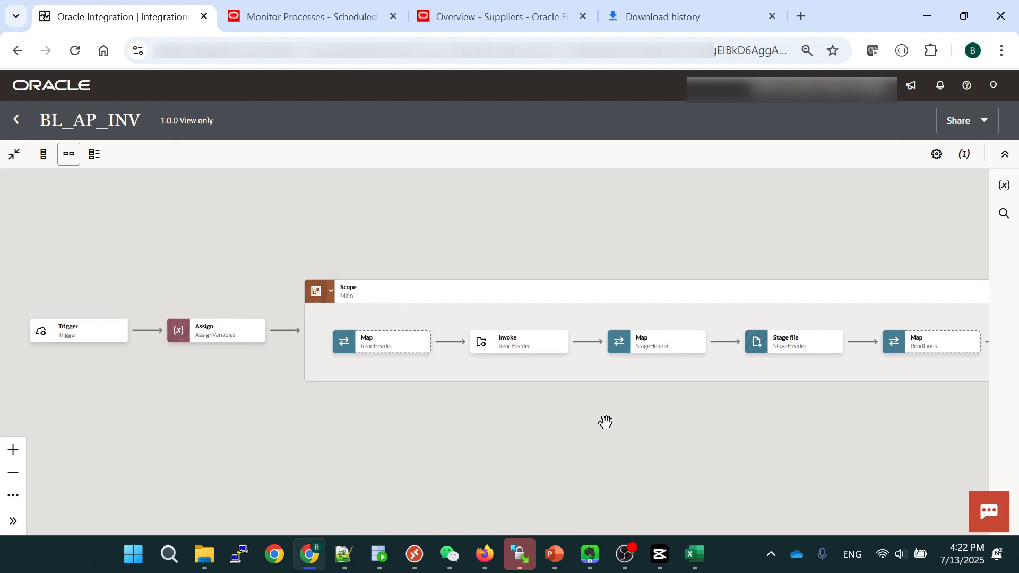
pyautogui.moveTo(740, 427); pyautogui.dragTo(497, 438)
pyautogui.scroll(-1, 589, 426)
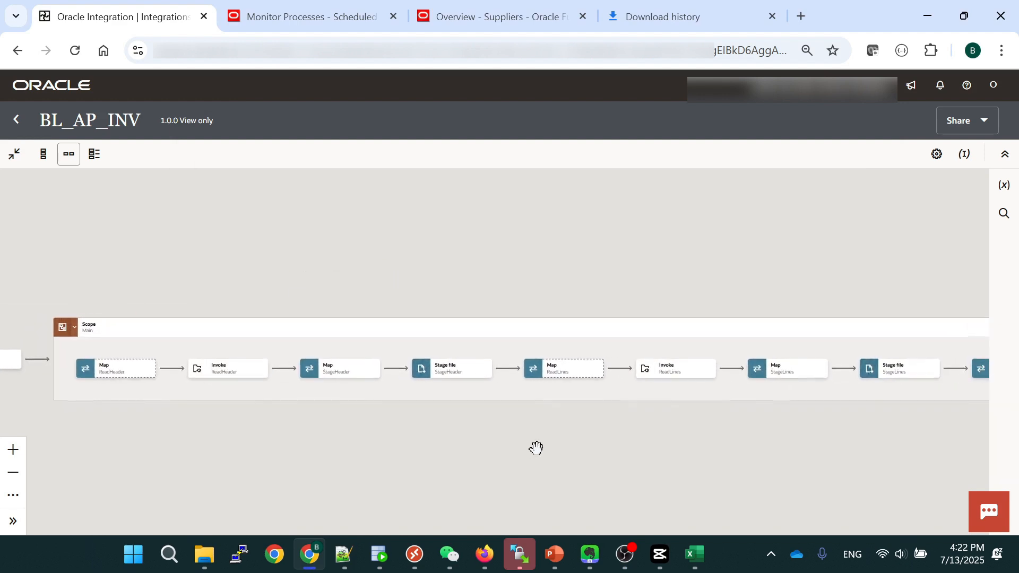
pyautogui.moveTo(591, 443); pyautogui.dragTo(644, 455)
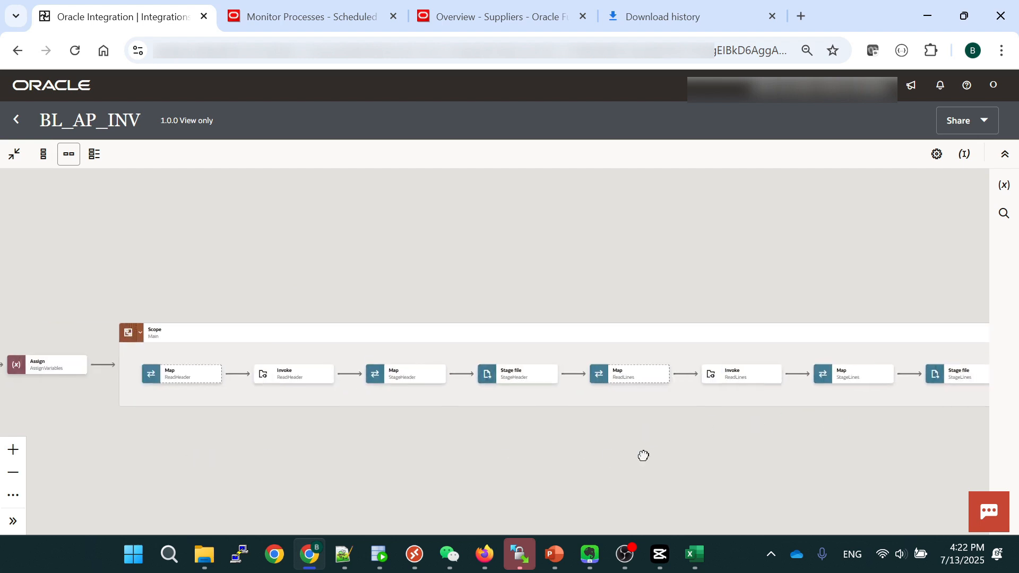
pyautogui.moveTo(397, 456); pyautogui.dragTo(559, 457)
pyautogui.scroll(2, 500, 434)
pyautogui.moveTo(498, 434); pyautogui.dragTo(557, 449)
pyautogui.scroll(1, 664, 462)
pyautogui.moveTo(664, 462); pyautogui.dragTo(312, 435)
pyautogui.scroll(1, 468, 446)
pyautogui.scroll(2, 649, 462)
pyautogui.scroll(-2, 312, 436)
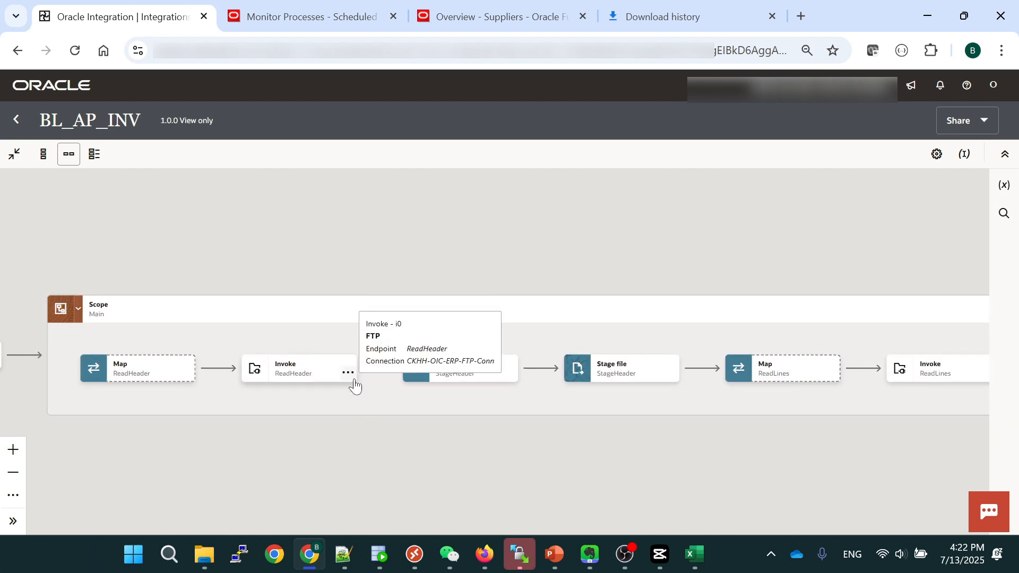
# View the ReadHeader FTP invoke's configuration, going through its basic info, operations and schema pages up to the file contents definition.
pyautogui.click(351, 378)
pyautogui.click(387, 407)
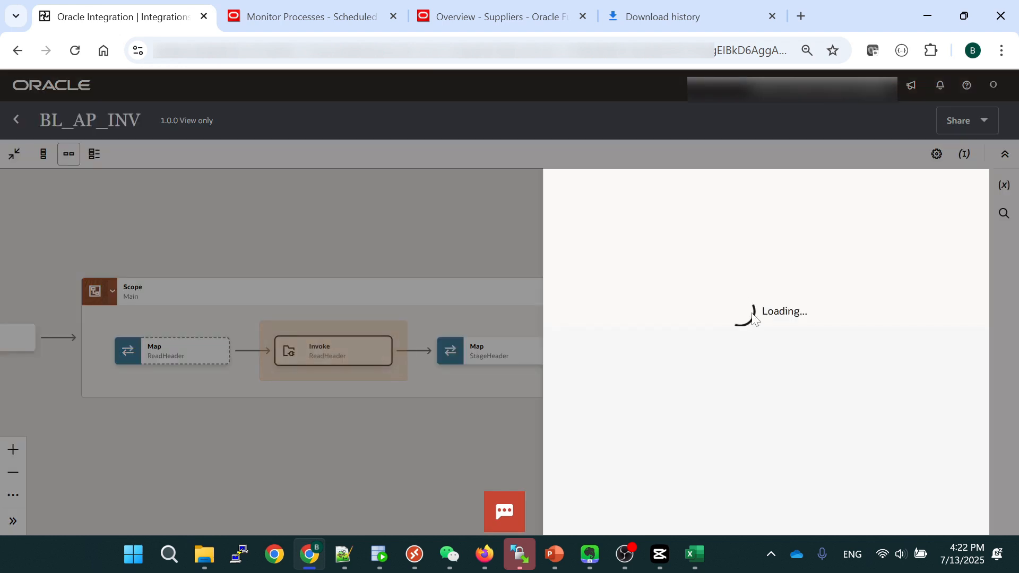
pyautogui.click(963, 514)
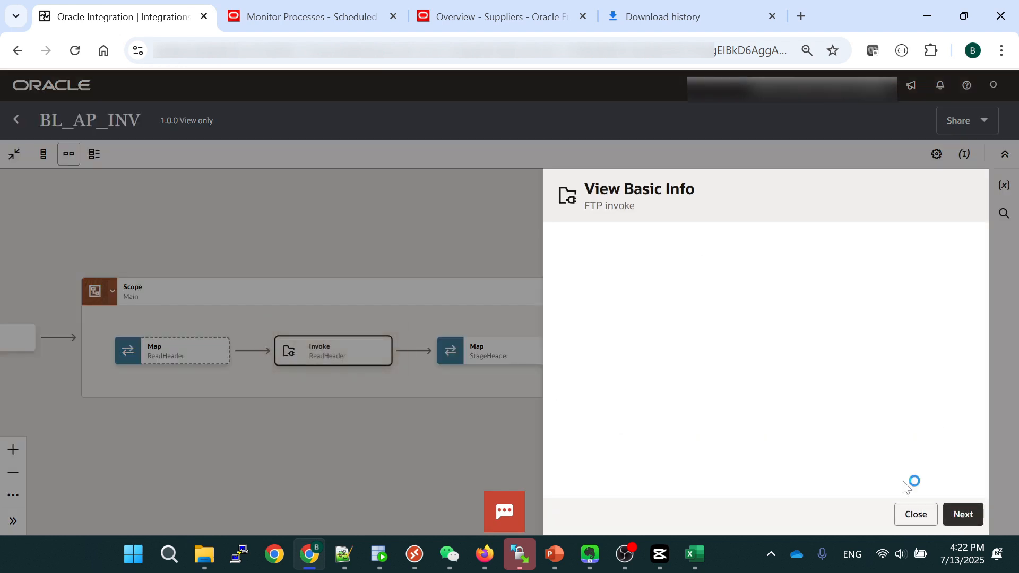
pyautogui.click(967, 521)
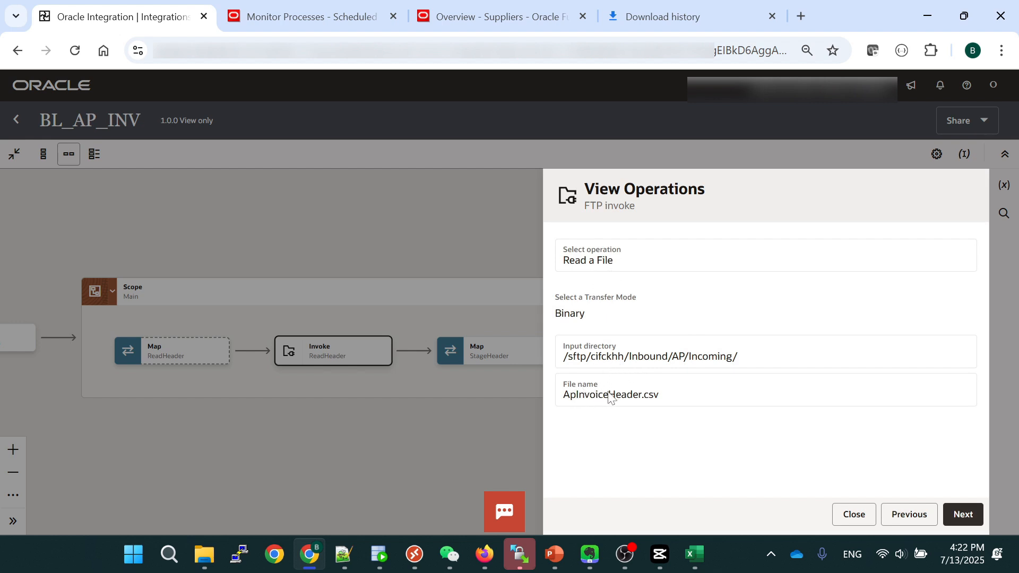
pyautogui.click(963, 514)
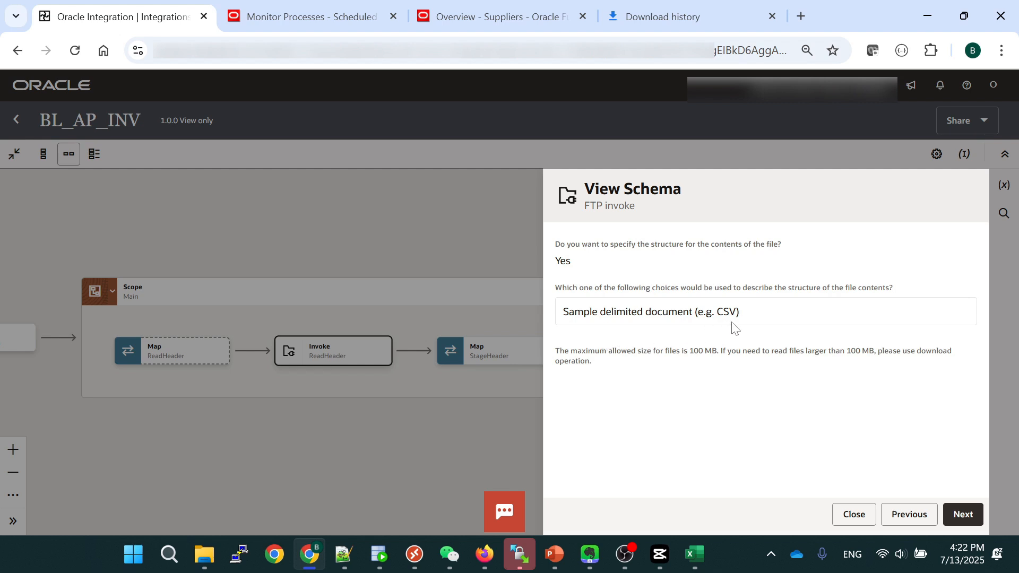
pyautogui.click(963, 515)
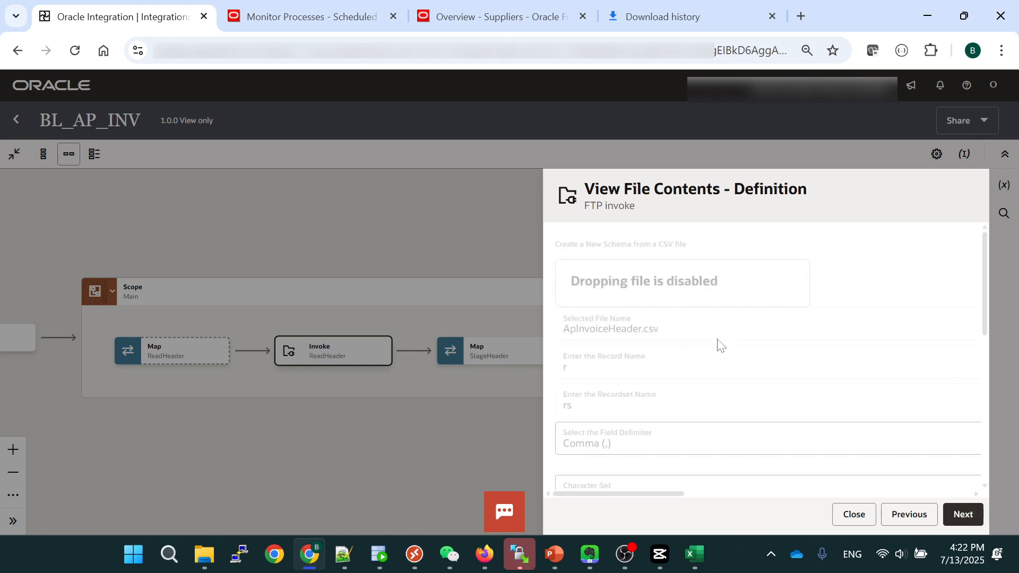
# Examine the file contents definition of the ReadHeader invoke, including record names, field delimiter, character set and column header options.
pyautogui.hotkey('ctrl', '-')
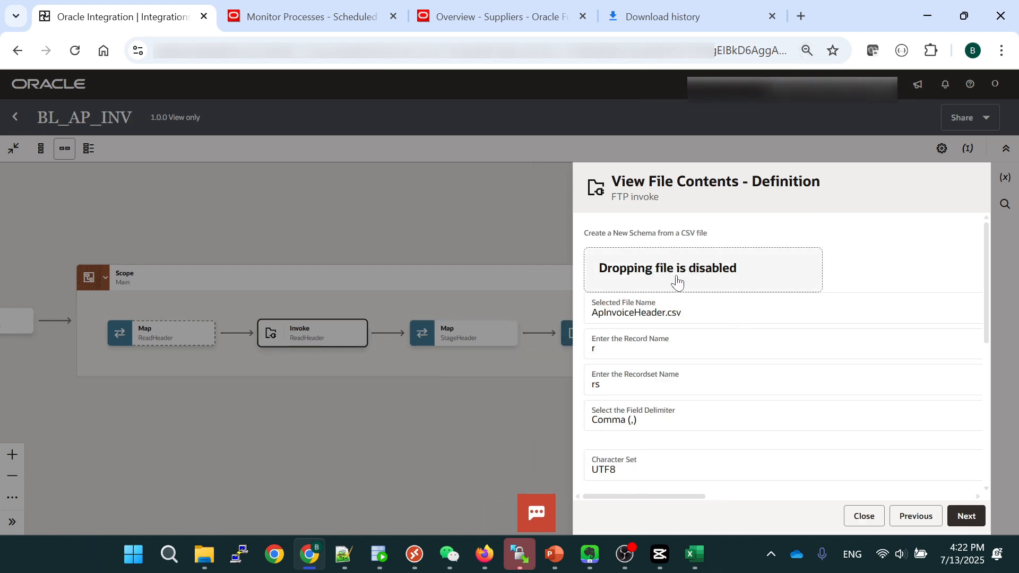
pyautogui.hotkey('ctrl', '+')
pyautogui.hotkey('ctrl', '+')
pyautogui.scroll(-2, 627, 364)
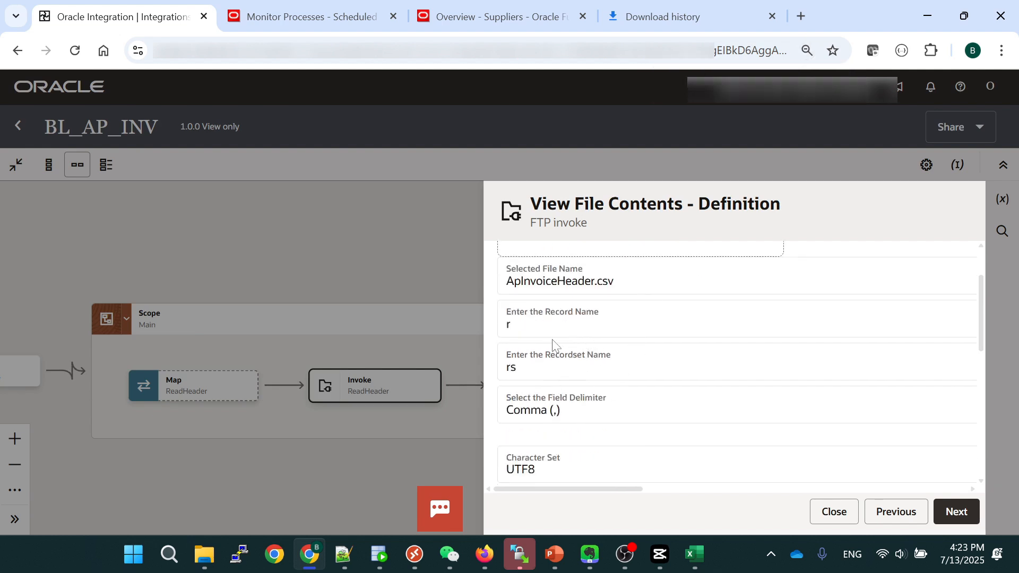
pyautogui.hotkey('ctrl', '+')
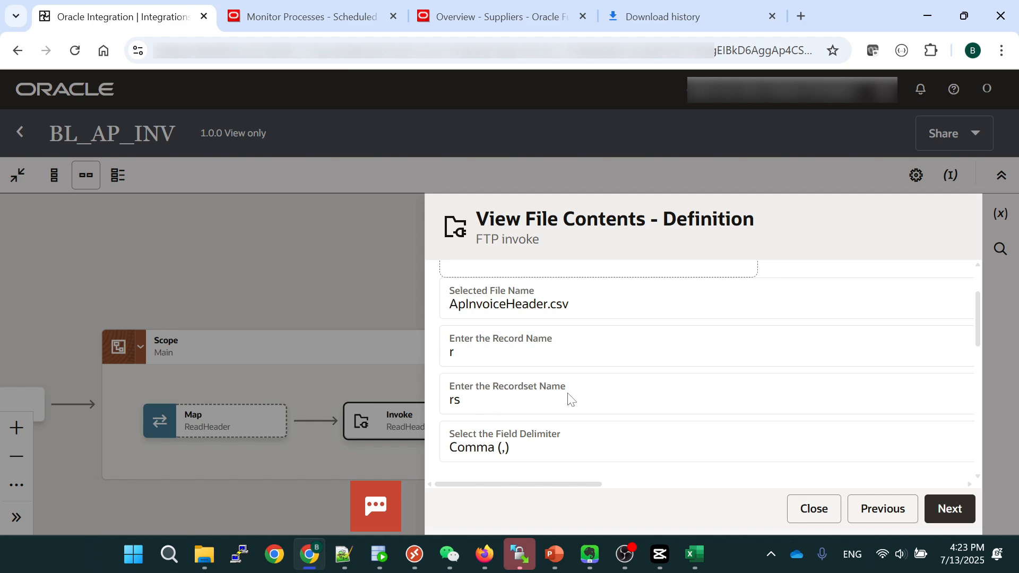
pyautogui.hotkey('ctrl', '-')
pyautogui.hotkey('ctrl', '-')
pyautogui.hotkey('ctrl', '-')
pyautogui.hotkey('ctrl', '-')
pyautogui.hotkey('ctrl', '-')
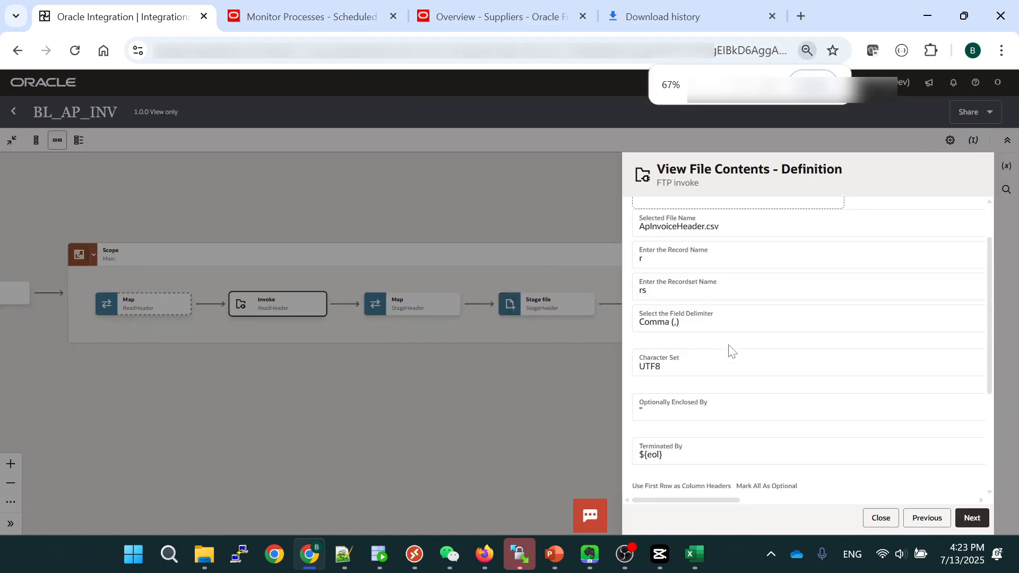
pyautogui.hotkey('ctrl', '+')
pyautogui.hotkey('ctrl', '+')
pyautogui.hotkey('ctrl', '+')
pyautogui.scroll(-3, 814, 387)
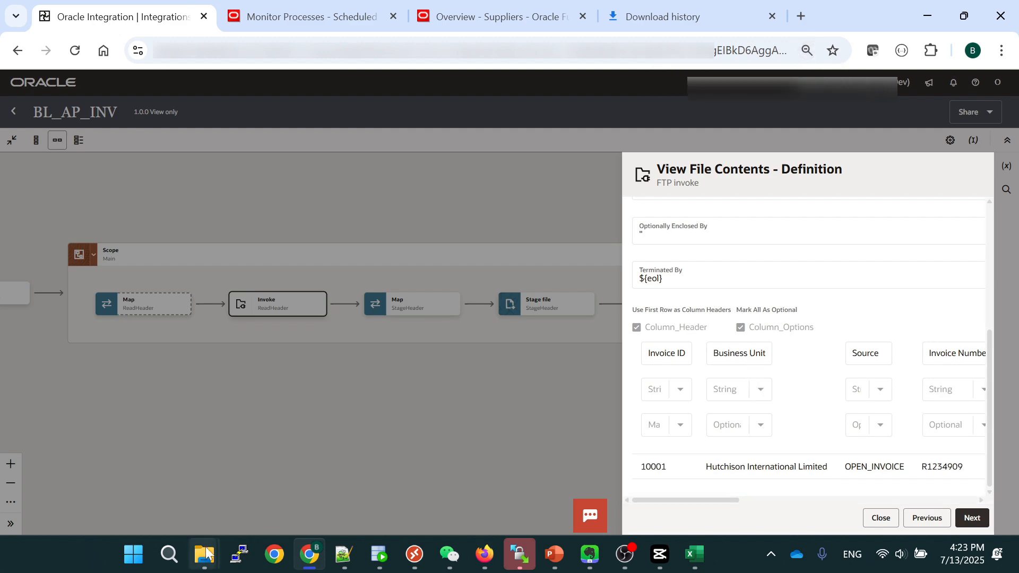
# Open ApInvoiceHeader.csv from the OIC folder to check its header row, and return to the ReadHeader file contents definition.
pyautogui.moveTo(204, 555)
pyautogui.click(432, 477)
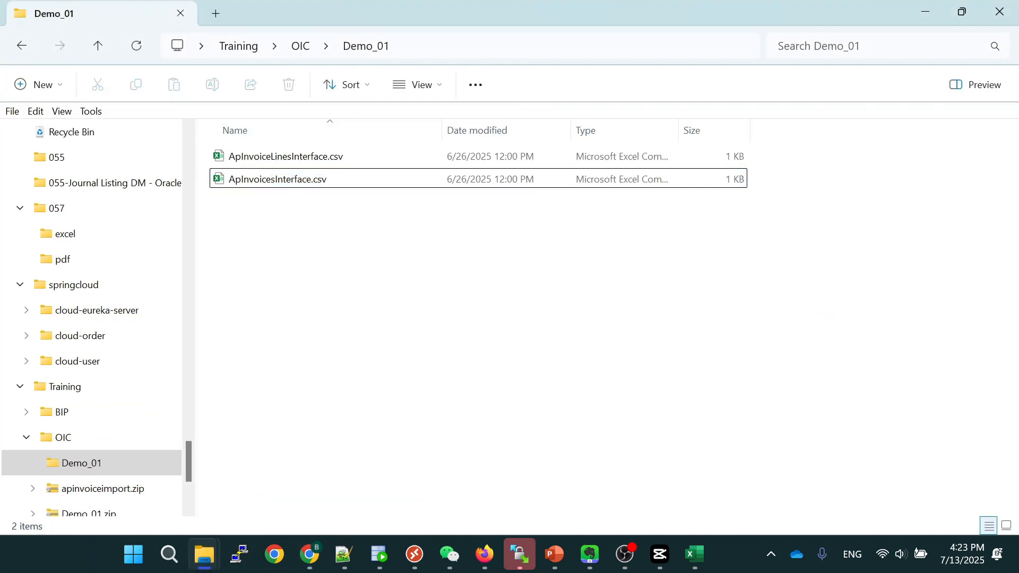
pyautogui.click(300, 46)
pyautogui.doubleClick(266, 180)
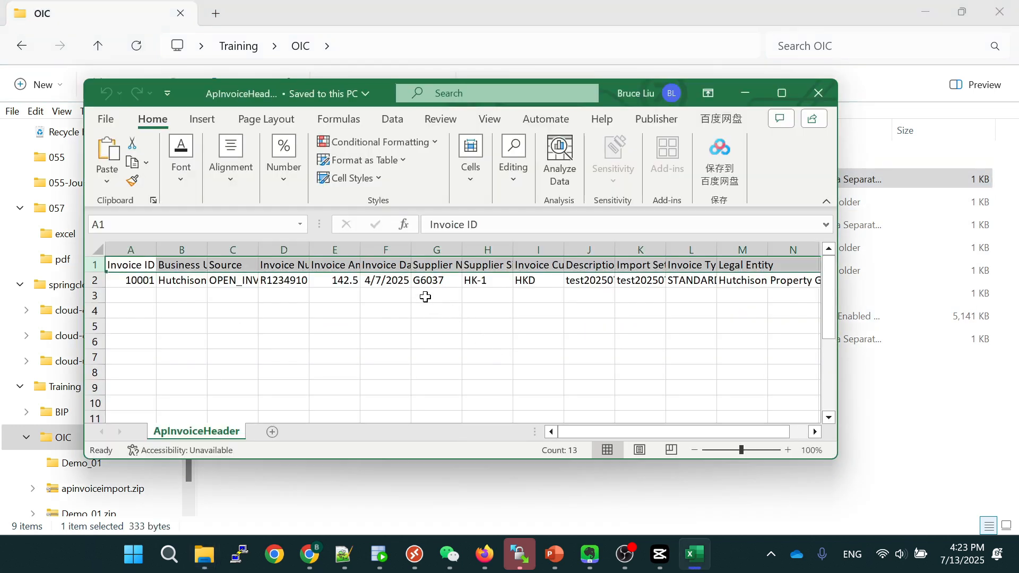
pyautogui.click(149, 277)
pyautogui.click(92, 264)
pyautogui.click(745, 93)
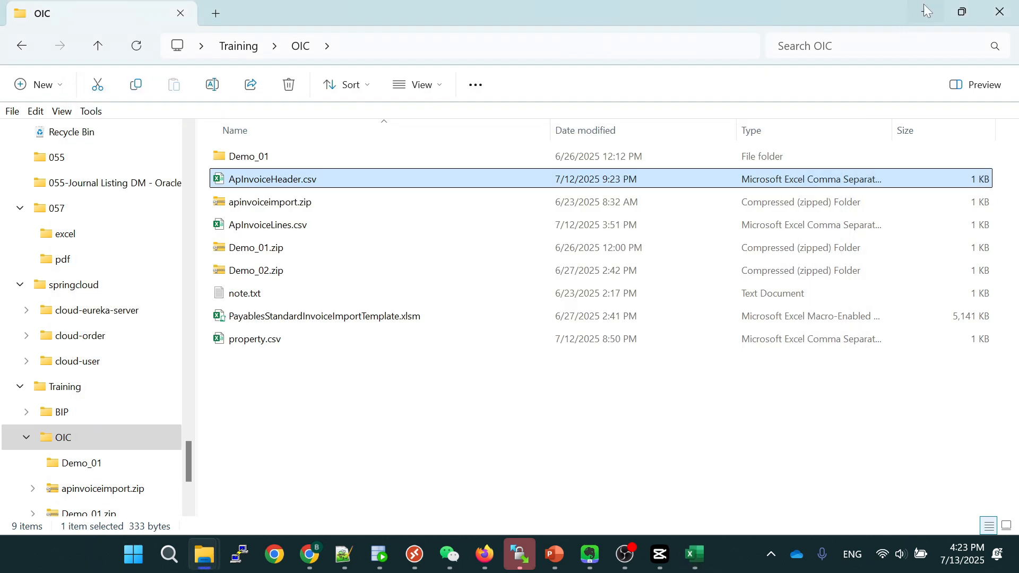
pyautogui.hotkey('alt', 'Tab')
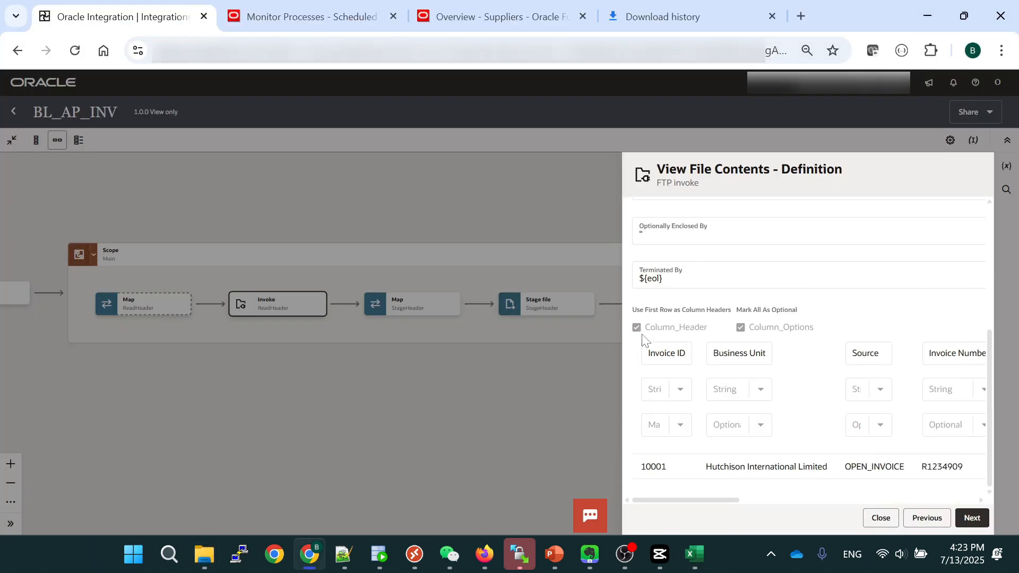
# Review the ReadHeader invoke's column header options and summary, close its configuration, and look over the following stage and read actions in the flow.
pyautogui.scroll(2, 700, 340)
pyautogui.scroll(-1, 609, 371)
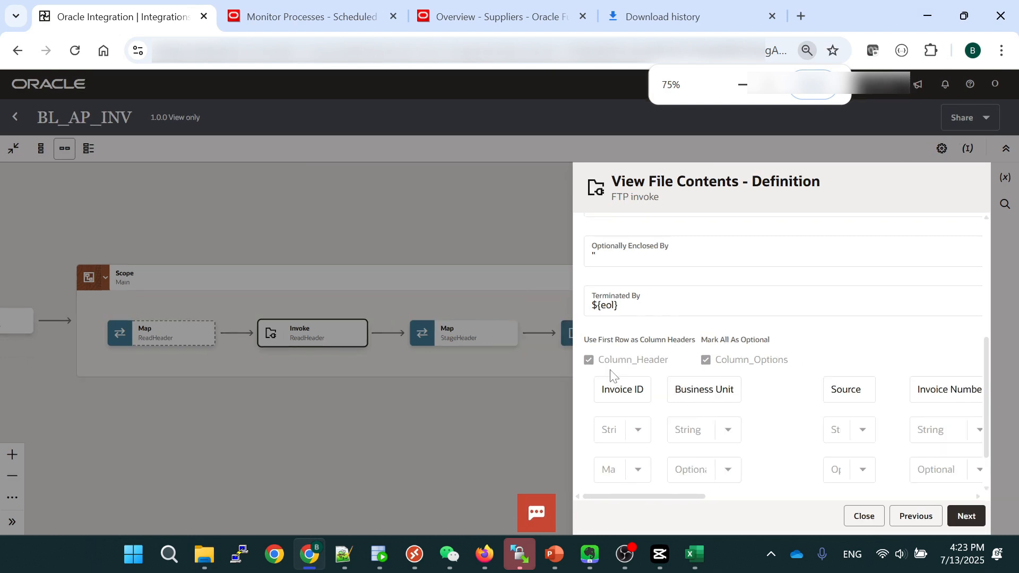
pyautogui.click(964, 518)
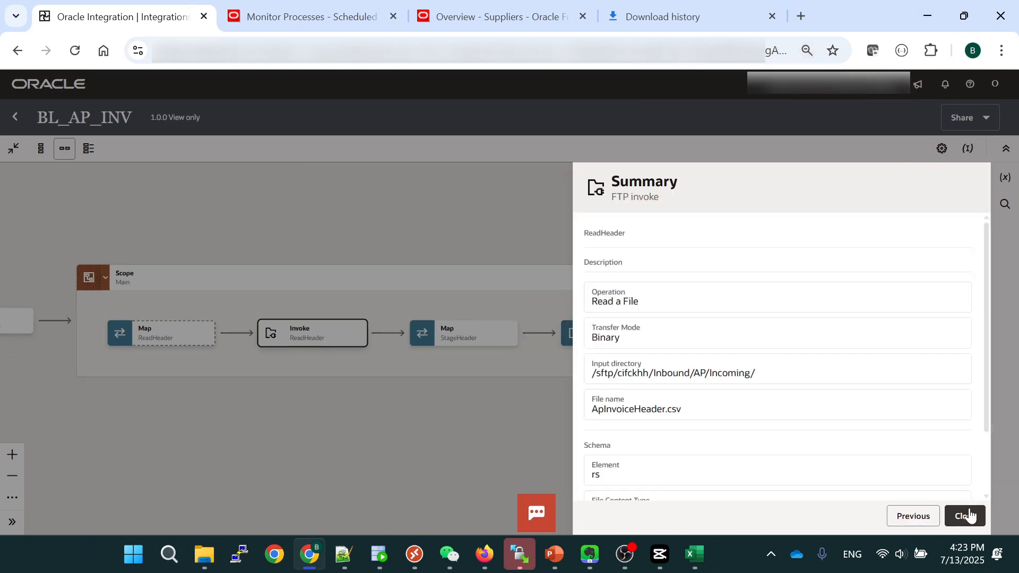
pyautogui.click(966, 518)
pyautogui.moveTo(518, 414); pyautogui.dragTo(573, 396)
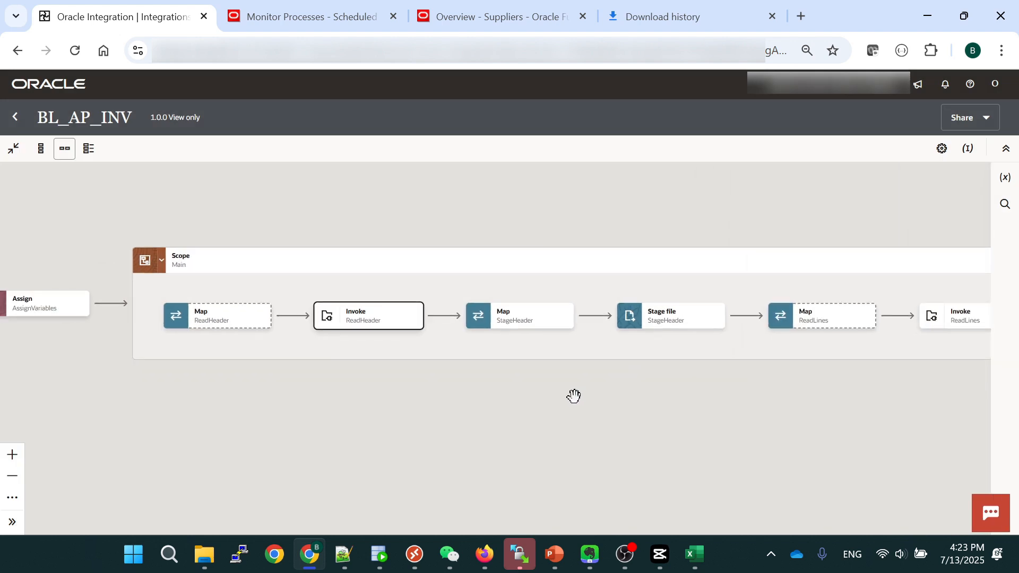
pyautogui.scroll(-1, 565, 393)
pyautogui.scroll(-1, 559, 389)
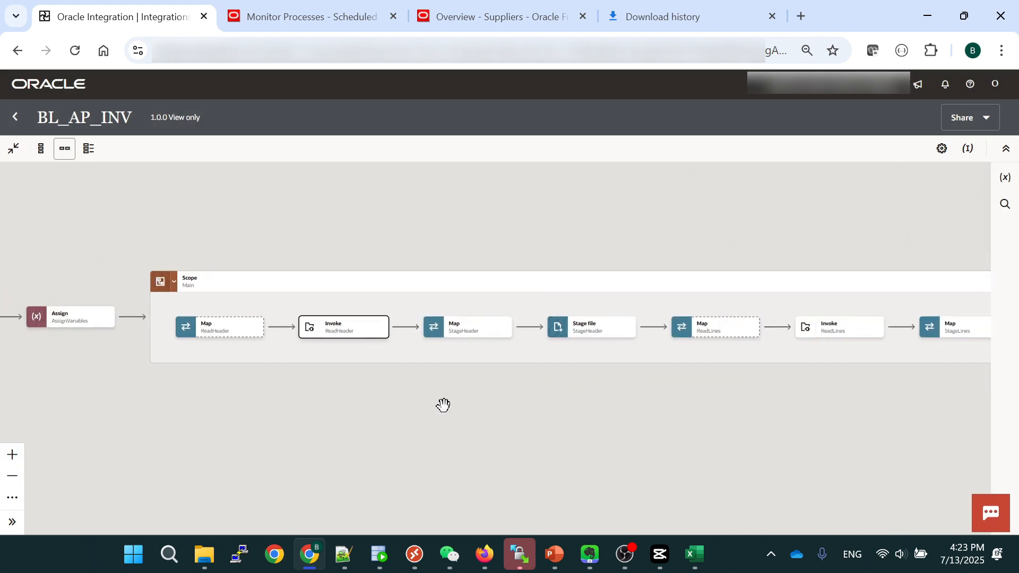
pyautogui.moveTo(500, 414); pyautogui.dragTo(402, 421)
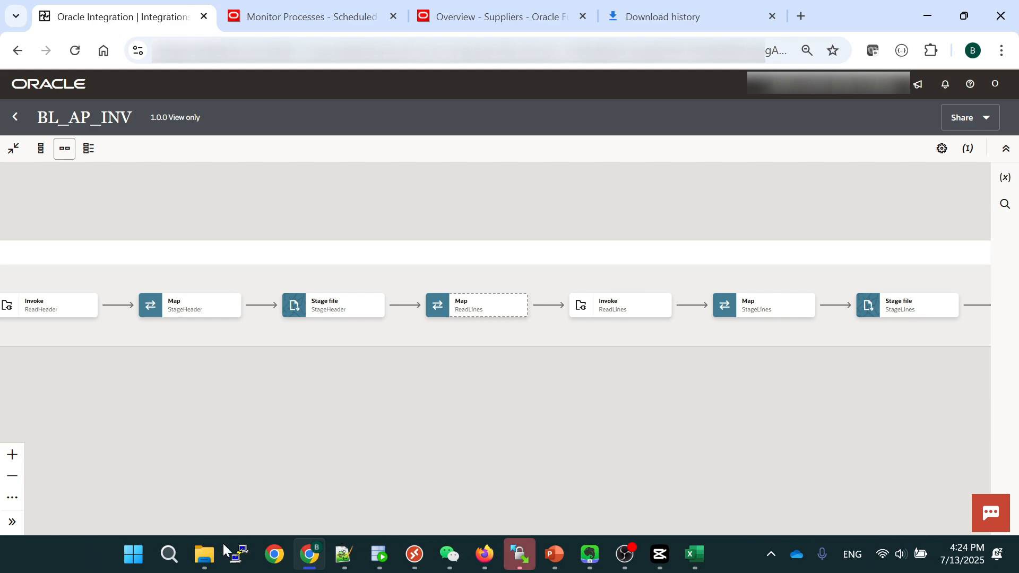
# Look in the Demo_01 folder at ApInvoicesInterface.csv and ApInvoiceLinesInterface.csv, and return to the BL_AP_INV flow.
pyautogui.moveTo(203, 562)
pyautogui.click(382, 504)
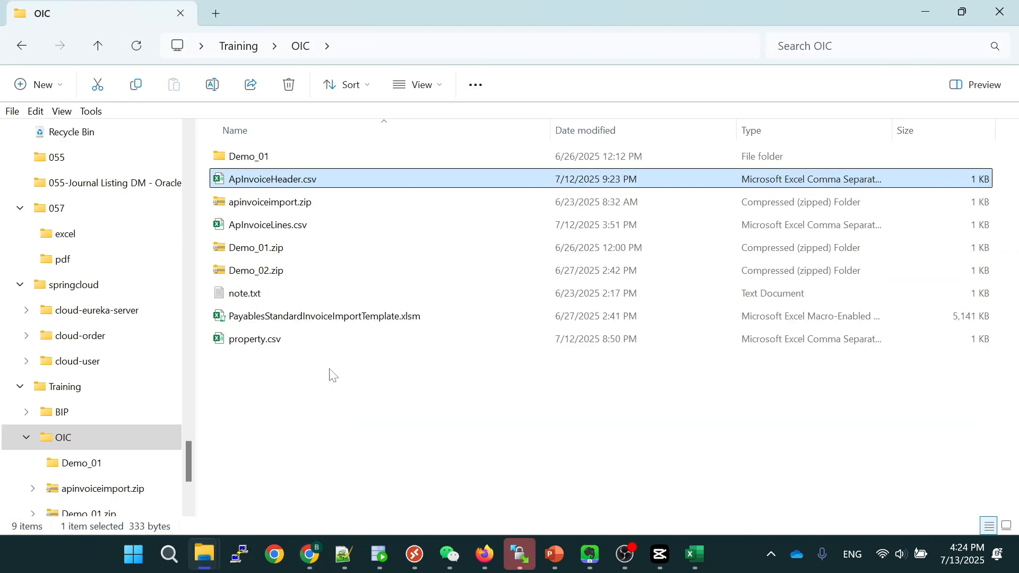
pyautogui.doubleClick(271, 158)
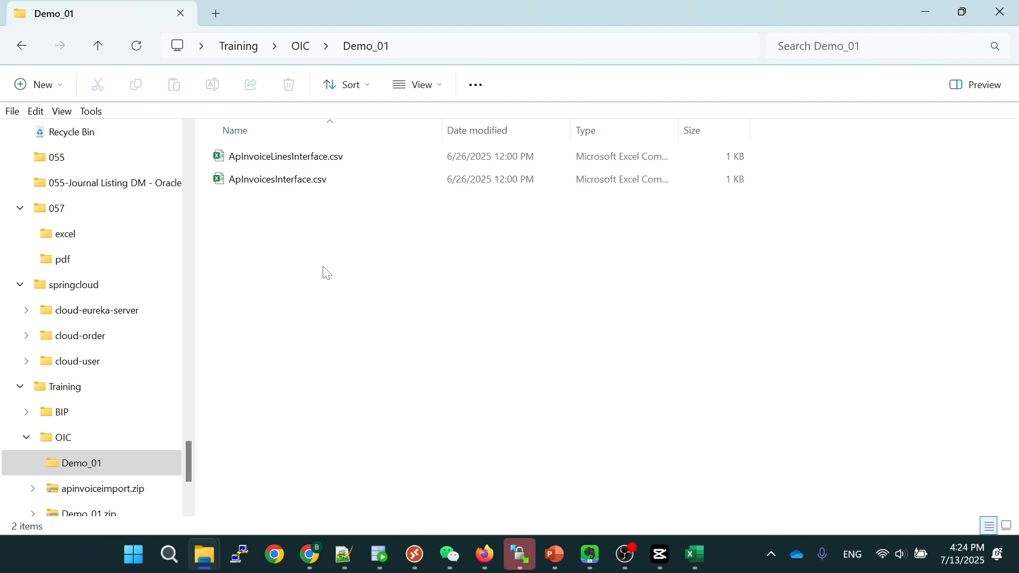
pyautogui.click(278, 186)
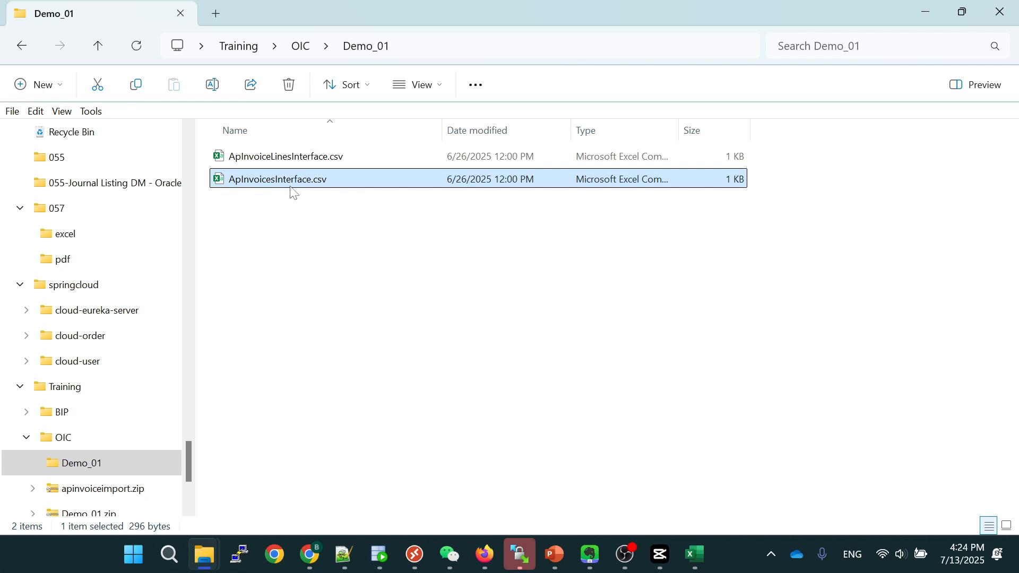
pyautogui.click(271, 163)
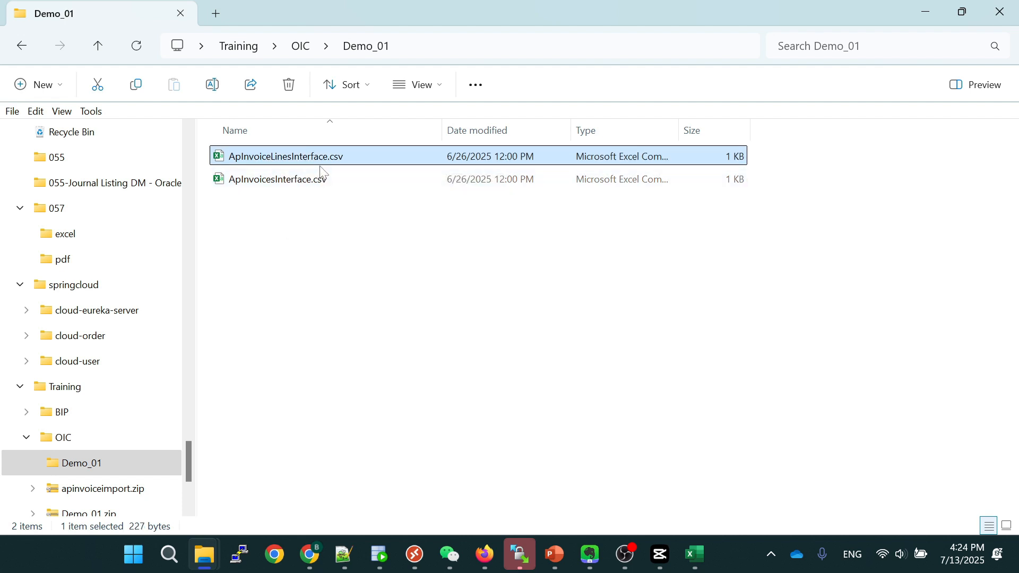
pyautogui.click(373, 234)
pyautogui.click(294, 186)
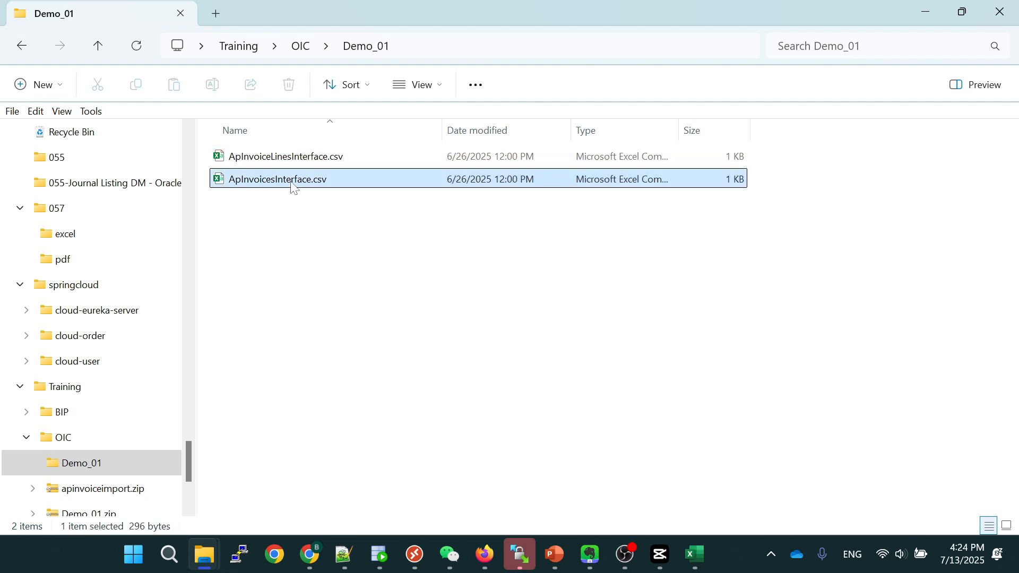
pyautogui.click(354, 279)
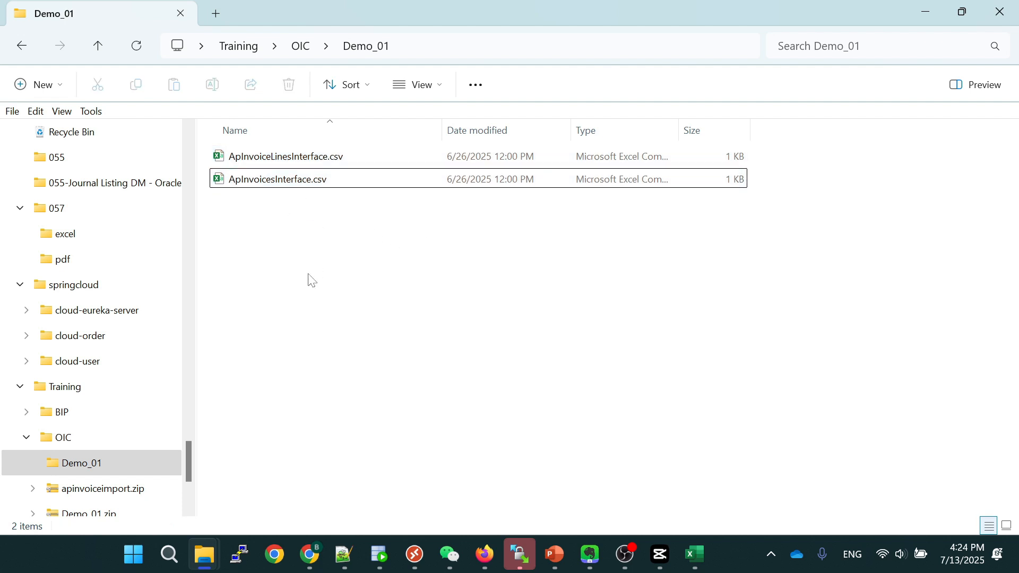
pyautogui.click(925, 12)
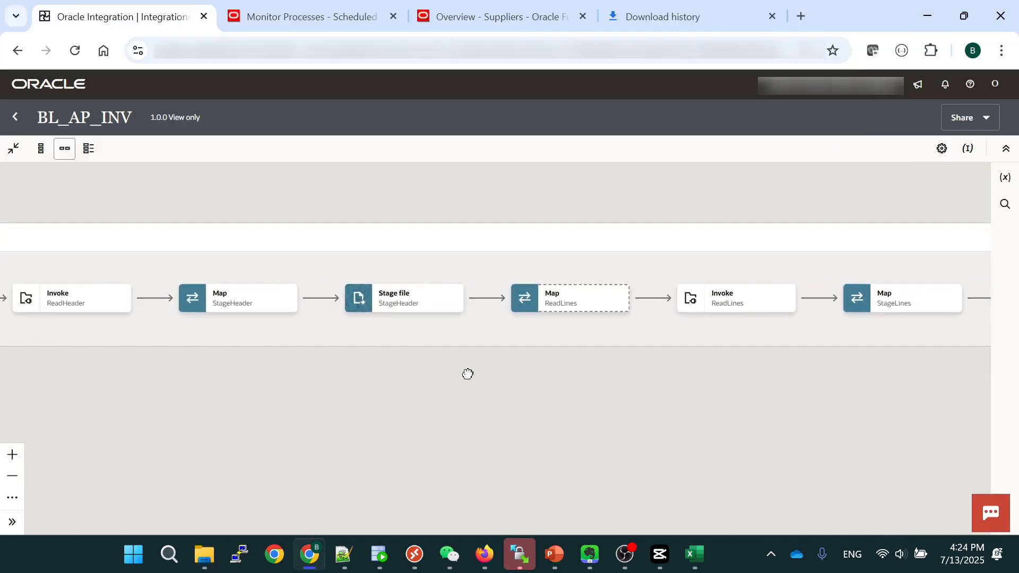
# View the StageHeader stage file action's operation settings and compare its file name with ApInvoicesInterface.csv in the Demo_01 folder.
pyautogui.click(453, 310)
pyautogui.click(480, 334)
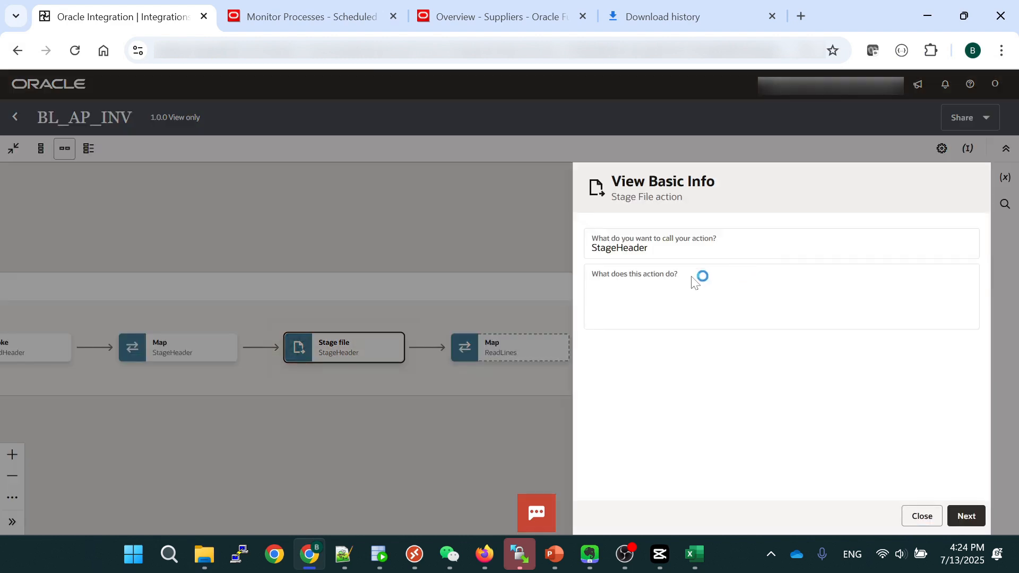
pyautogui.click(966, 515)
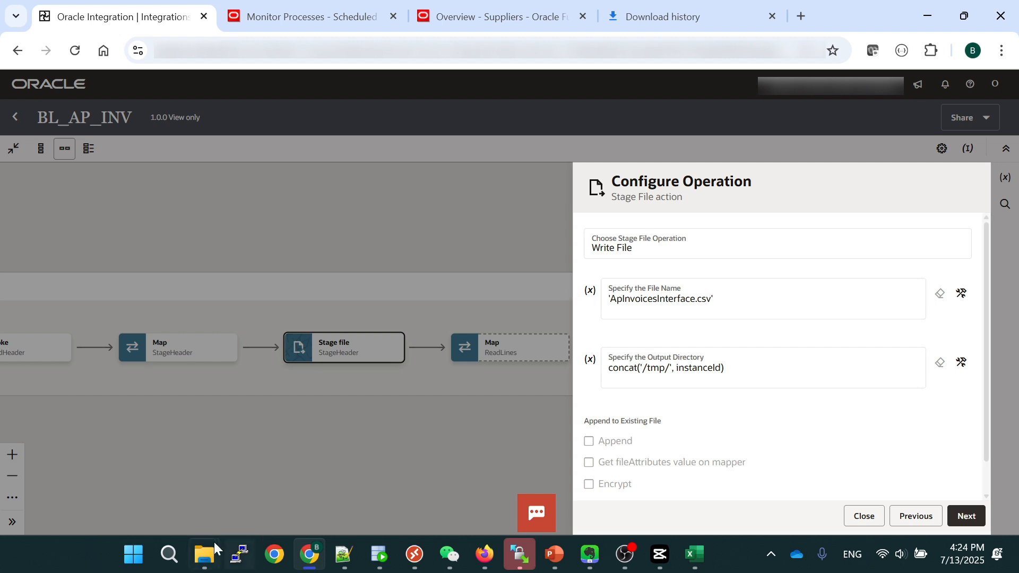
pyautogui.moveTo(204, 554)
pyautogui.click(429, 493)
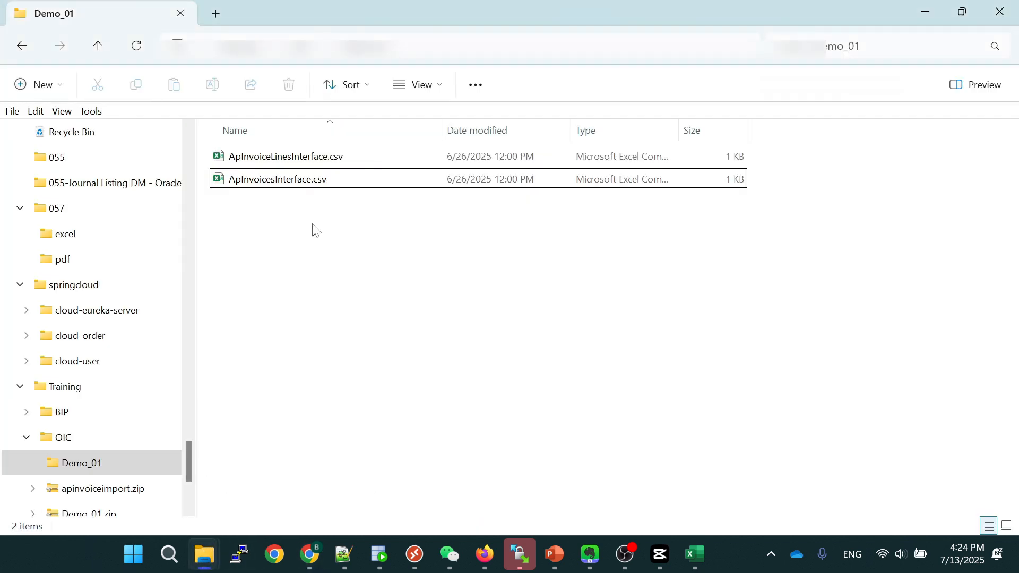
pyautogui.click(309, 181)
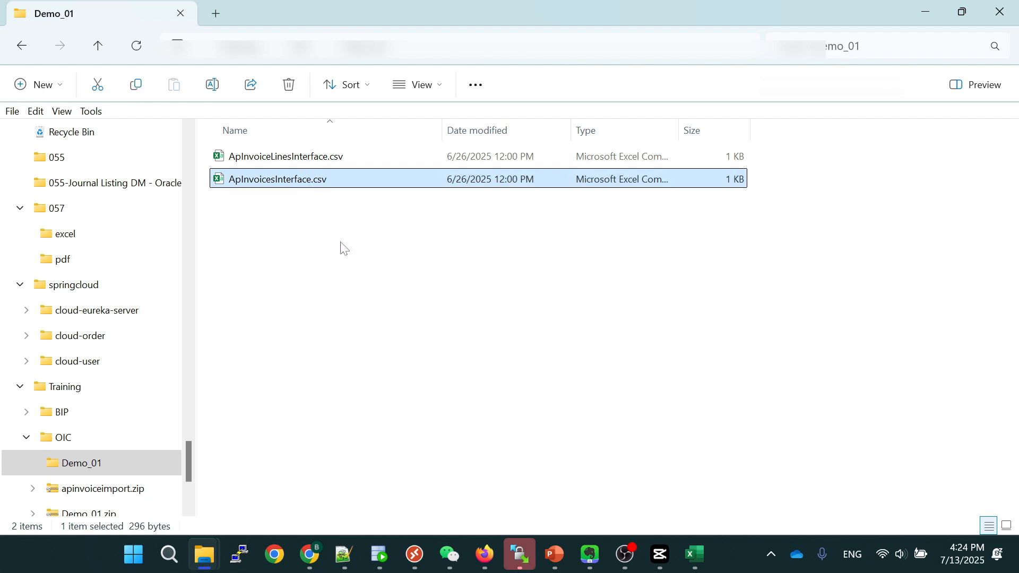
pyautogui.click(926, 17)
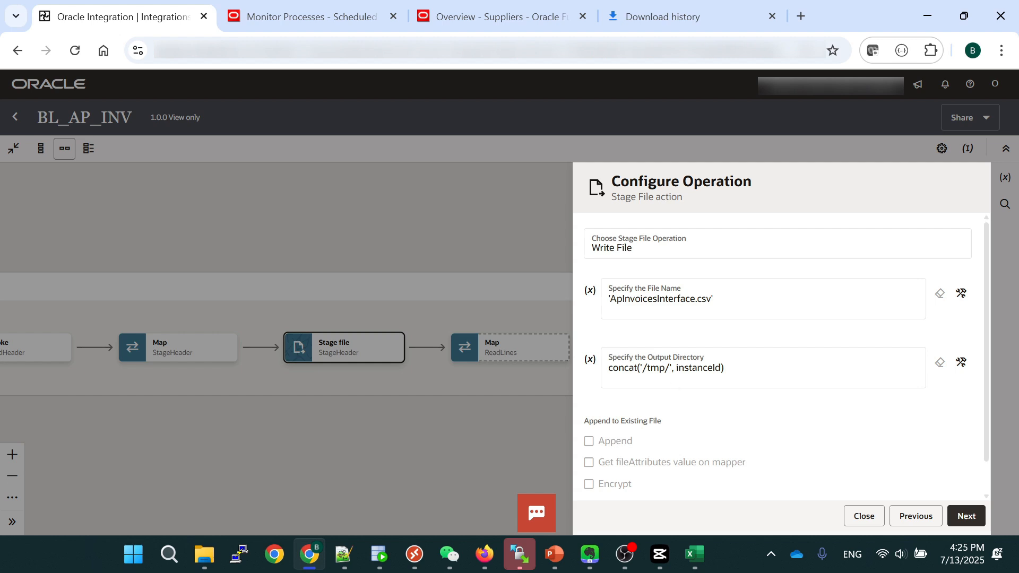
# Examine the StageHeader output directory expression and remaining write options, continuing through the schema options to the format definition.
pyautogui.moveTo(643, 368); pyautogui.dragTo(669, 369)
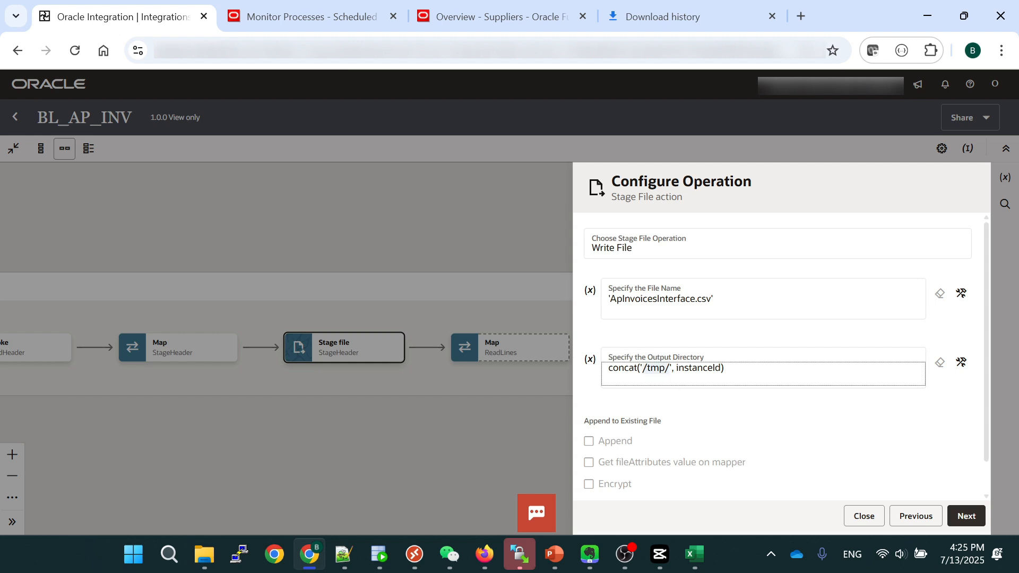
pyautogui.click(669, 369)
pyautogui.doubleClick(623, 368)
pyautogui.moveTo(676, 369); pyautogui.dragTo(721, 368)
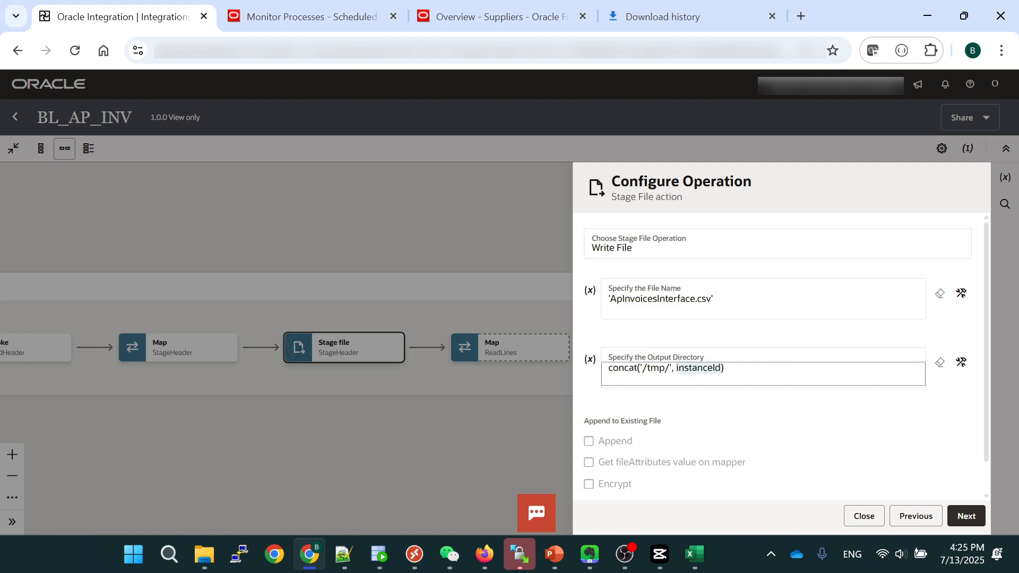
pyautogui.click(721, 369)
pyautogui.scroll(-1, 782, 410)
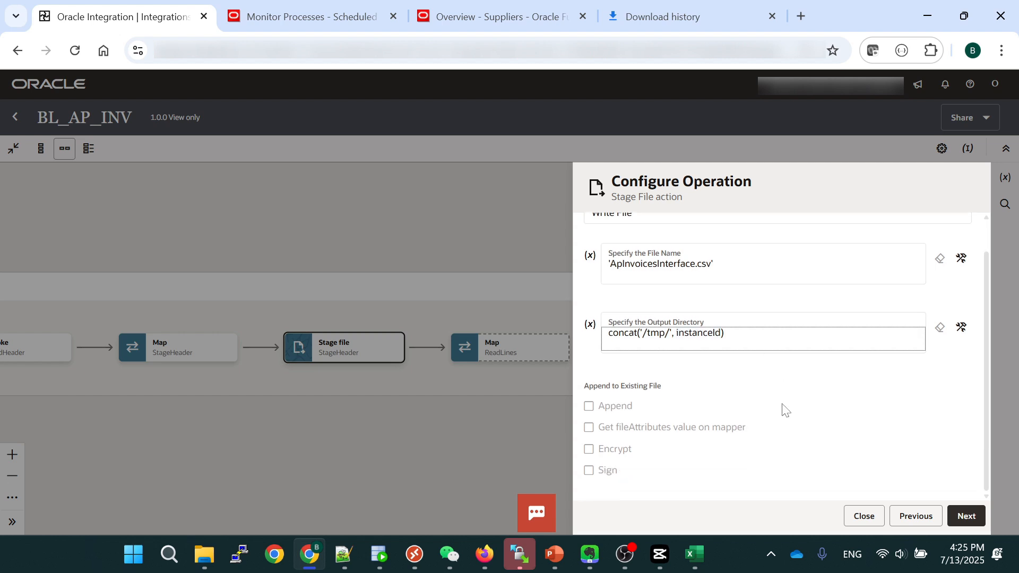
pyautogui.click(965, 515)
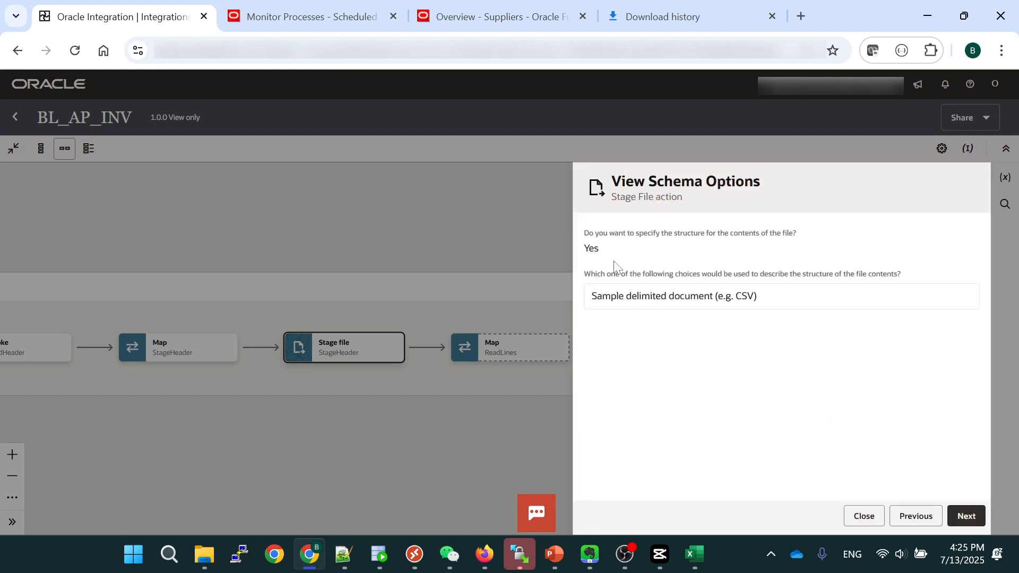
pyautogui.click(964, 516)
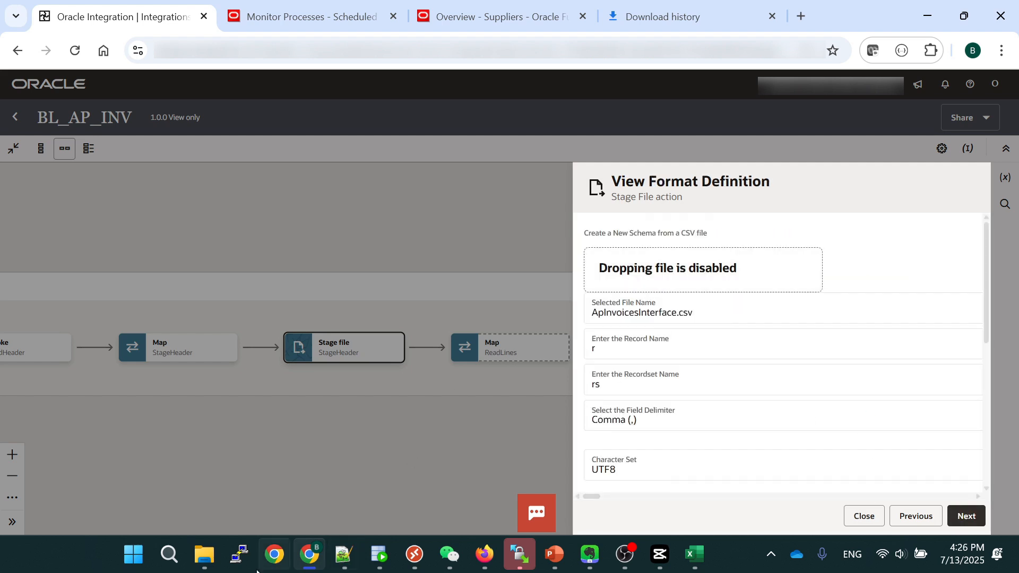
# Locate the sample file ApInvoicesInterface.csv in the Demo_01 folder and return to the StageHeader format definition.
pyautogui.moveTo(205, 554)
pyautogui.click(366, 509)
pyautogui.click(357, 318)
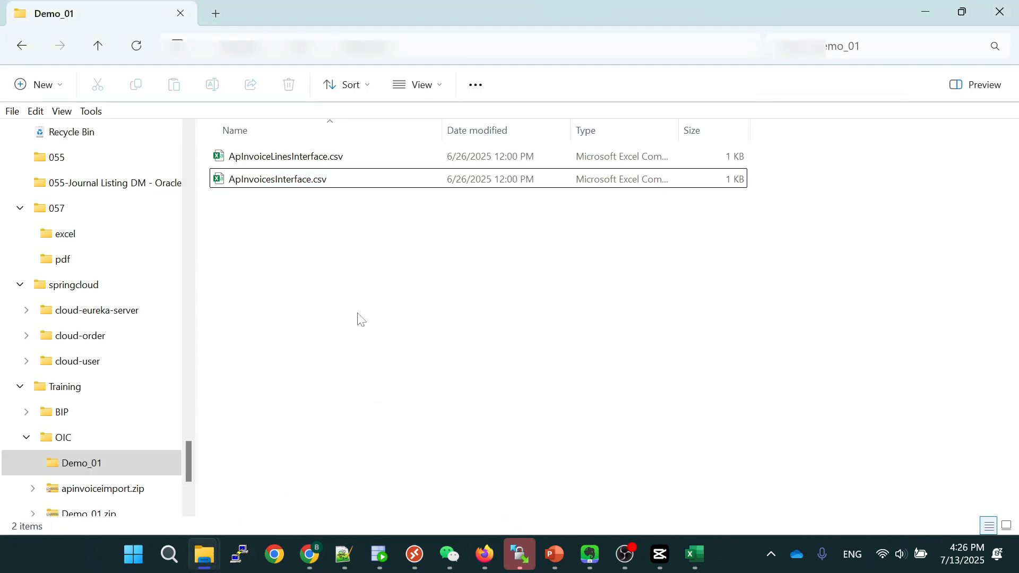
pyautogui.click(273, 177)
pyautogui.click(930, 11)
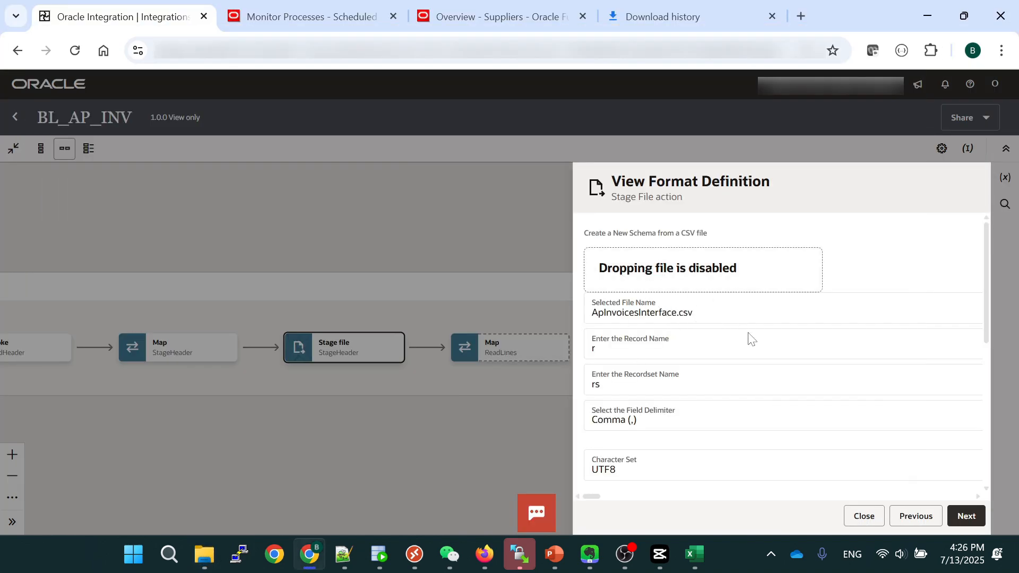
# Examine the StageHeader format definition's column header options and the summary, and close the stage file configuration.
pyautogui.scroll(-1, 772, 353)
pyautogui.scroll(-3, 772, 353)
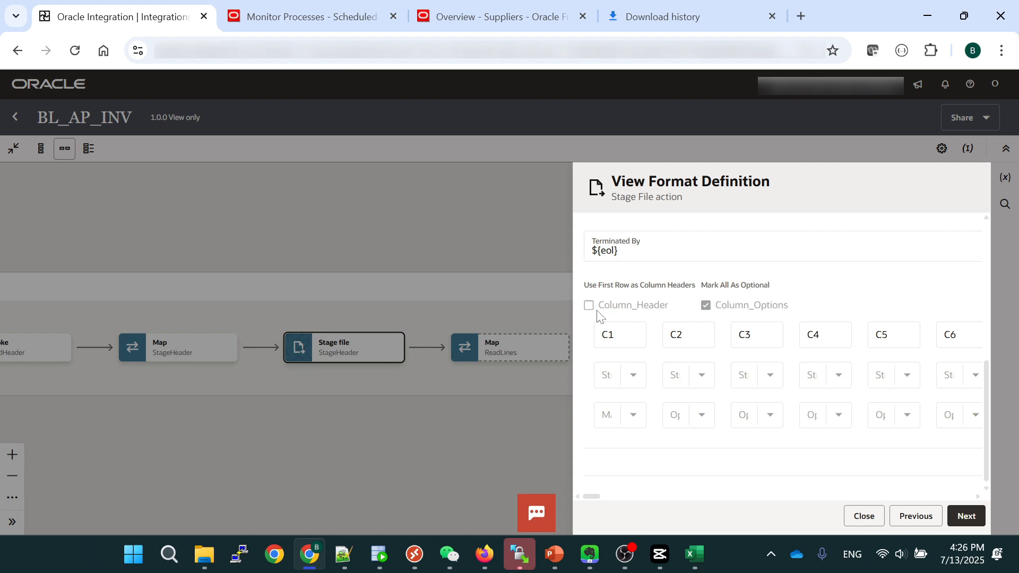
pyautogui.click(965, 517)
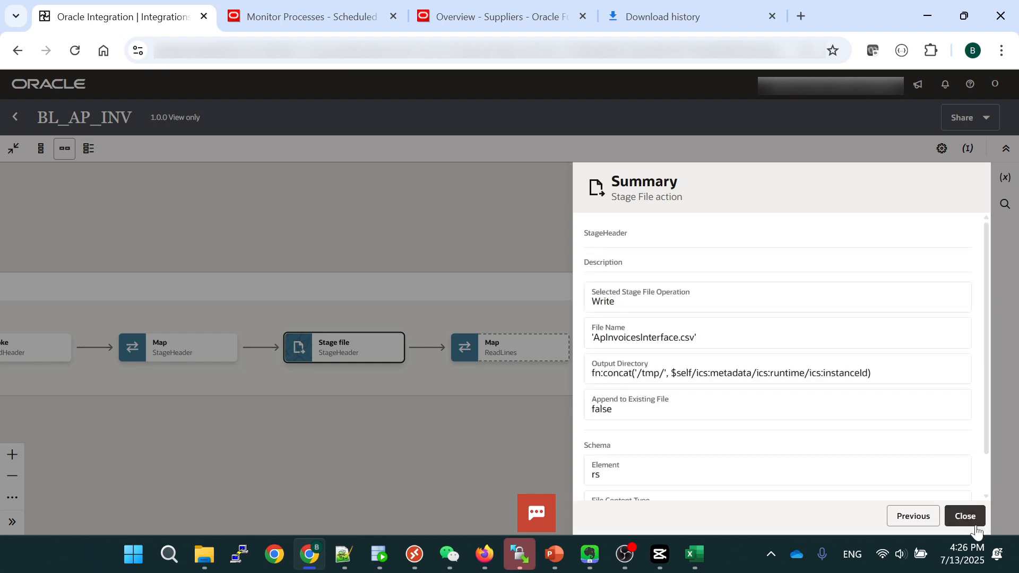
pyautogui.click(975, 522)
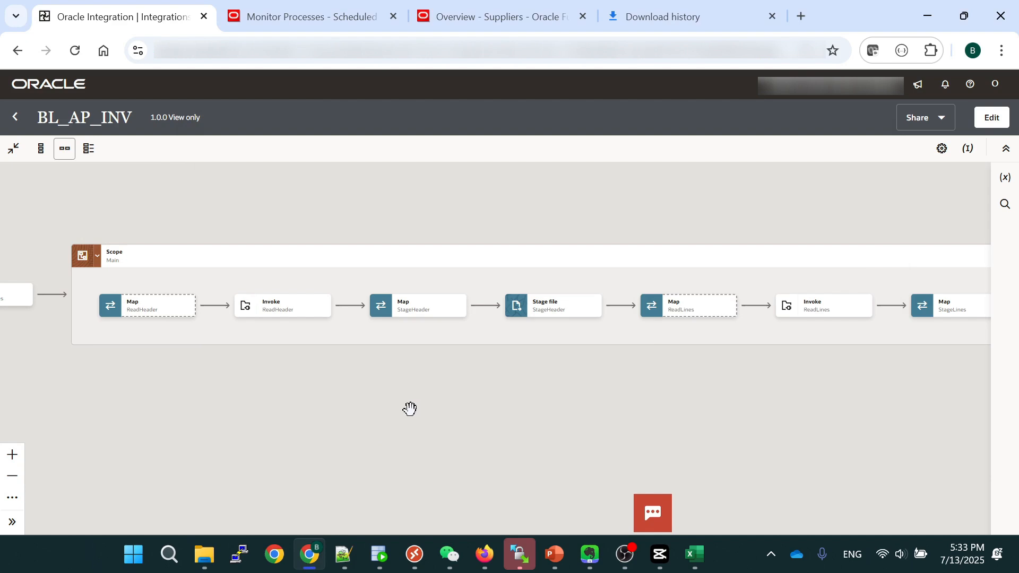
# Switch to PowerPoint and present the "Map data source with FBDI format" slide full screen, and exit the slide show.
pyautogui.moveTo(174, 314)
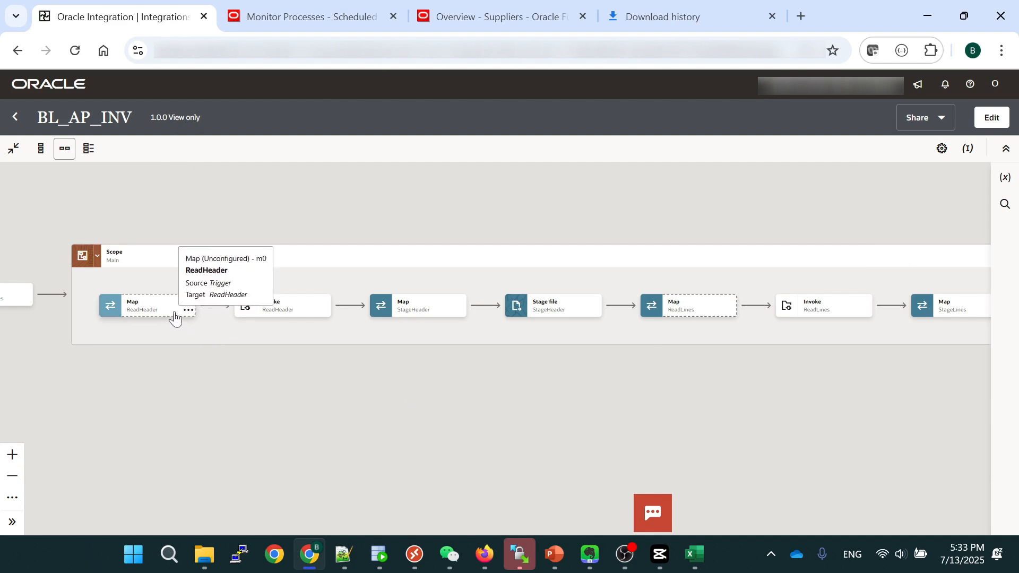
pyautogui.moveTo(597, 318)
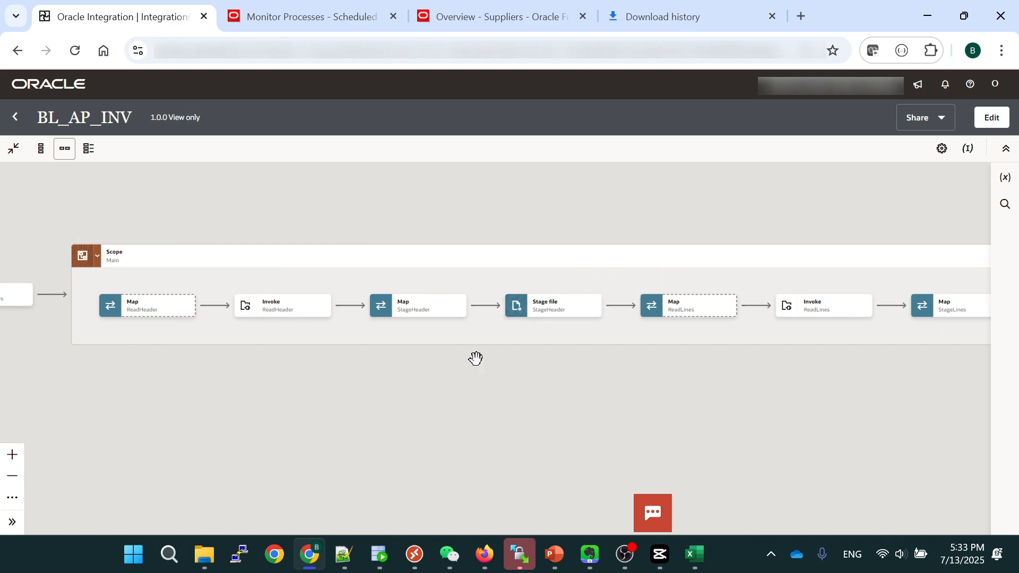
pyautogui.click(554, 555)
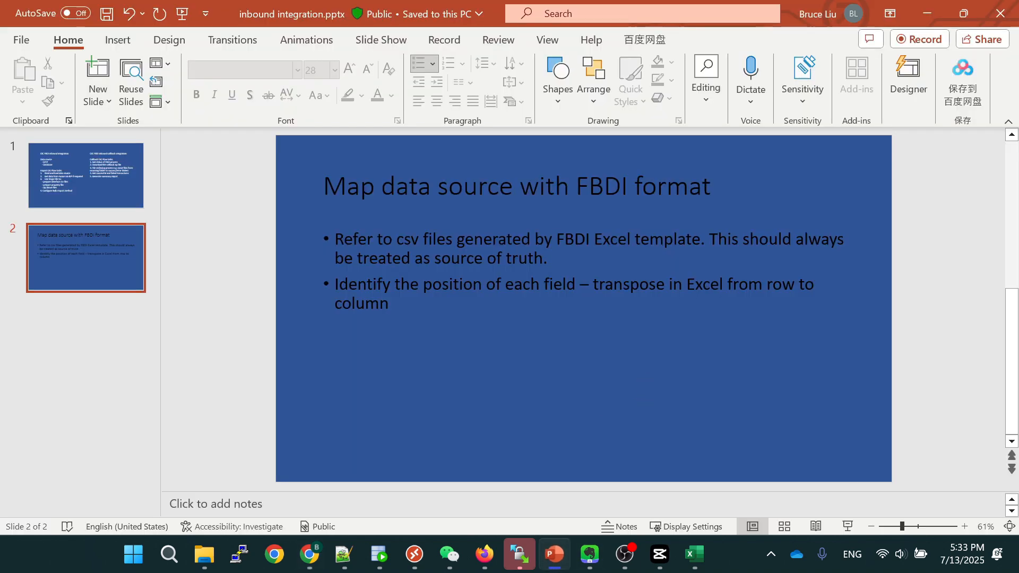
pyautogui.click(847, 526)
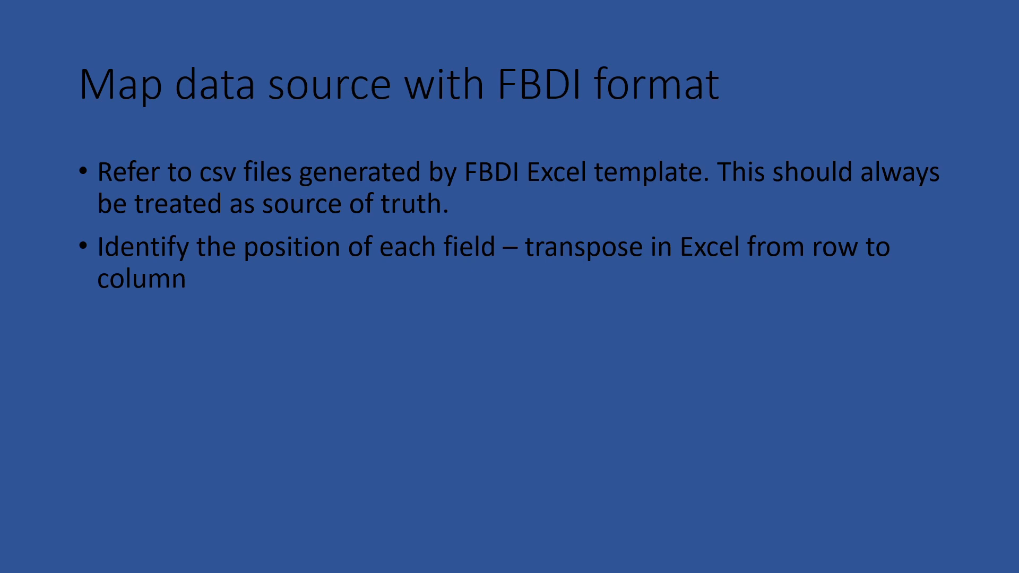
pyautogui.press('Escape')
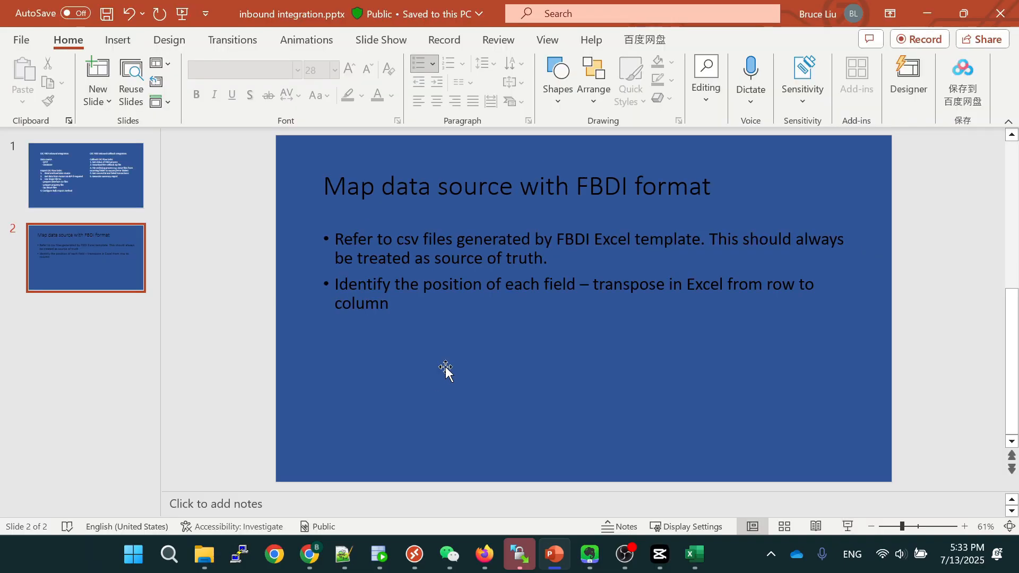
# Return to Oracle Integration and open the StageHeader map in the Main scope for viewing.
pyautogui.hotkey('alt', 'Tab')
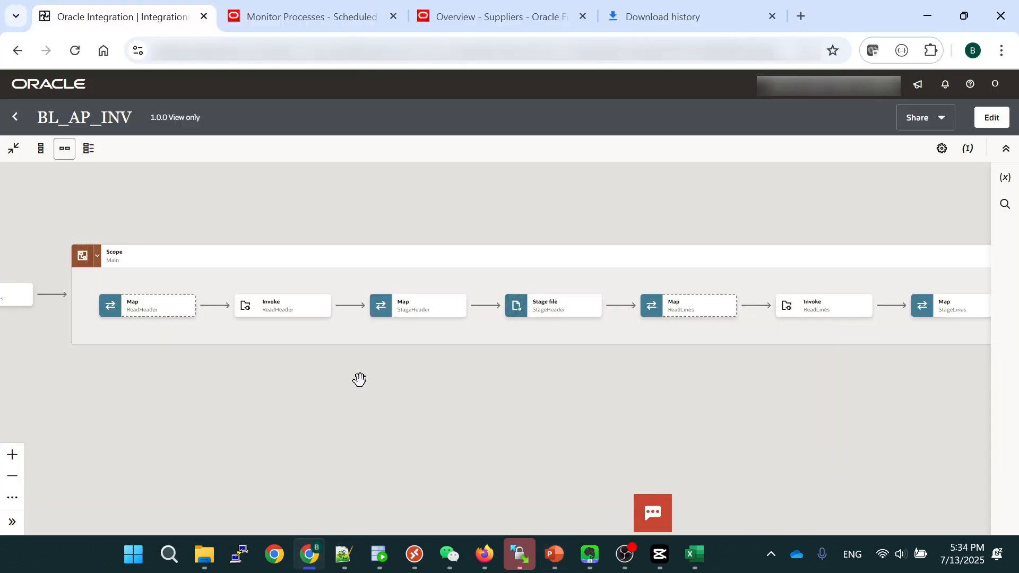
pyautogui.moveTo(383, 380); pyautogui.dragTo(387, 369)
pyautogui.click(462, 297)
pyautogui.click(477, 320)
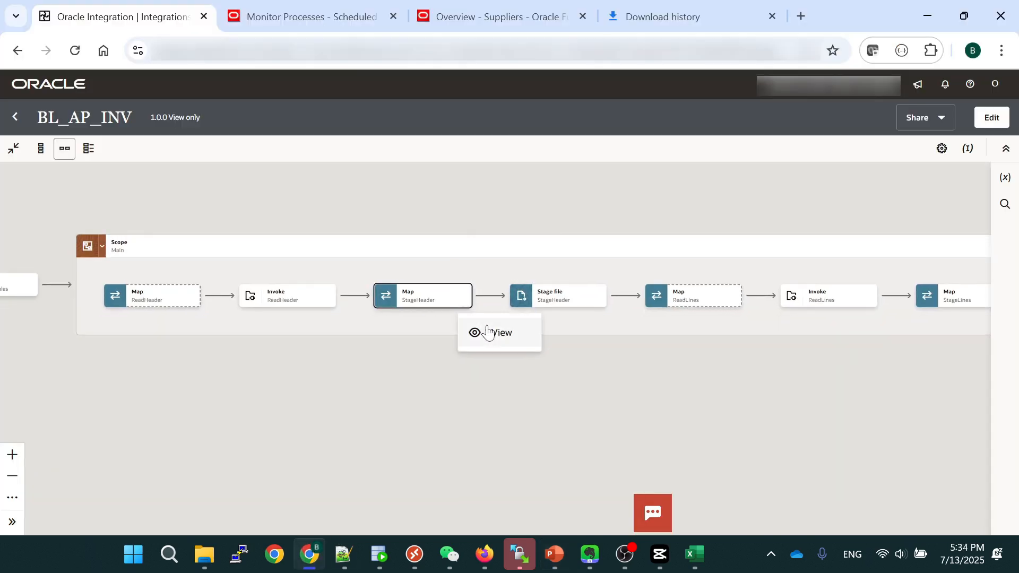
pyautogui.click(489, 333)
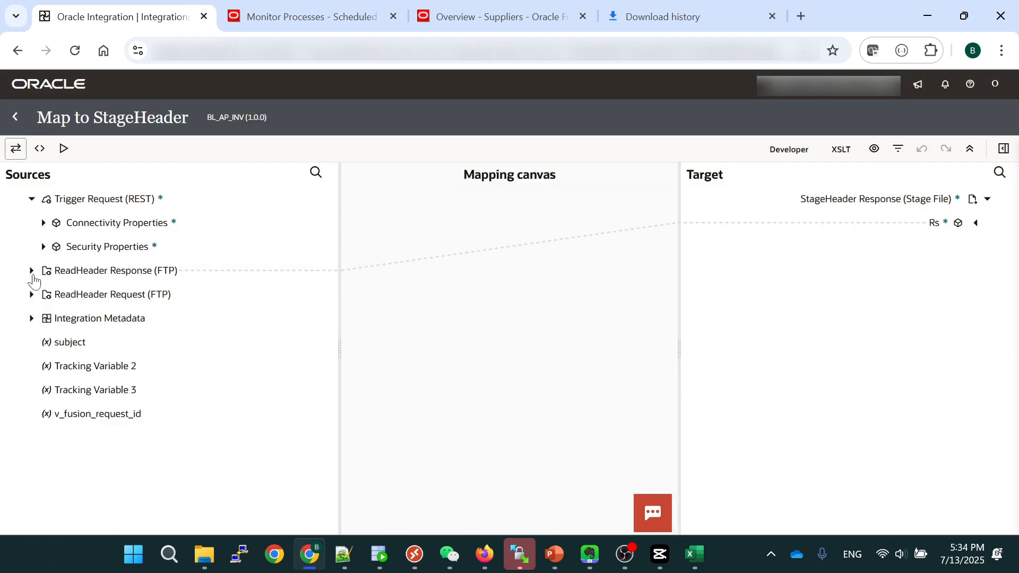
# Expand the ReadHeader Response source down to the R record and view its invoice fields from Invoice ID to Legal Entity.
pyautogui.click(31, 271)
pyautogui.click(43, 295)
pyautogui.click(55, 318)
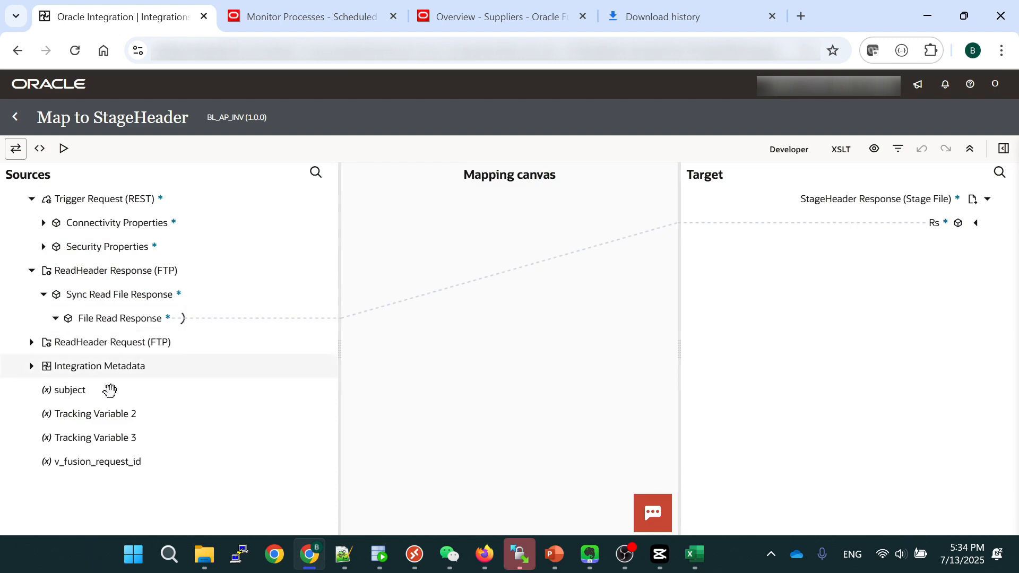
pyautogui.click(68, 366)
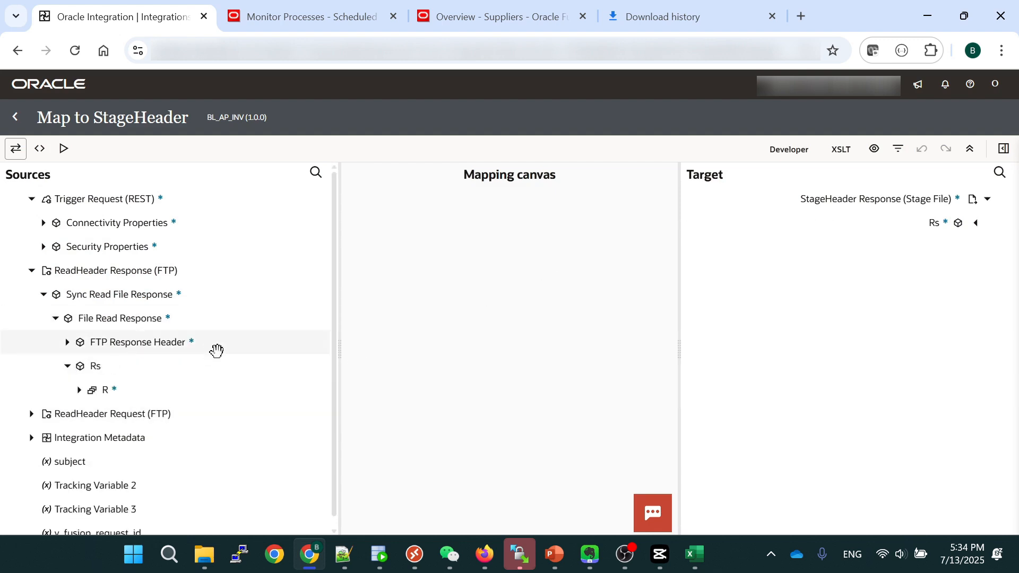
pyautogui.click(78, 390)
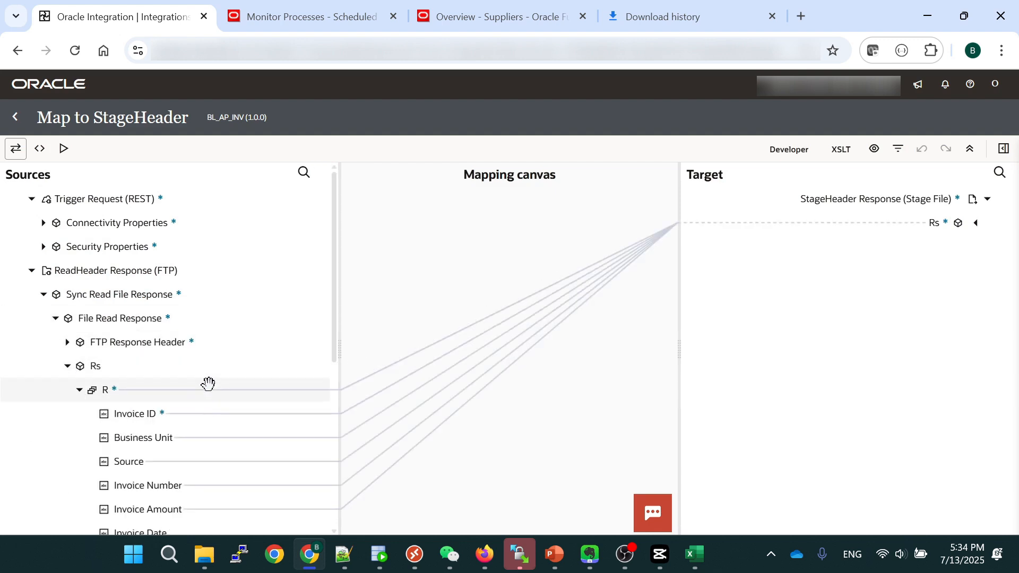
pyautogui.scroll(-1, 206, 379)
pyautogui.scroll(-2, 203, 373)
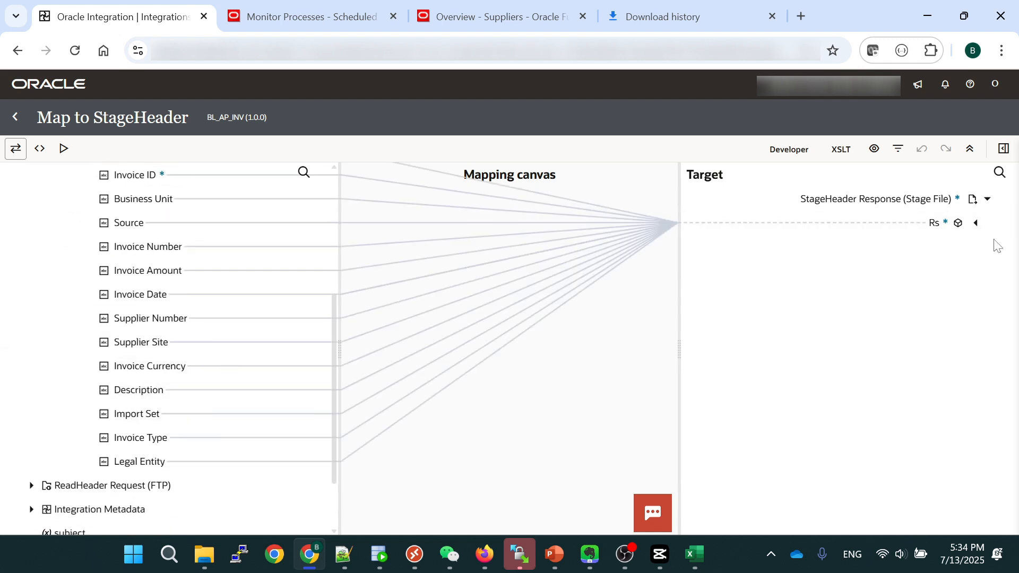
# Expand the StageHeader Response target down to the R record and examine how the source fields map to its C columns.
pyautogui.click(975, 223)
pyautogui.click(964, 247)
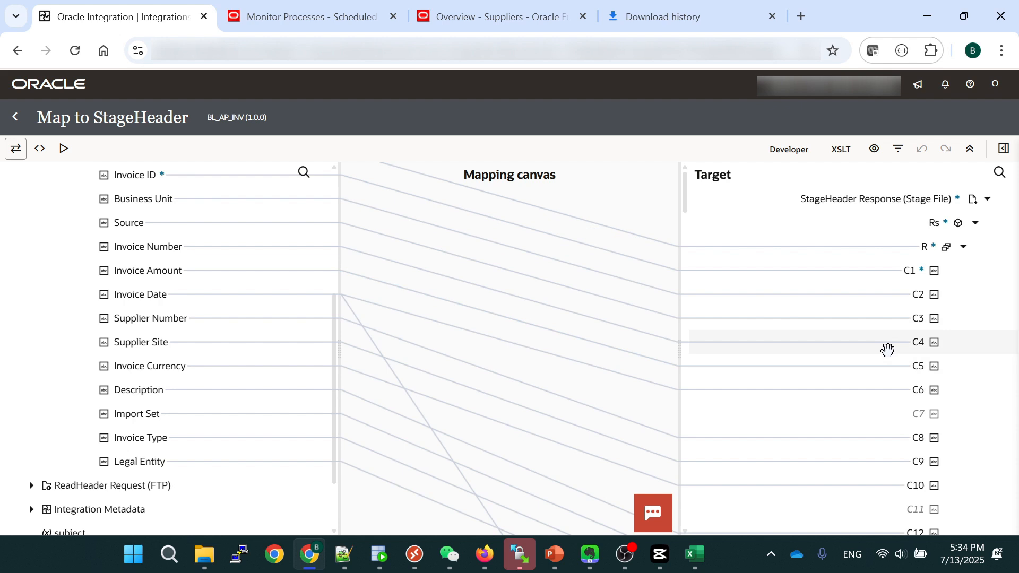
pyautogui.scroll(-10, 884, 356)
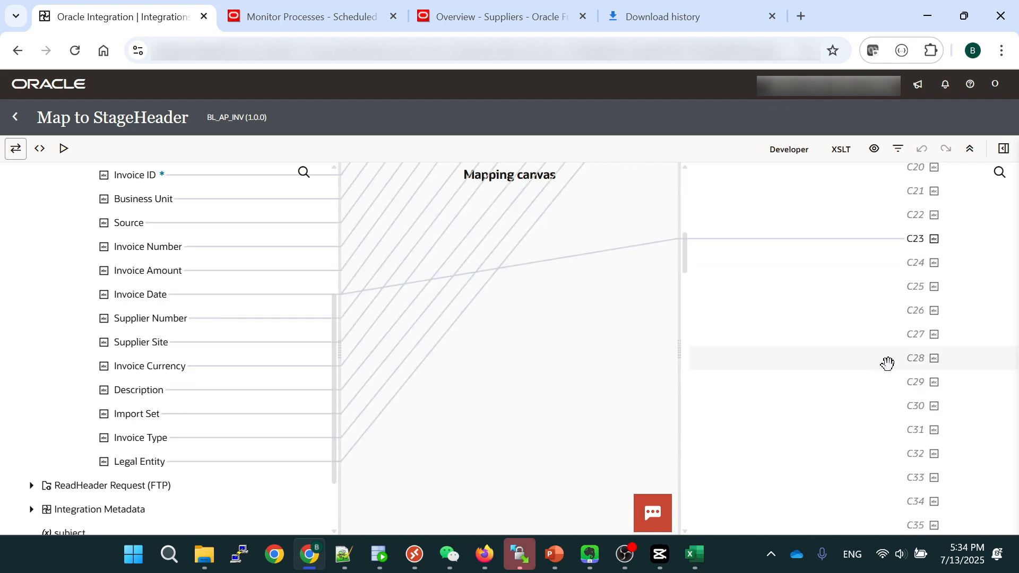
pyautogui.scroll(10, 888, 360)
pyautogui.scroll(-2, 902, 360)
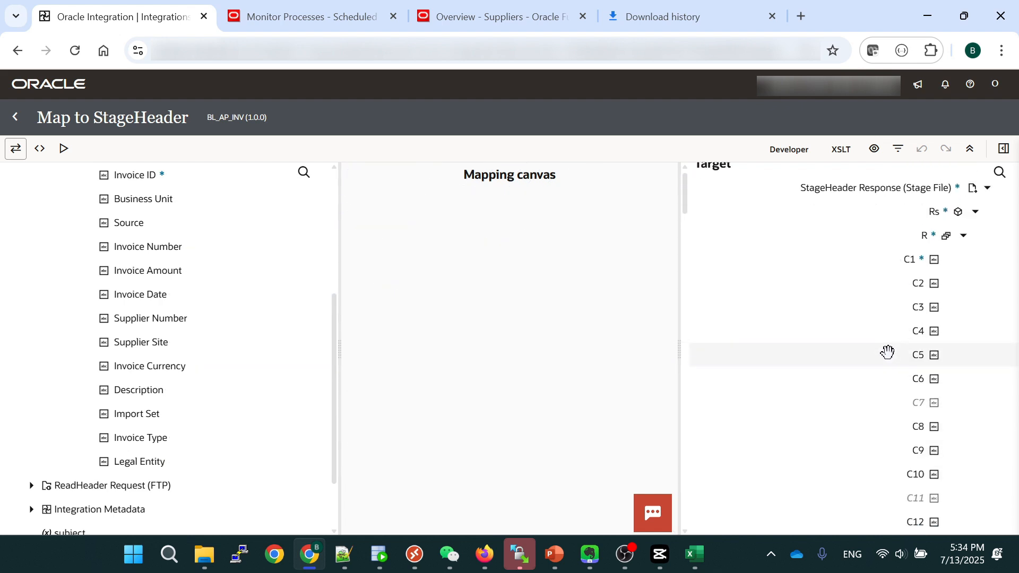
pyautogui.scroll(-2, 917, 311)
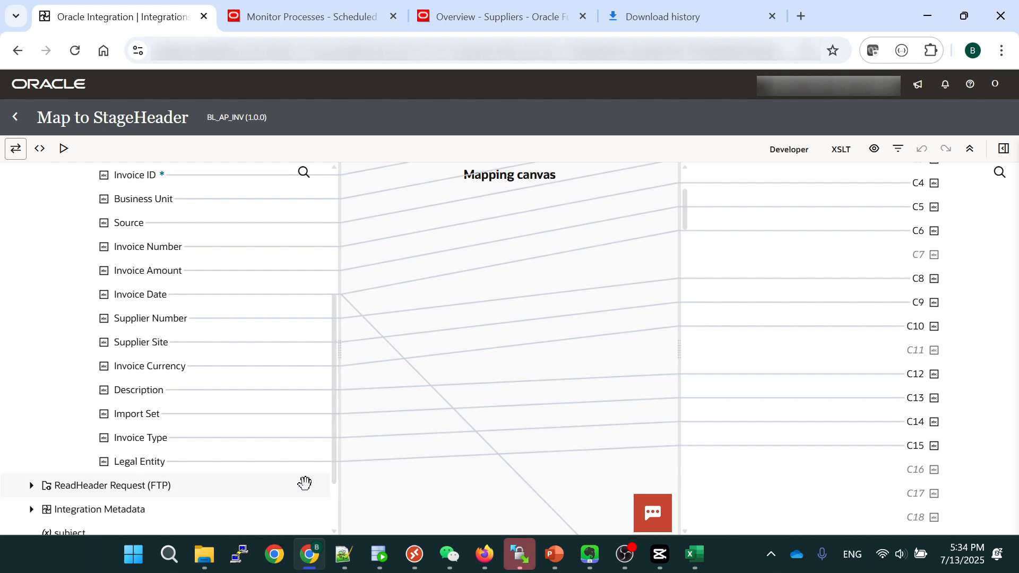
# Switch to File Explorer and open ApInvoicesInterface.csv from the Demo_01 folder in Excel.
pyautogui.moveTo(207, 557)
pyautogui.click(407, 480)
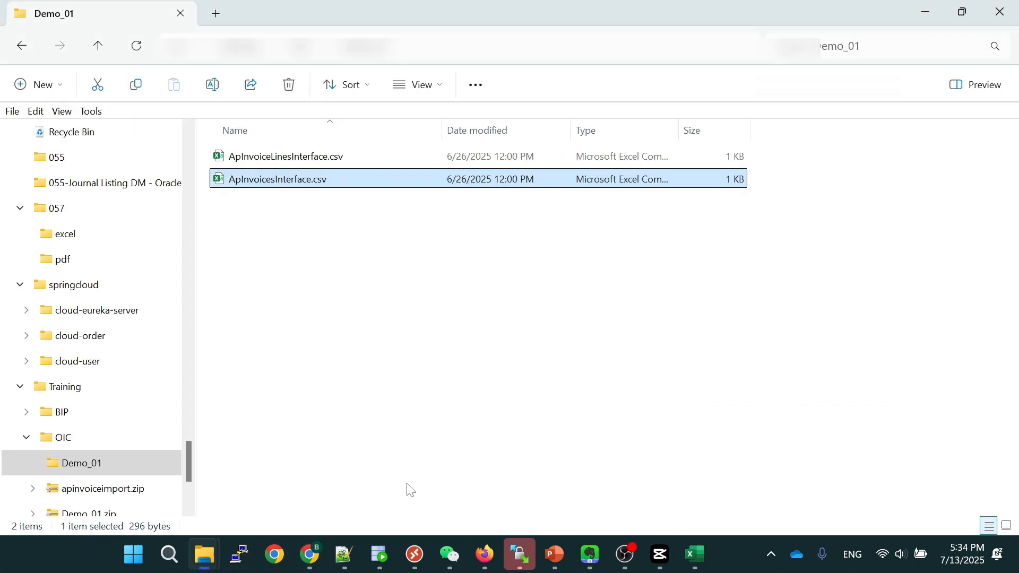
pyautogui.click(410, 489)
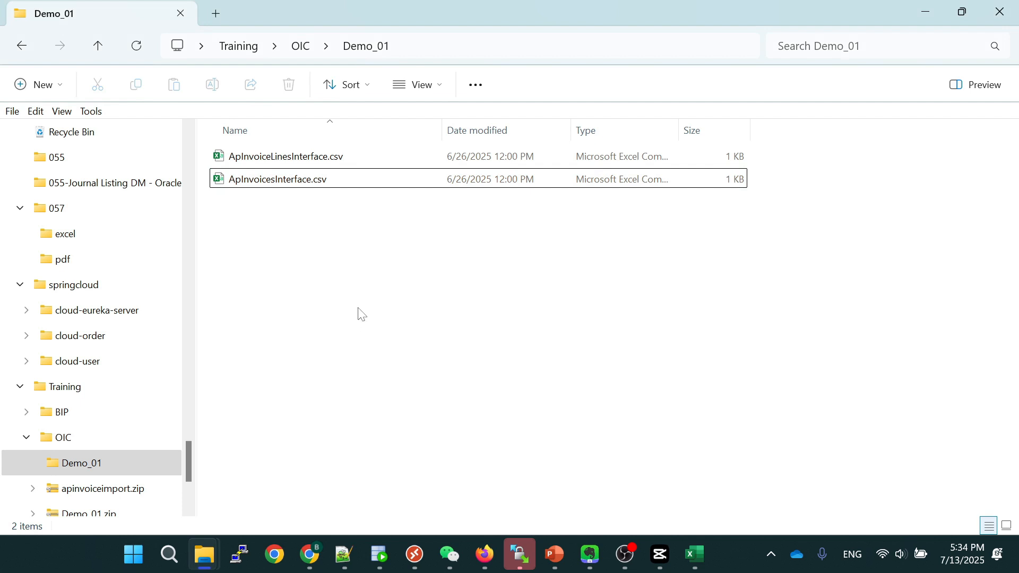
pyautogui.doubleClick(313, 183)
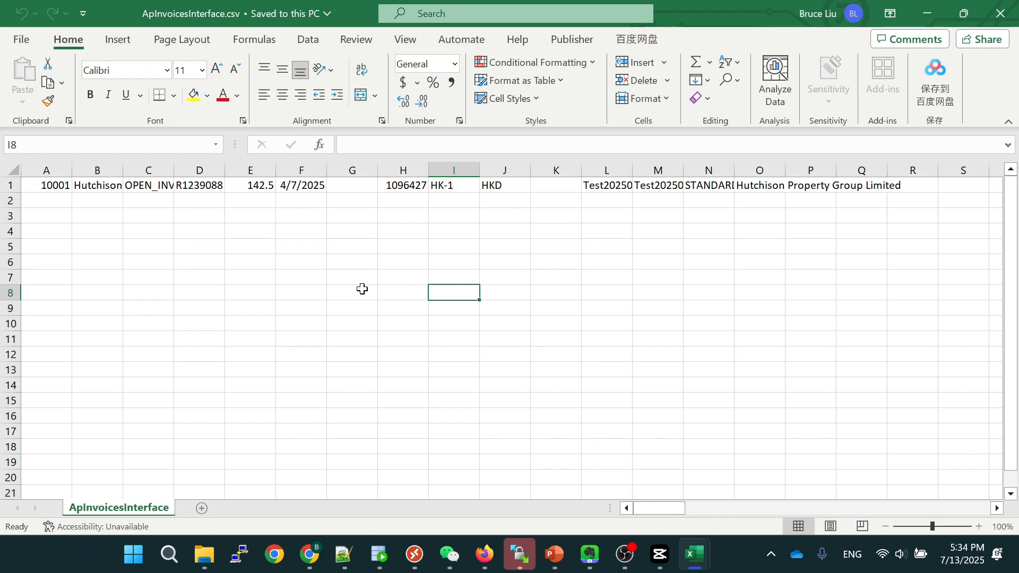
# Copy the invoice row 1, paste it transposed into column A of a new sheet, and widen that column to fit the text.
pyautogui.click(10, 185)
pyautogui.hotkey('ctrl', 'c')
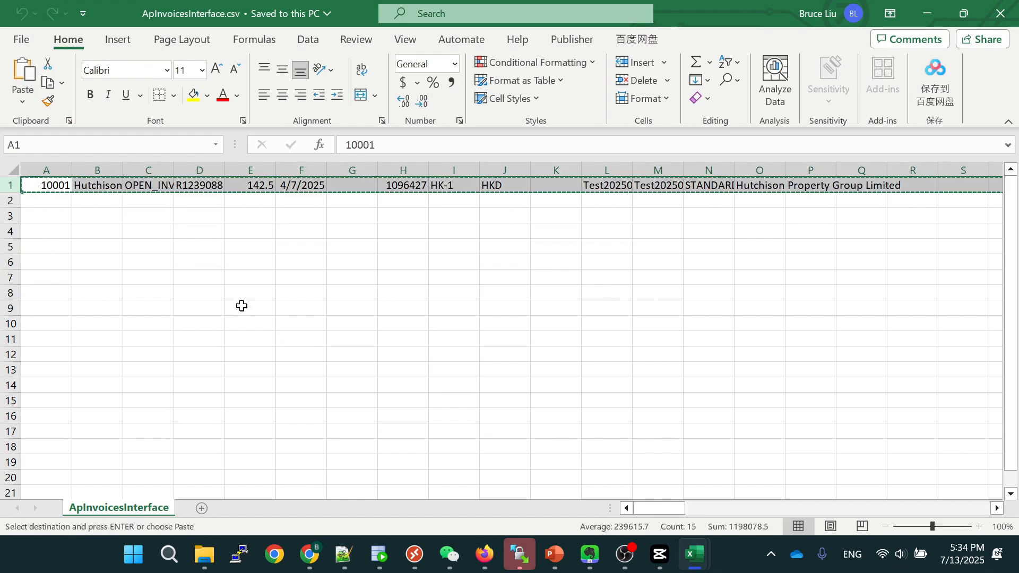
pyautogui.click(202, 508)
pyautogui.rightClick(62, 191)
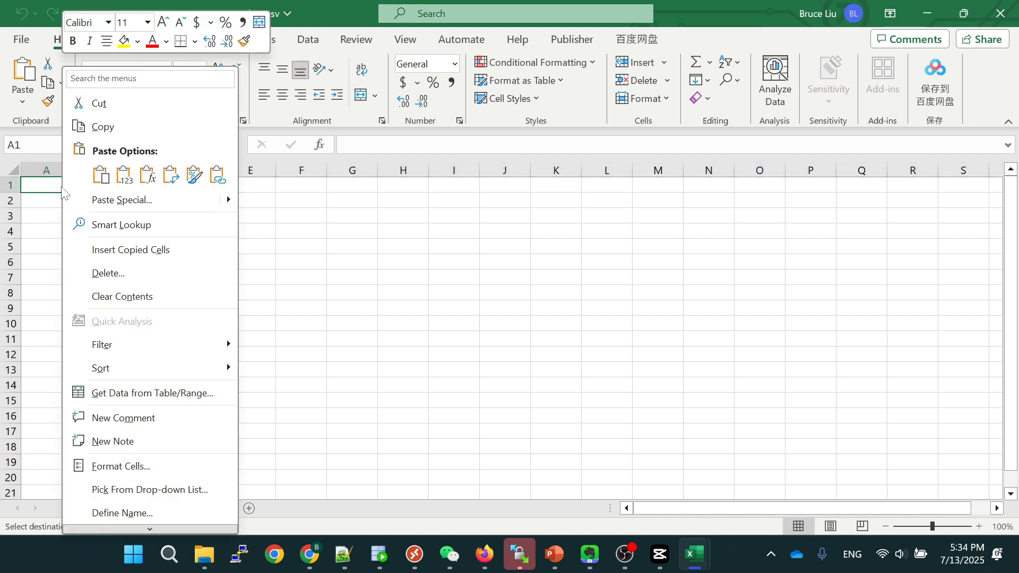
pyautogui.click(169, 176)
pyautogui.click(176, 274)
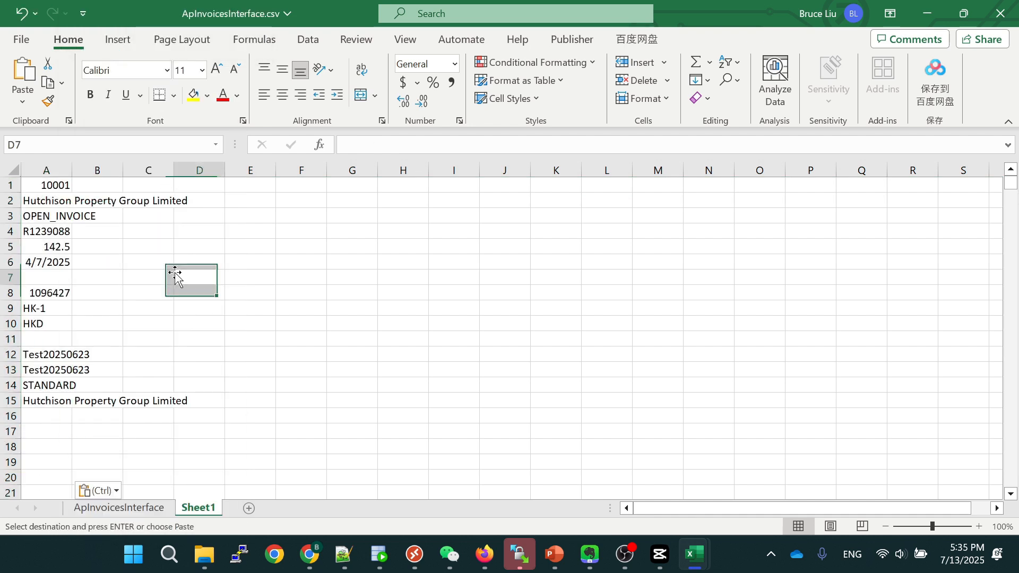
pyautogui.moveTo(71, 171); pyautogui.dragTo(208, 171)
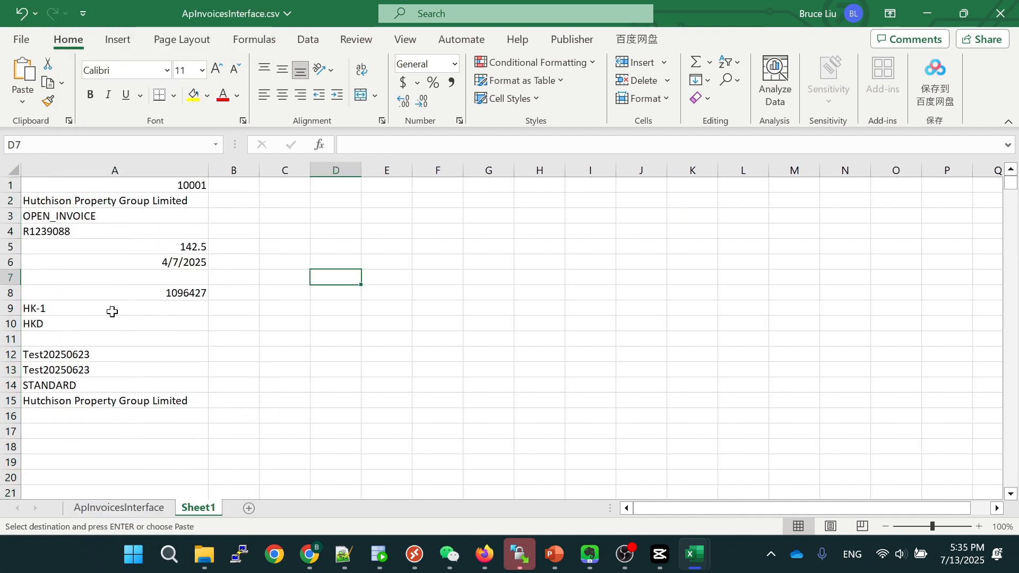
# Examine the transposed invoice values in rows 1 to 8, including the empty row 7.
pyautogui.click(86, 294)
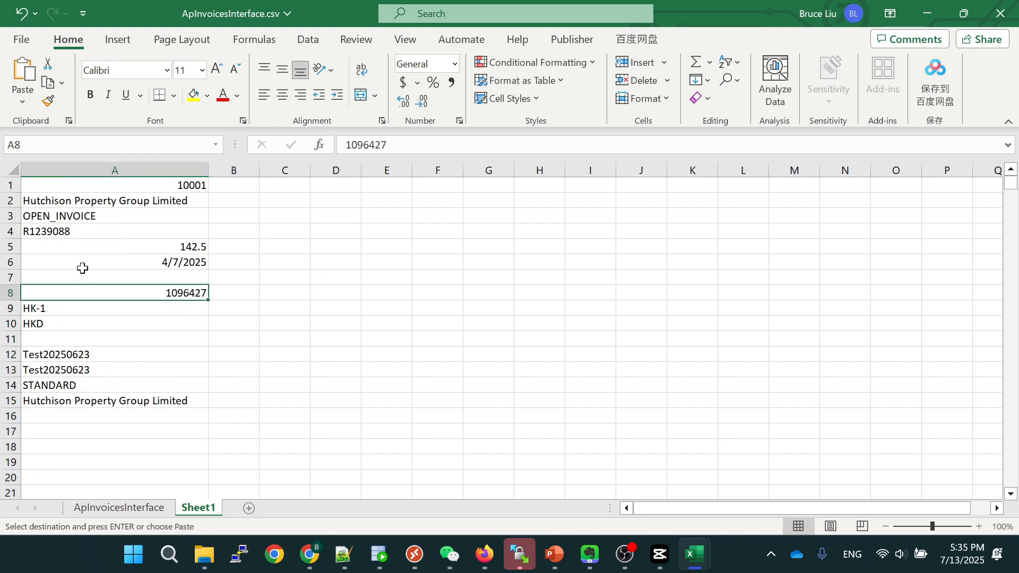
pyautogui.click(128, 186)
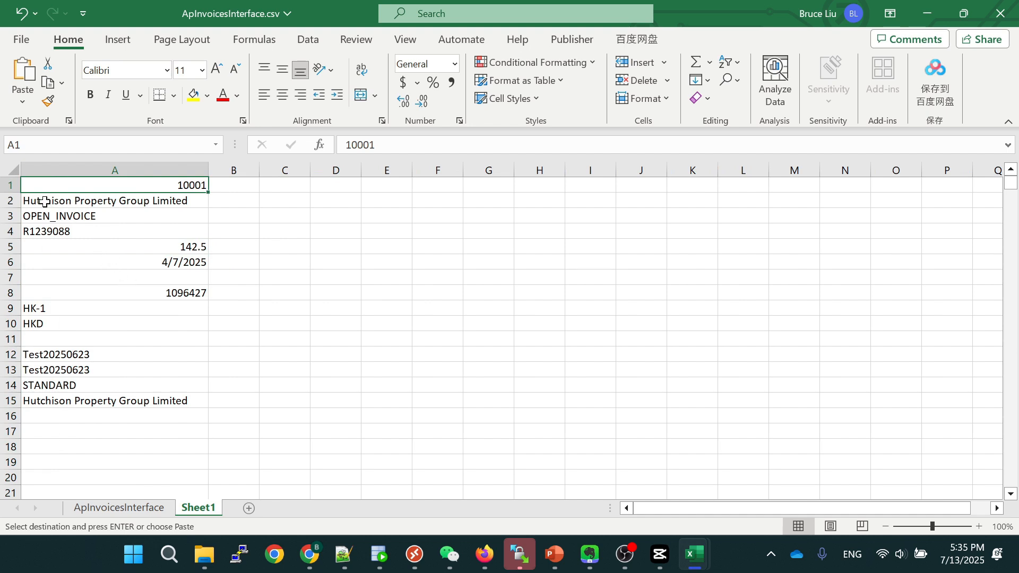
pyautogui.click(140, 206)
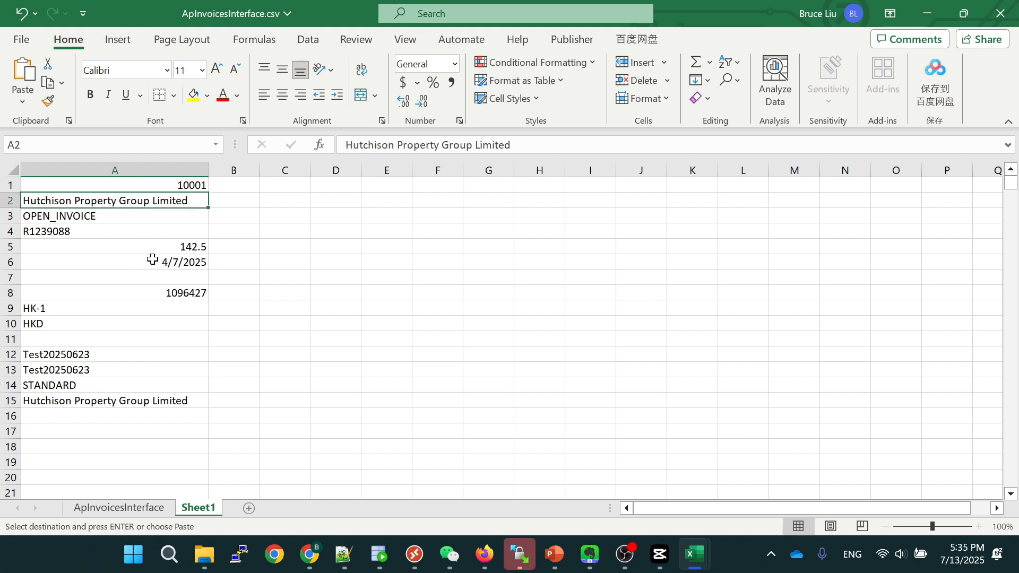
pyautogui.click(139, 260)
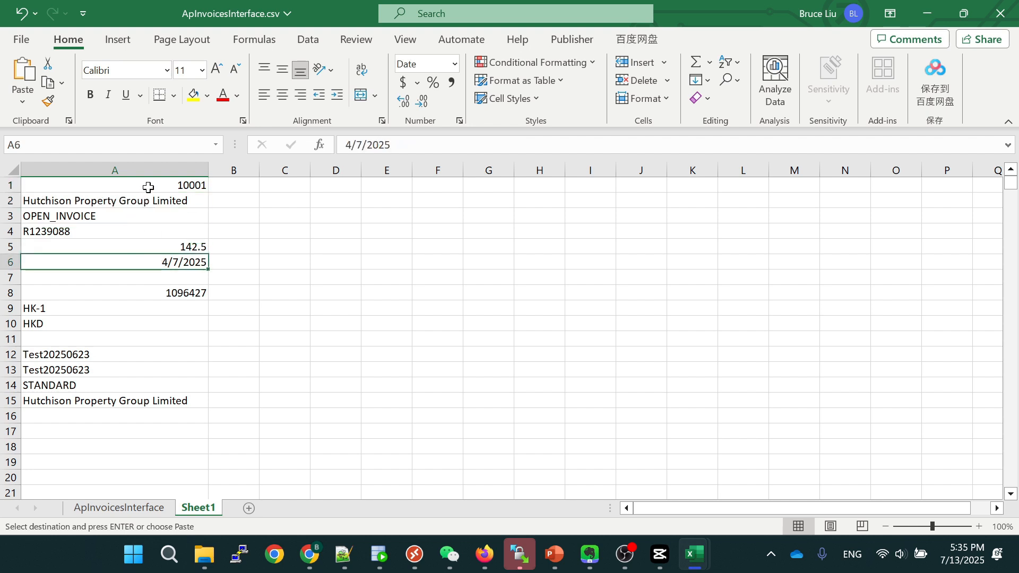
pyautogui.moveTo(148, 184); pyautogui.dragTo(148, 244)
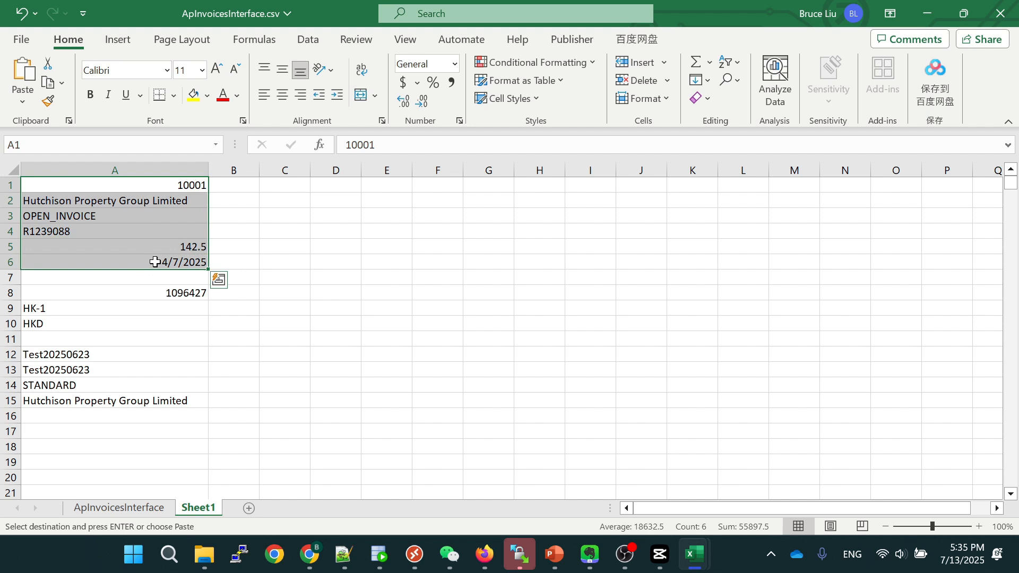
pyautogui.click(144, 282)
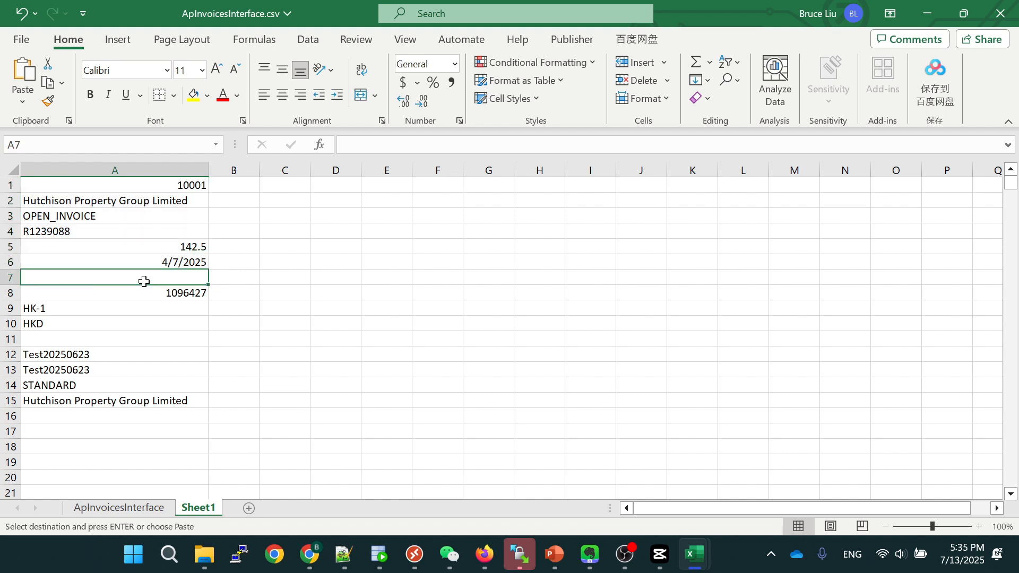
# Switch to the StageHeader map in Chrome and arrange it side by side with the transposed invoice sheet in Excel.
pyautogui.click(309, 555)
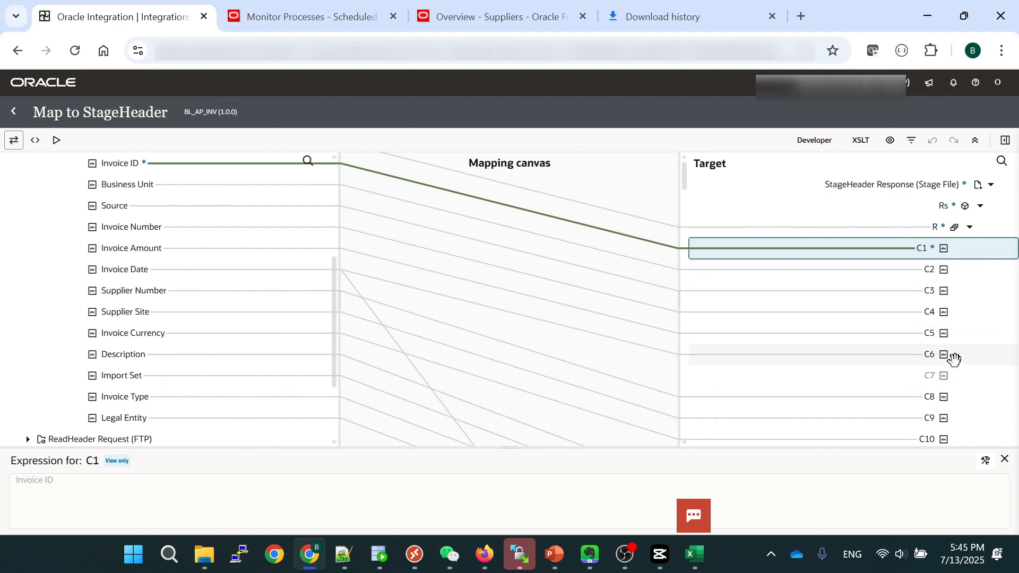
pyautogui.moveTo(684, 553)
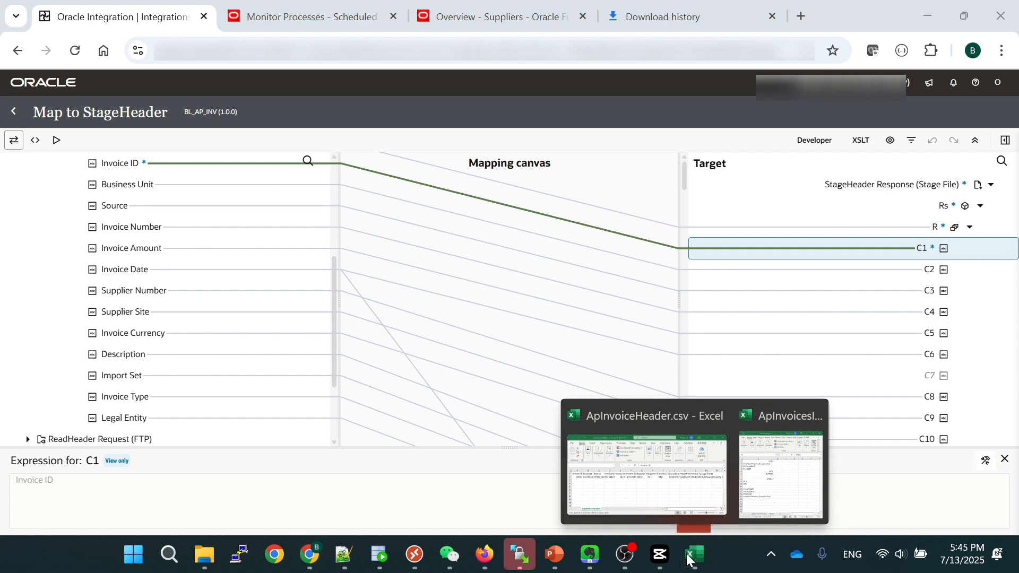
pyautogui.click(780, 446)
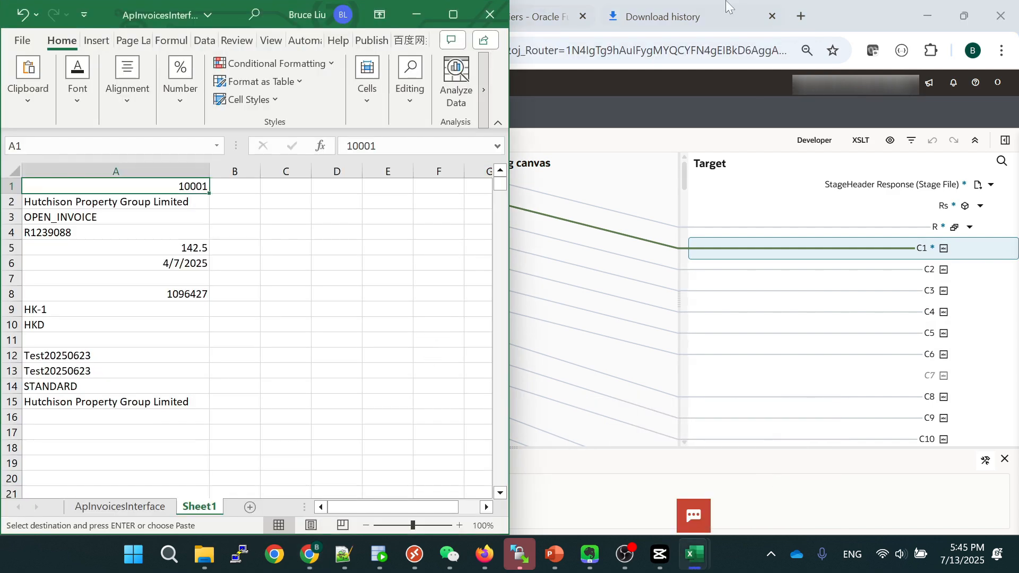
pyautogui.click(868, 18)
pyautogui.press('super+Right')
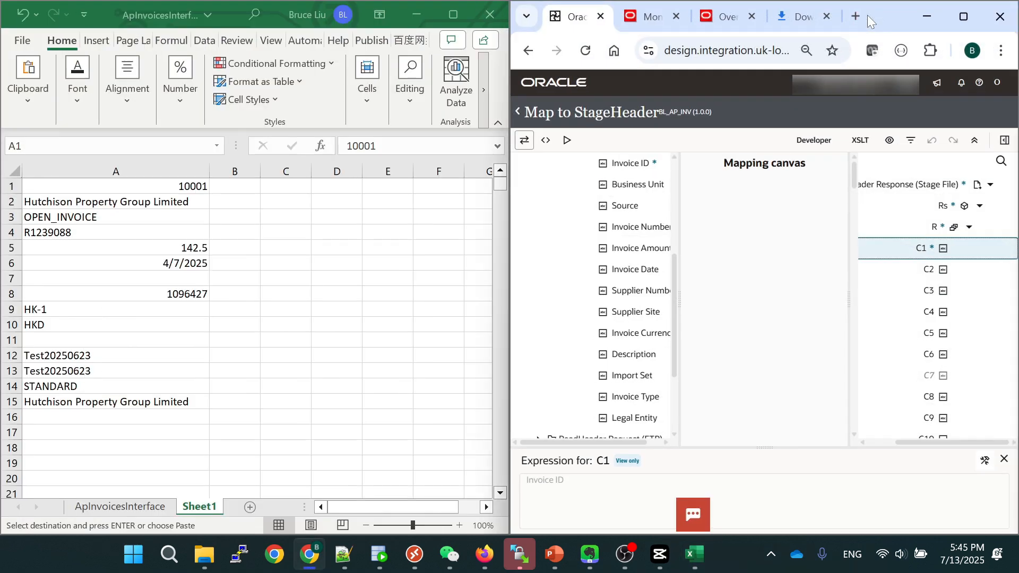
# Compare rows 6, 7, 9 and 11 of the transposed sheet with the matching target columns in the StageHeader map.
pyautogui.click(141, 267)
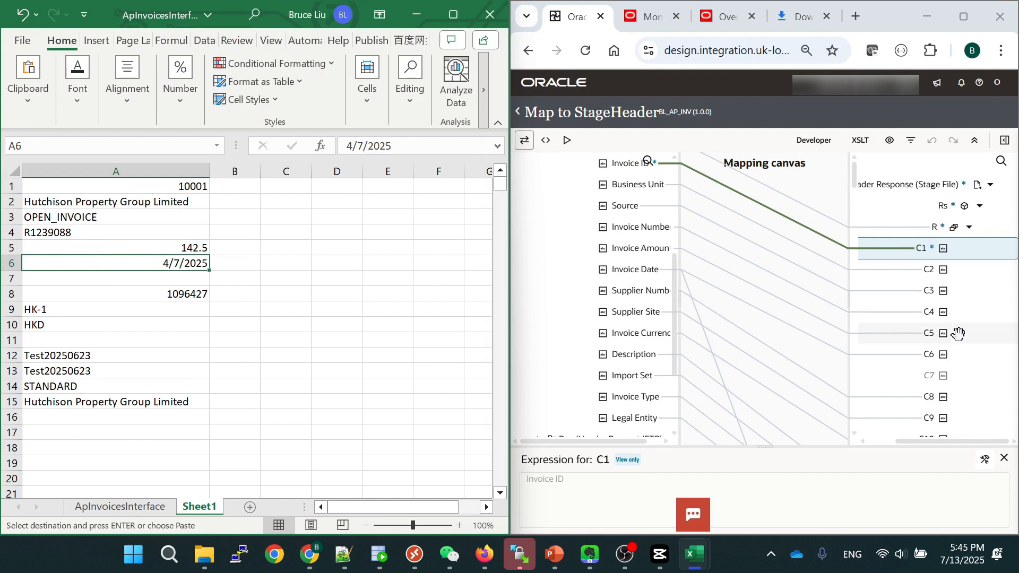
pyautogui.scroll(-2, 946, 313)
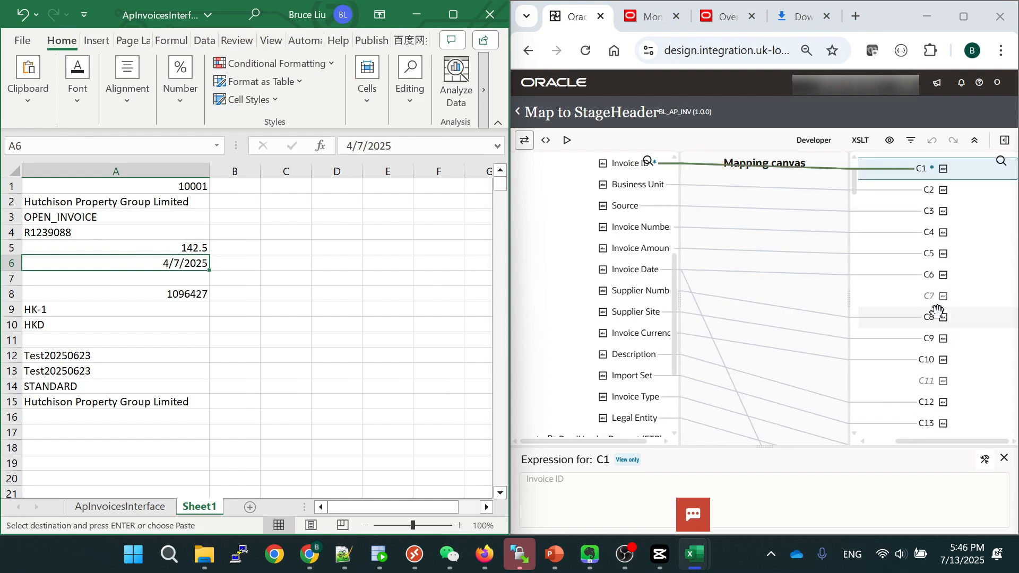
pyautogui.click(96, 308)
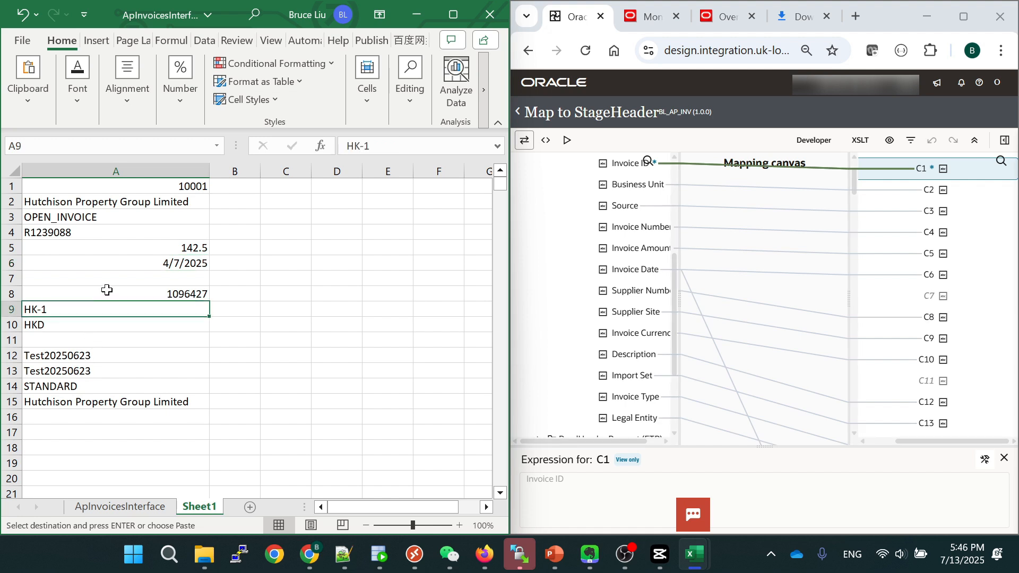
pyautogui.click(110, 281)
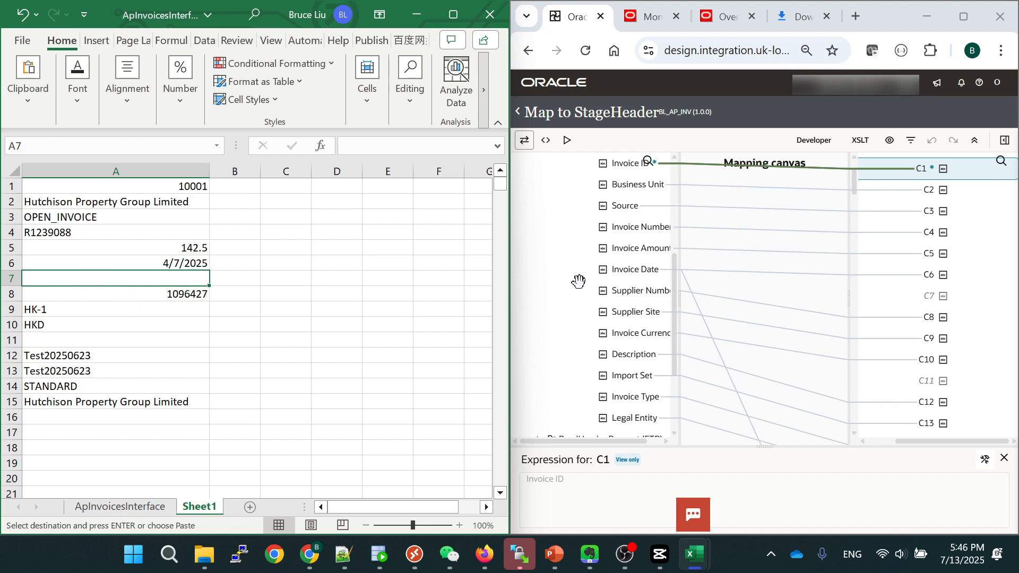
pyautogui.click(44, 338)
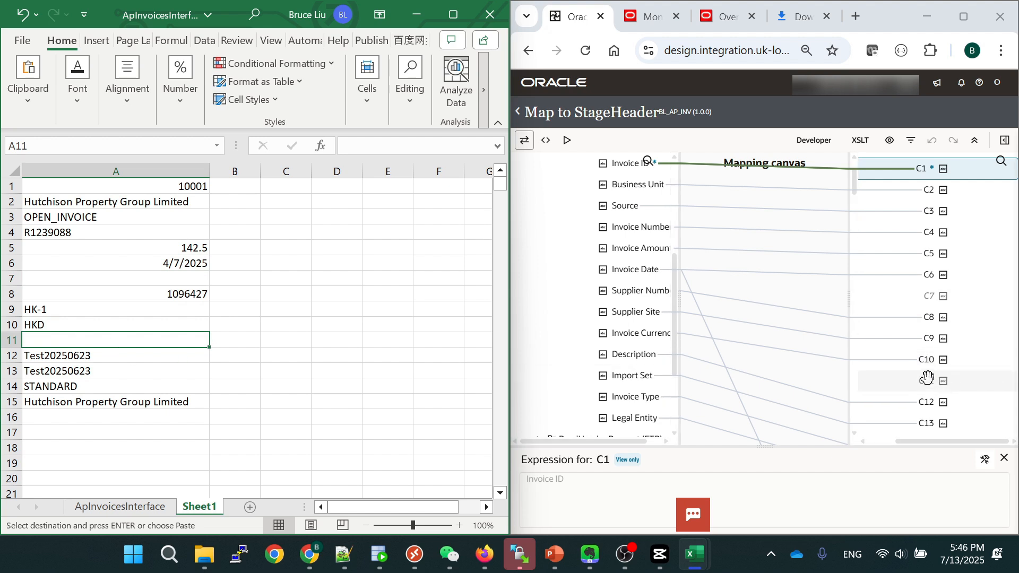
# Compare the date in row 23 of the sheet with the mapping expression for target column C23, and minimize the Excel window.
pyautogui.scroll(-2, 135, 363)
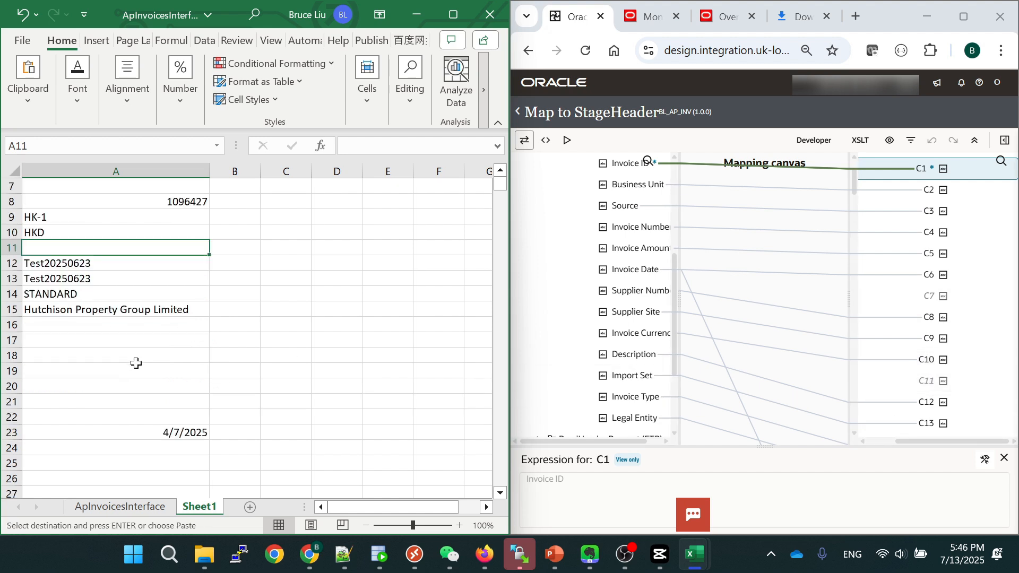
pyautogui.scroll(-1, 136, 363)
pyautogui.click(55, 388)
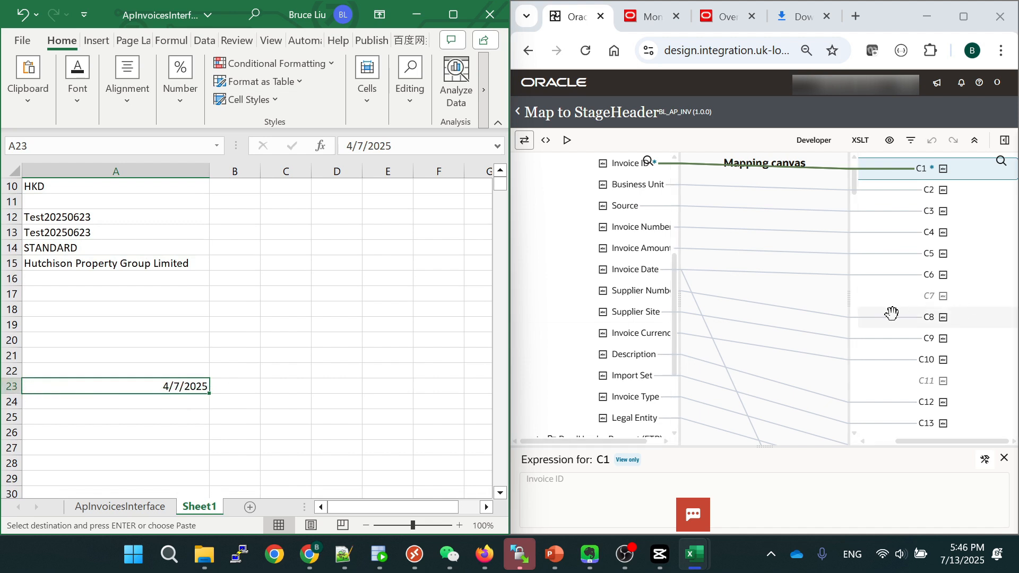
pyautogui.scroll(-5, 897, 313)
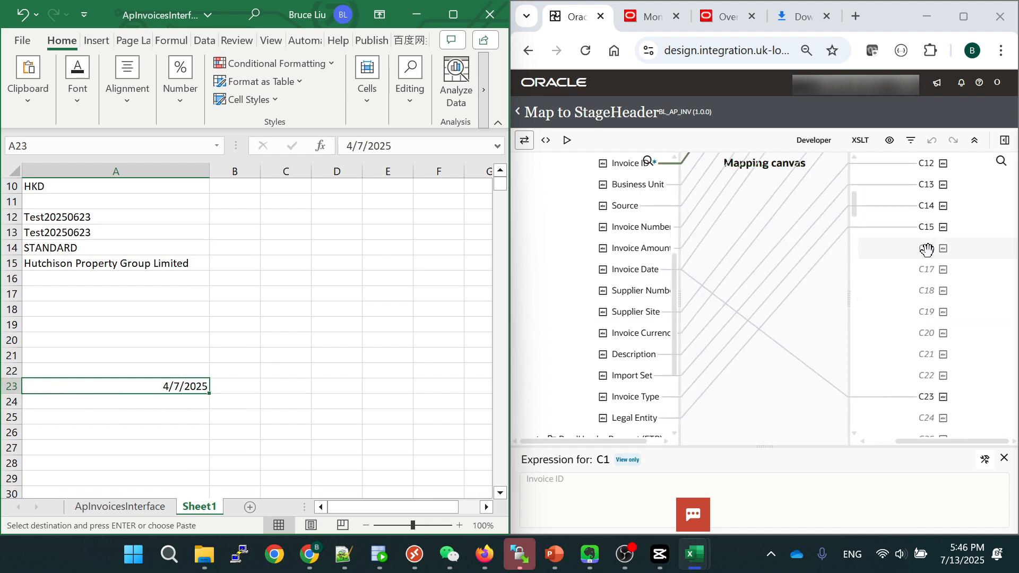
pyautogui.click(928, 397)
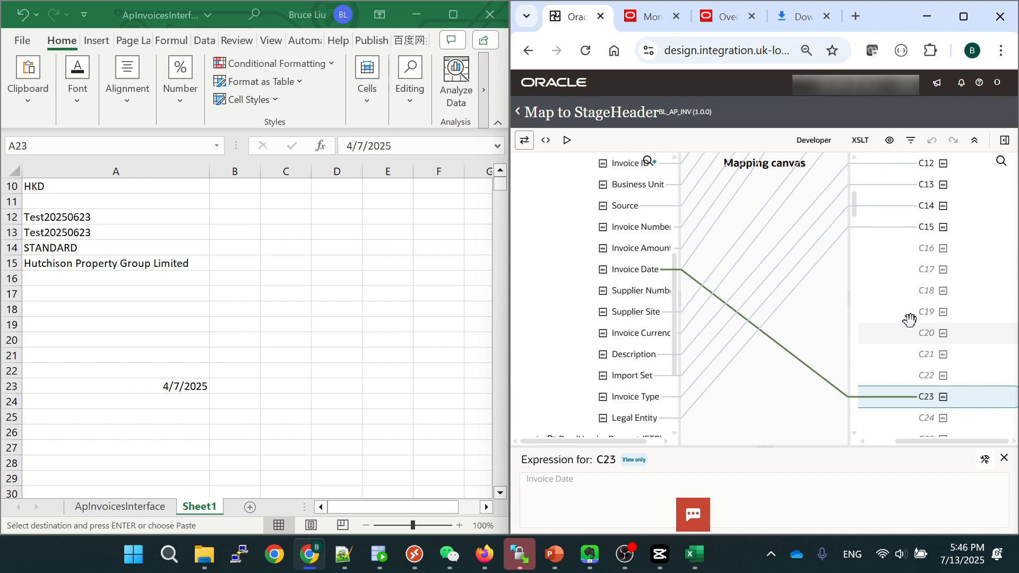
pyautogui.click(417, 15)
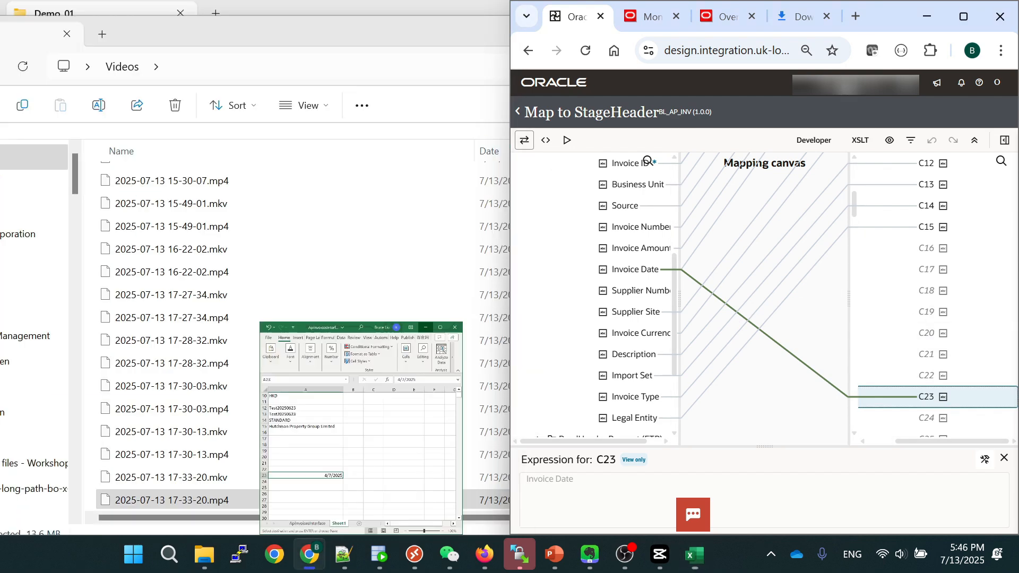
# Maximize the StageHeader map window and check how the source field Business Unit maps to target column C2.
pyautogui.click(964, 17)
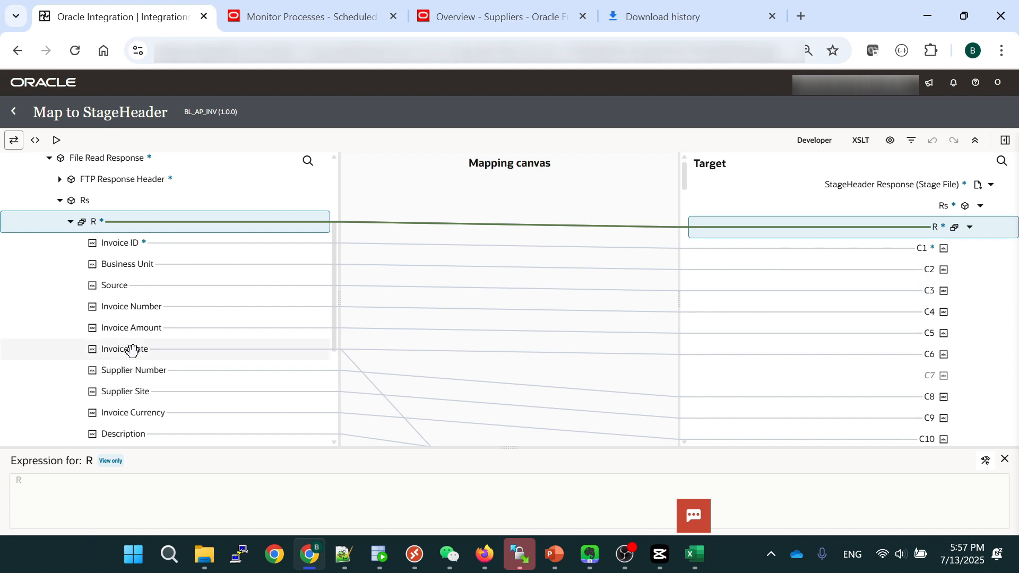
pyautogui.click(142, 267)
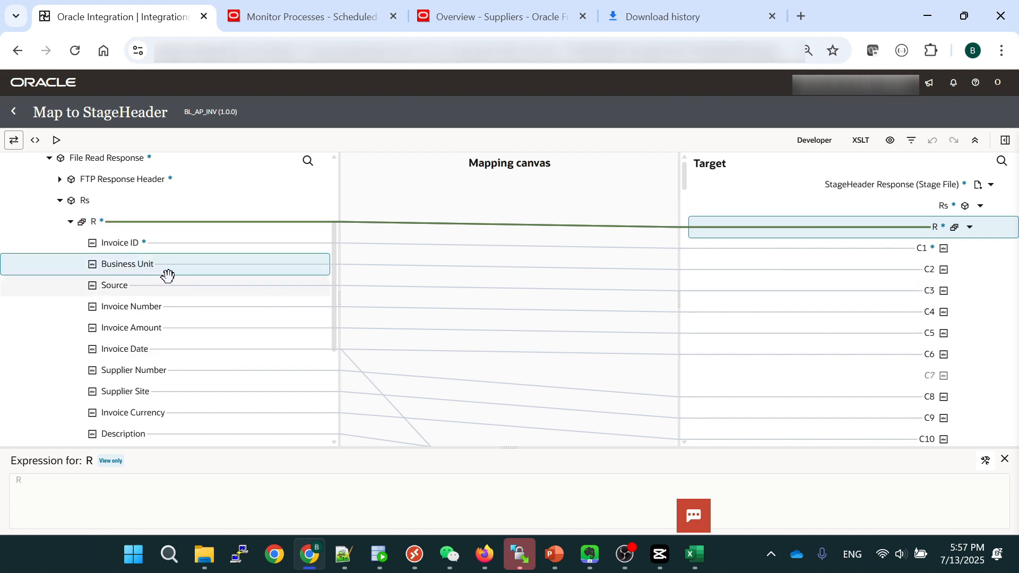
pyautogui.click(868, 273)
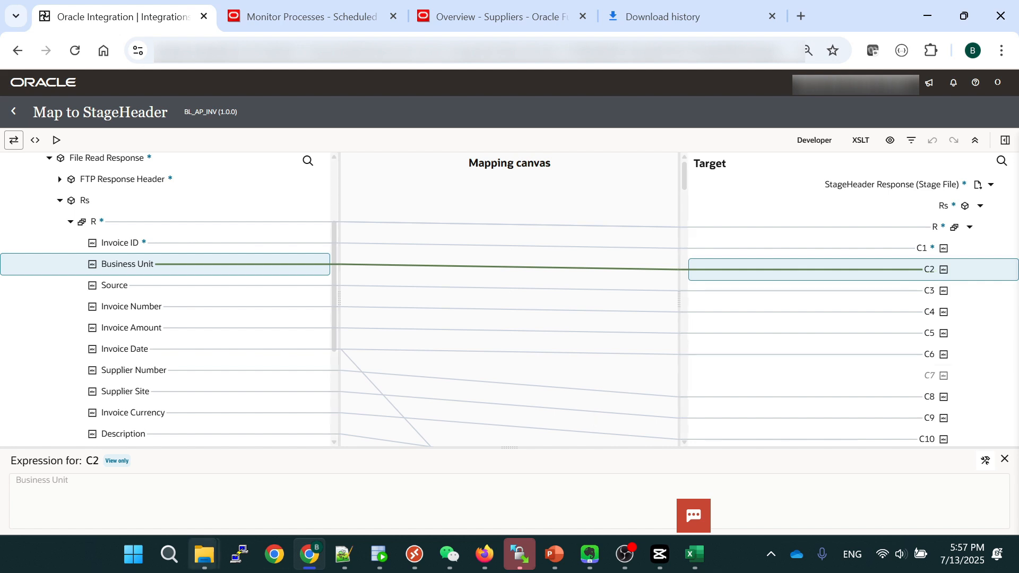
# Open PayablesStandardInvoiceImportTemplate.xlsm from the OIC training folder to show the invoice headers of AP_INVOICES_INTERFACE.
pyautogui.moveTo(204, 555)
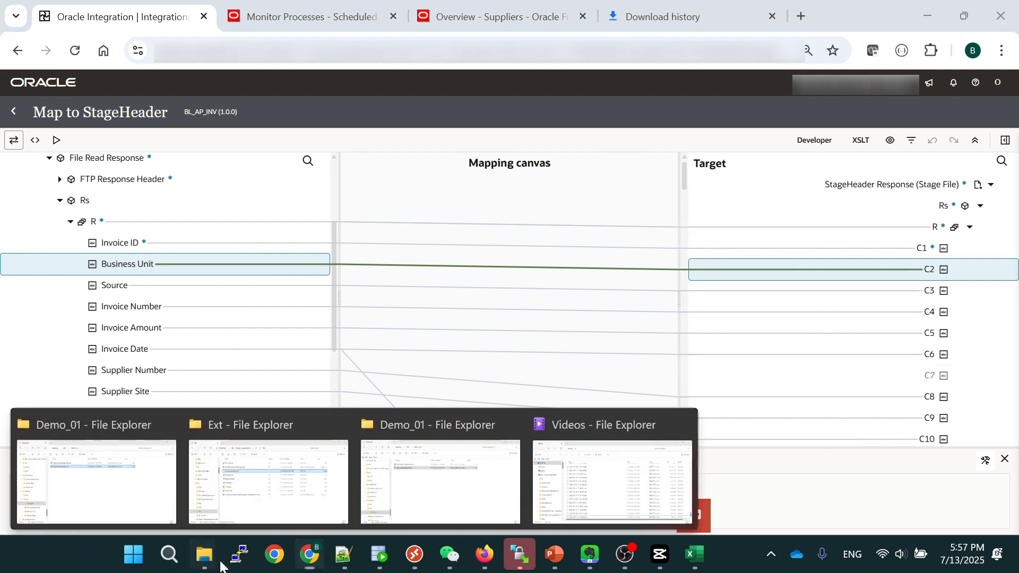
pyautogui.click(421, 484)
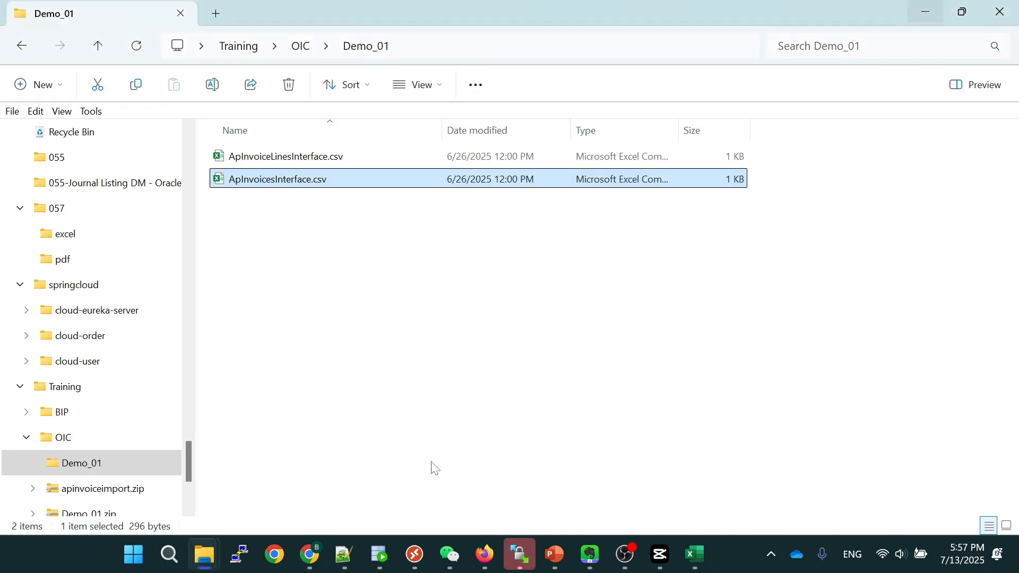
pyautogui.click(301, 47)
pyautogui.click(377, 406)
pyautogui.click(363, 317)
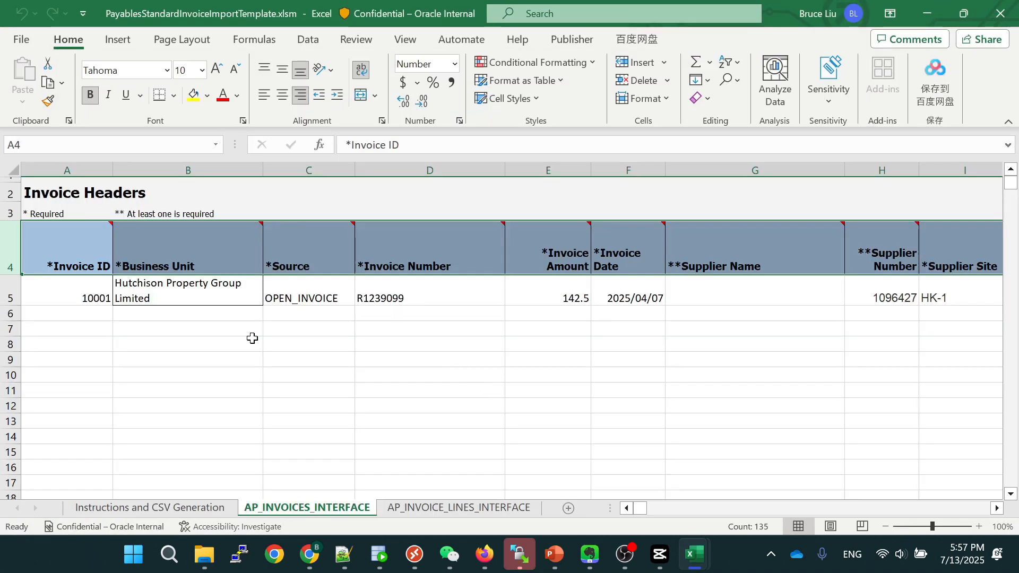
pyautogui.click(327, 347)
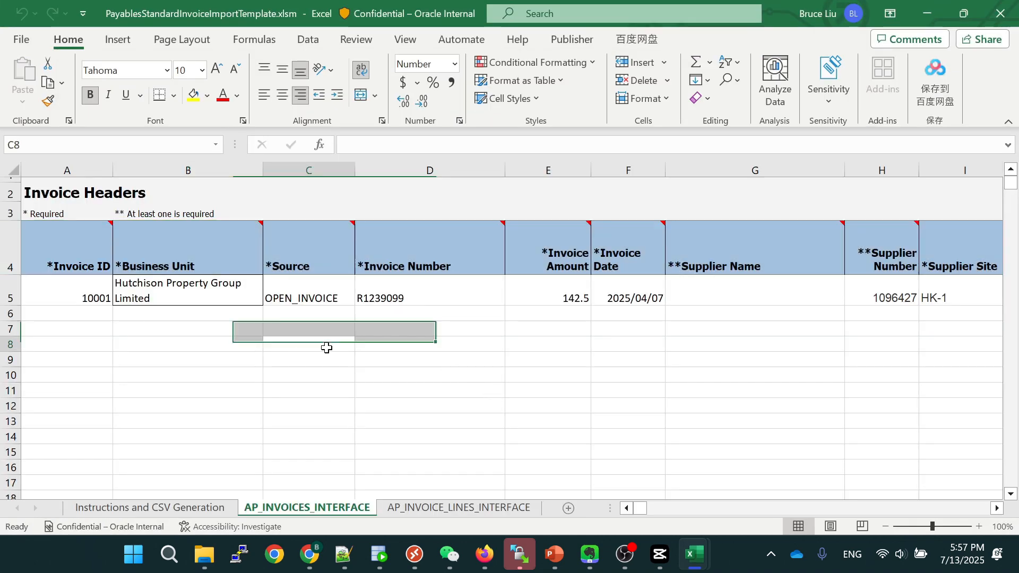
pyautogui.click(444, 312)
# Go back to the Demo_01 folder in File Explorer and open ApInvoicesInterface.csv in Excel.
pyautogui.moveTo(208, 561)
pyautogui.click(455, 465)
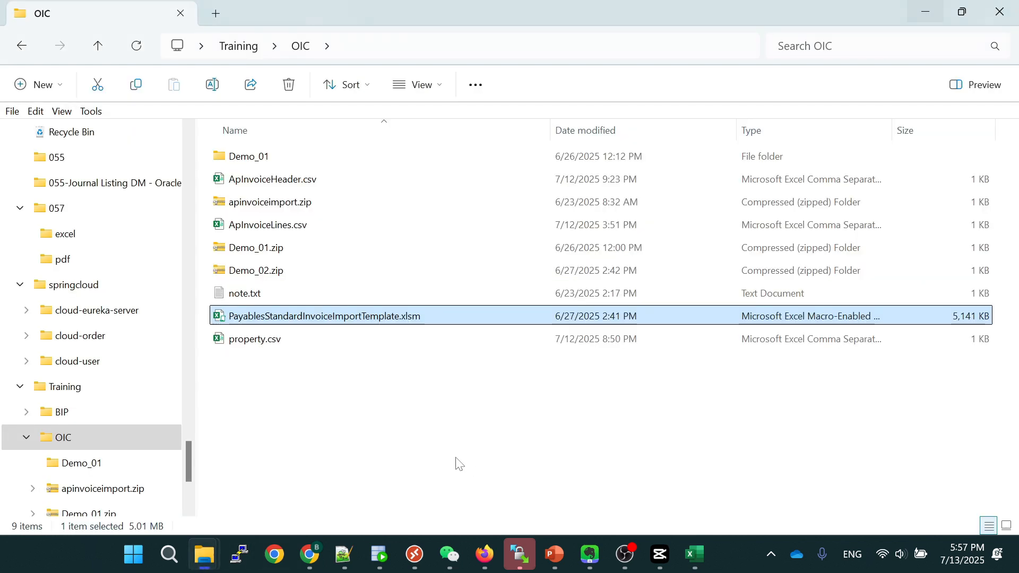
pyautogui.doubleClick(334, 155)
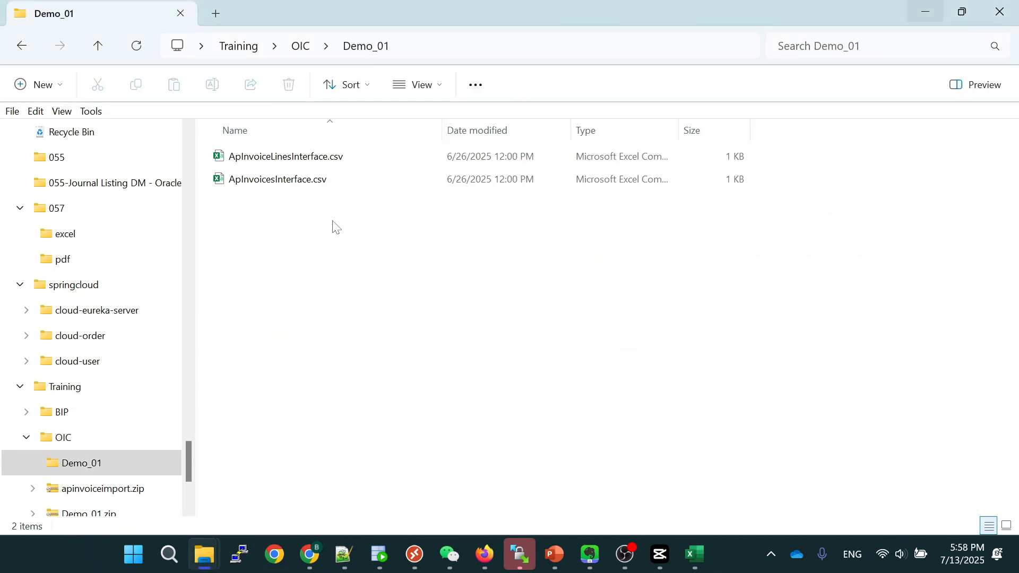
pyautogui.click(307, 181)
pyautogui.hotkey('alt', 'Tab')
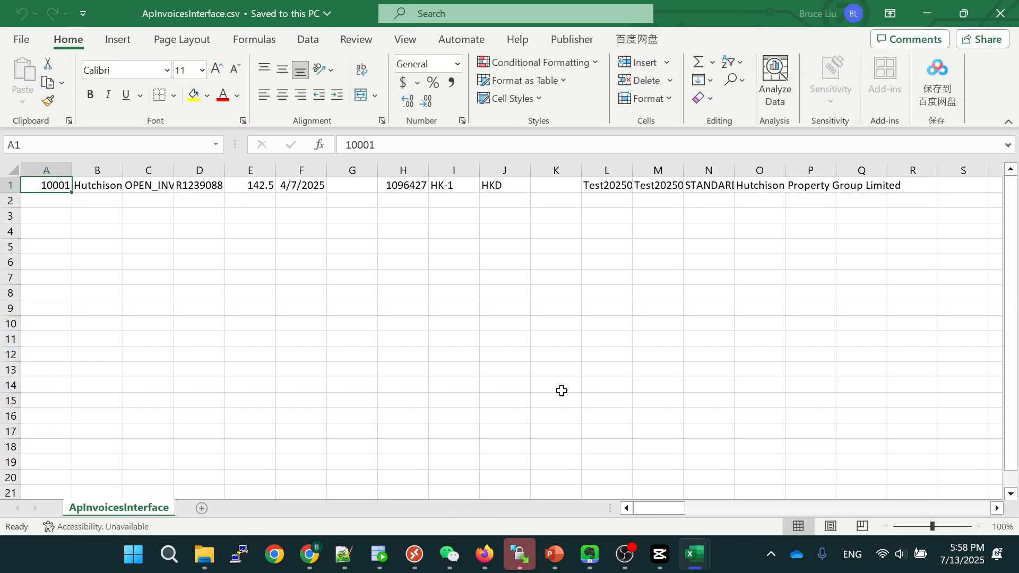
# Copy header row 4 of the template's AP_INVOICES_INTERFACE sheet and insert it above the data row in ApInvoicesInterface.csv.
pyautogui.moveTo(694, 566)
pyautogui.click(695, 478)
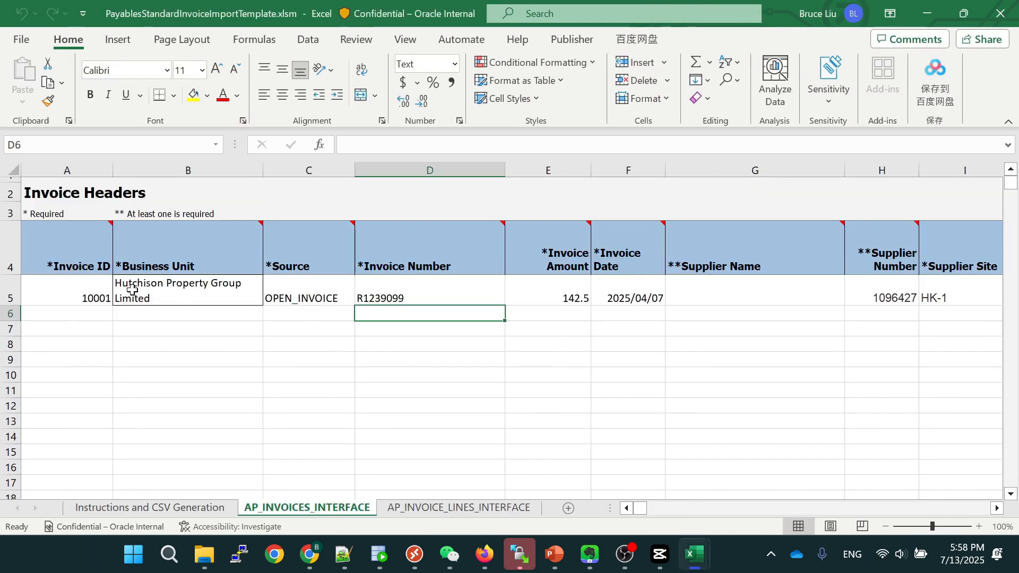
pyautogui.click(12, 249)
pyautogui.hotkey('ctrl', 'c')
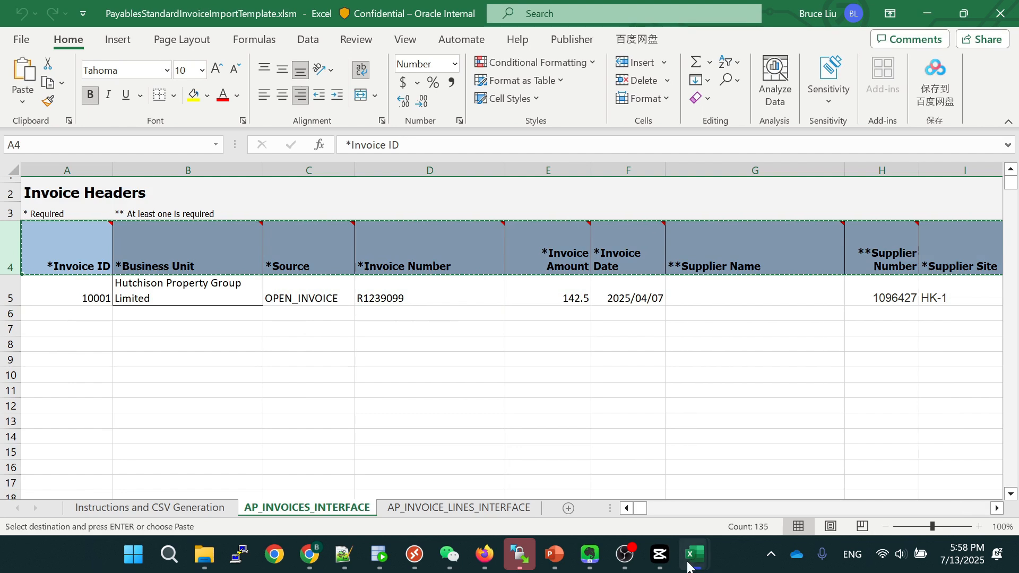
pyautogui.moveTo(694, 565)
pyautogui.click(864, 480)
pyautogui.click(8, 186)
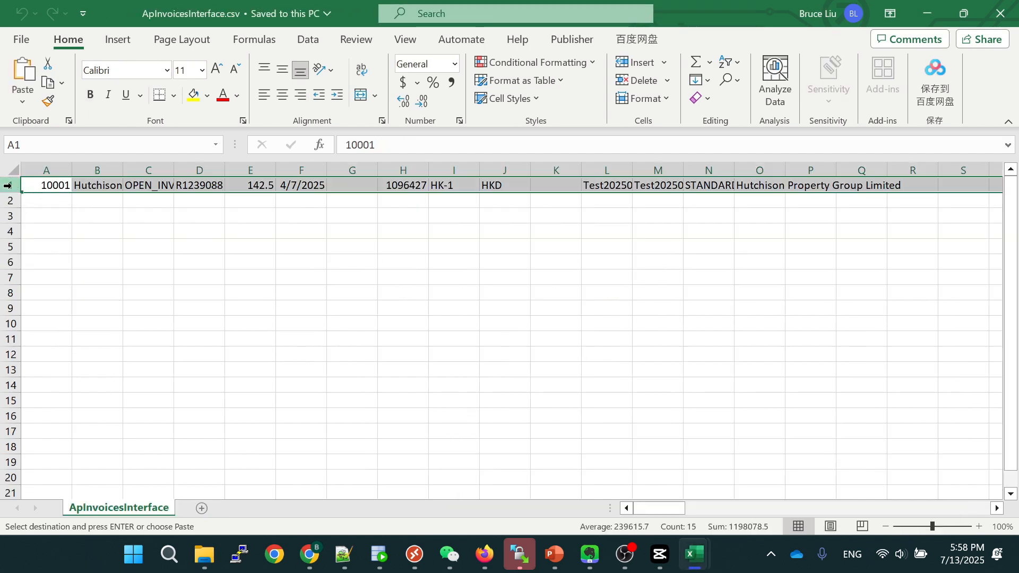
pyautogui.rightClick(8, 186)
pyautogui.click(104, 340)
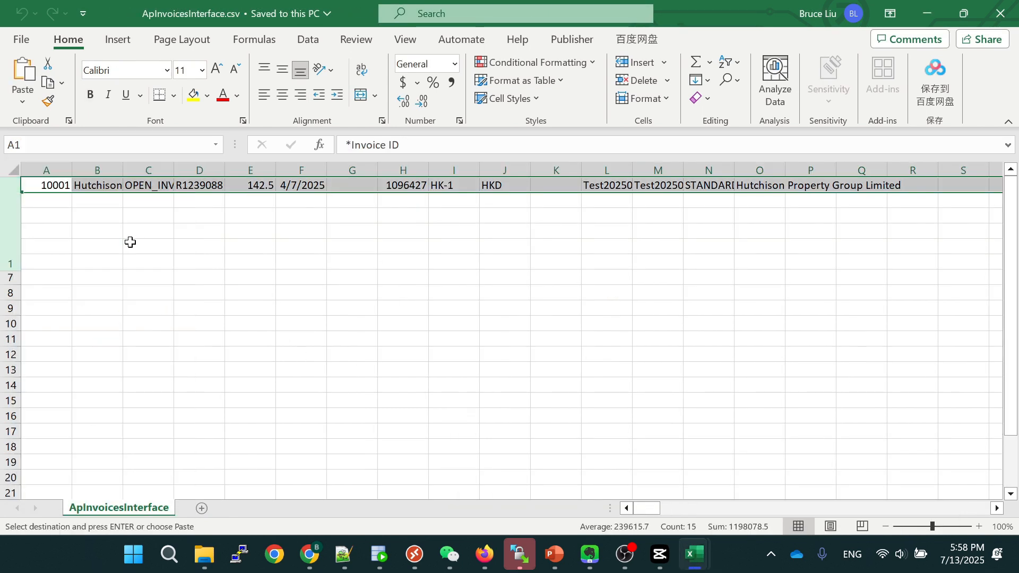
pyautogui.click(110, 240)
# Paste rows 1 and 2 transposed into cell A1 of a new sheet, and widen columns A and B to fit their contents.
pyautogui.moveTo(8, 243); pyautogui.dragTo(5, 276)
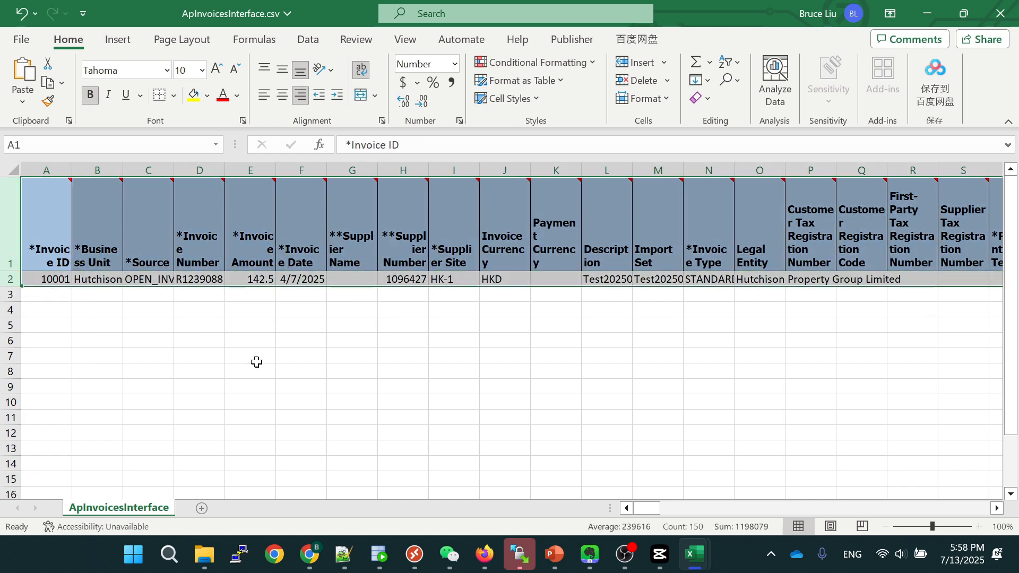
pyautogui.hotkey('ctrl', 'c')
pyautogui.click(202, 508)
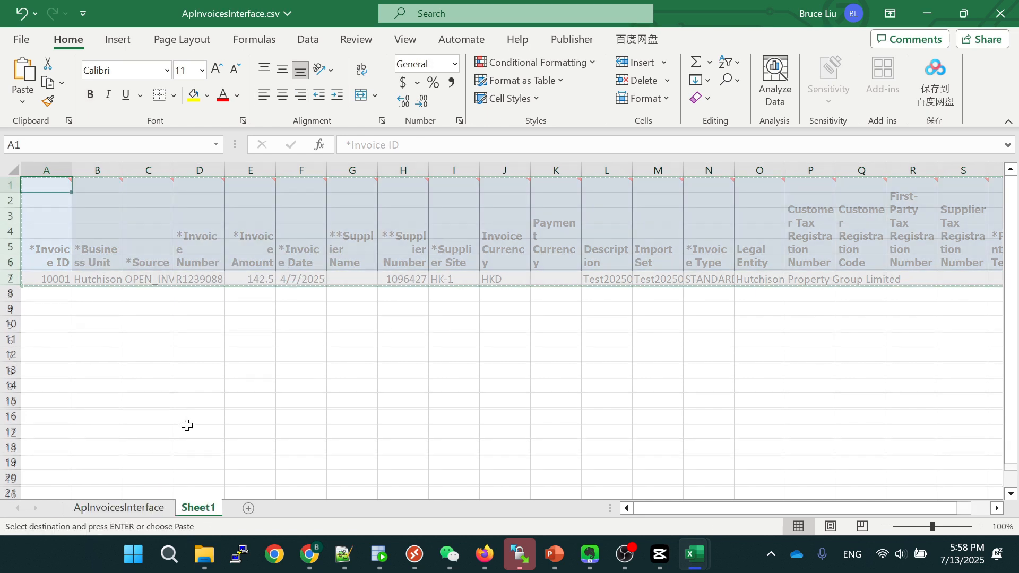
pyautogui.rightClick(60, 187)
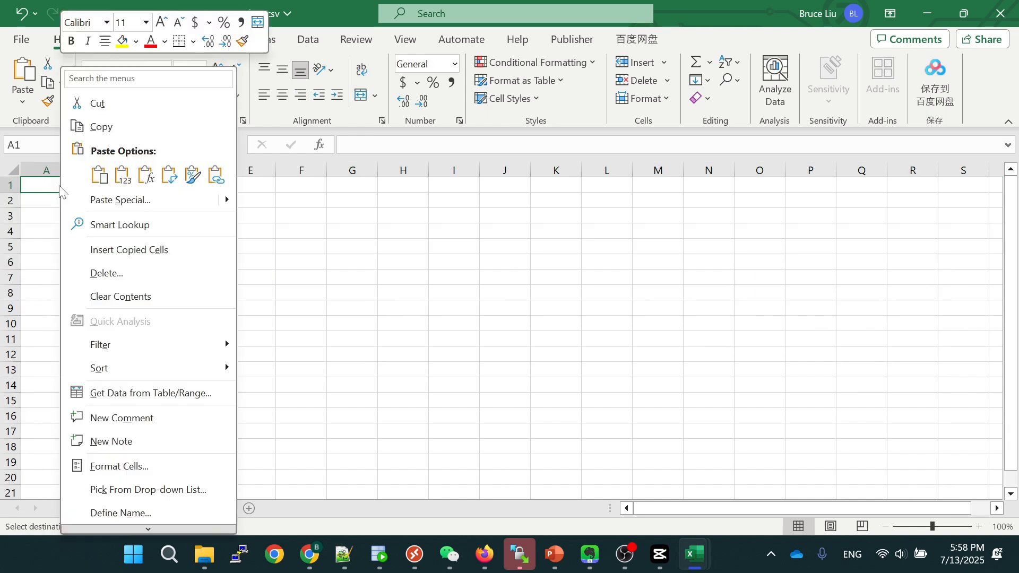
pyautogui.click(169, 174)
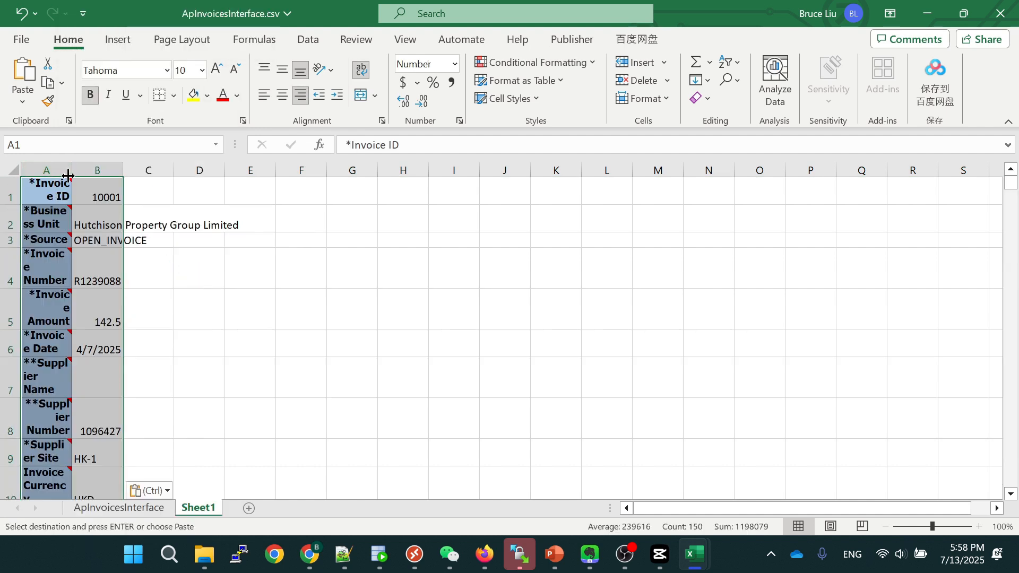
pyautogui.doubleClick(71, 172)
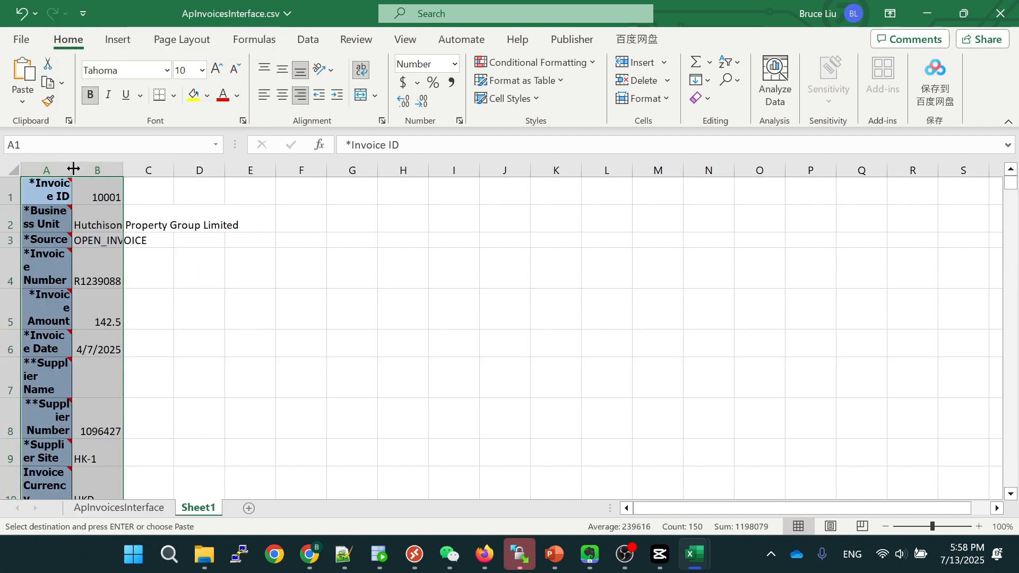
pyautogui.moveTo(70, 171); pyautogui.dragTo(350, 170)
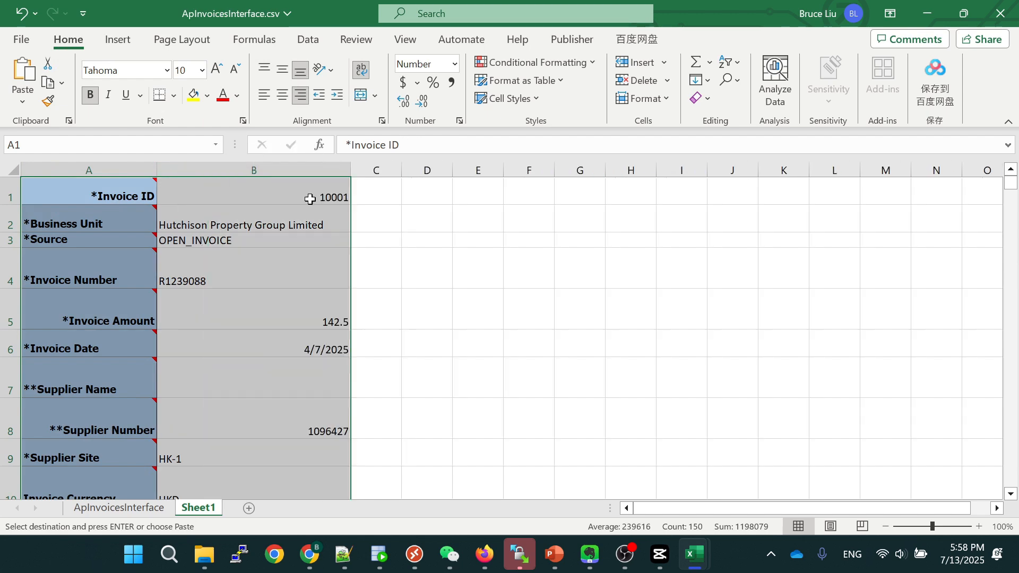
# Review the transposed header labels in column A against their invoice values in column B, down to the tax registration fields.
pyautogui.click(130, 341)
pyautogui.click(99, 227)
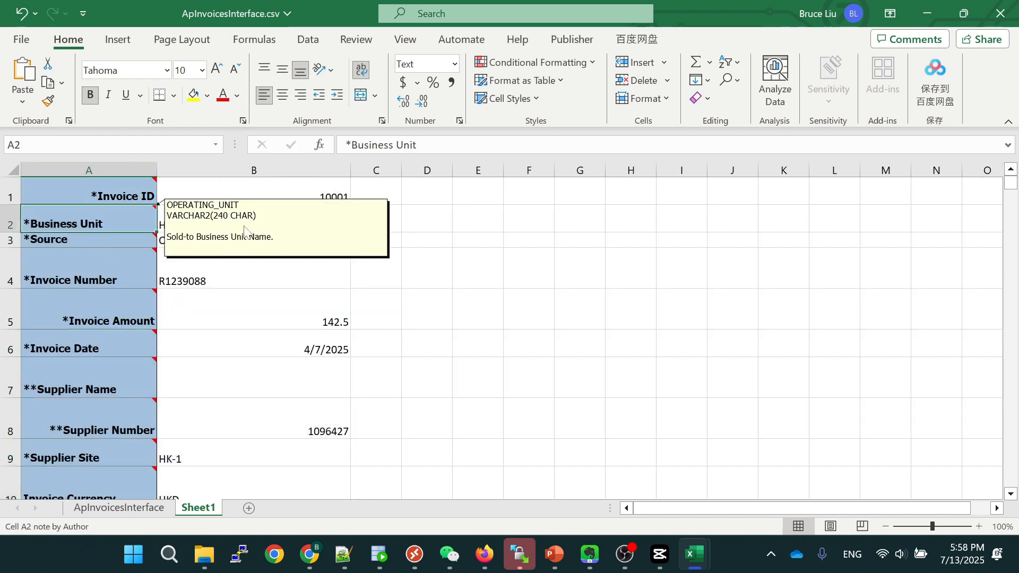
pyautogui.click(244, 228)
pyautogui.click(252, 313)
pyautogui.scroll(-3, 266, 385)
pyautogui.scroll(-2, 266, 371)
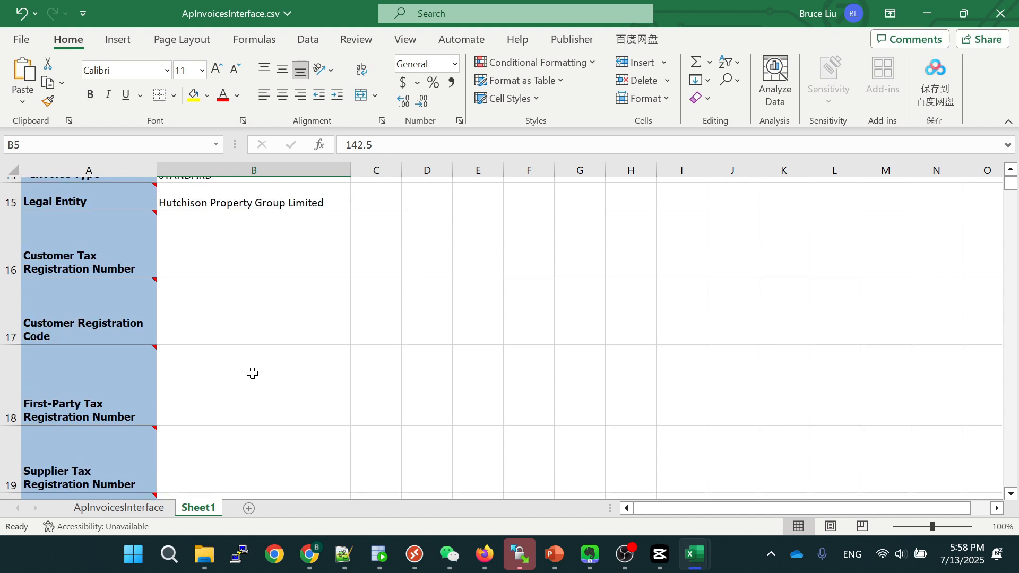
pyautogui.scroll(5, 250, 373)
pyautogui.click(457, 278)
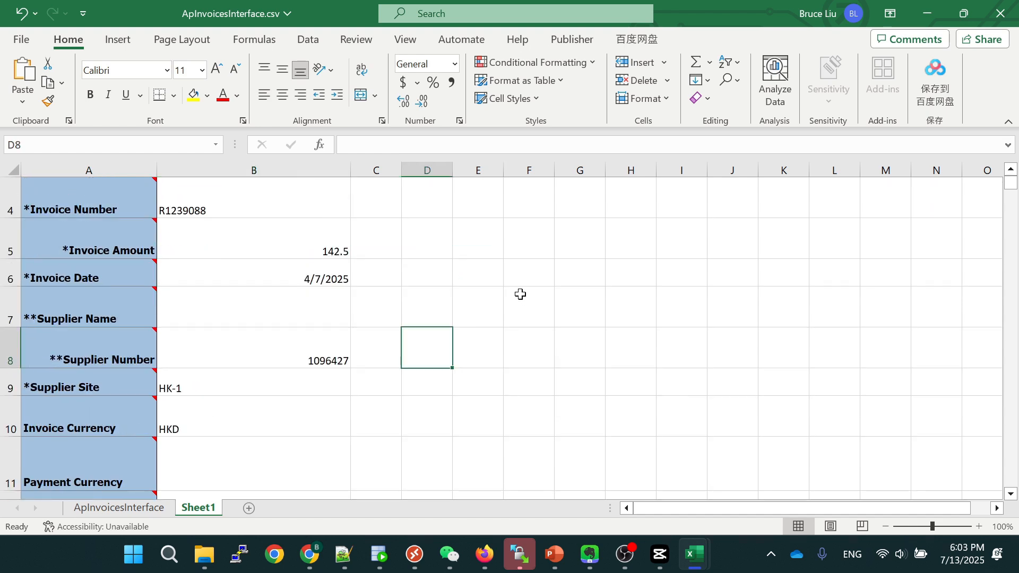
# Compare the labels from Invoice Amount to Supplier Number with the values in column B from row 5 to row 10.
pyautogui.moveTo(114, 252); pyautogui.dragTo(120, 353)
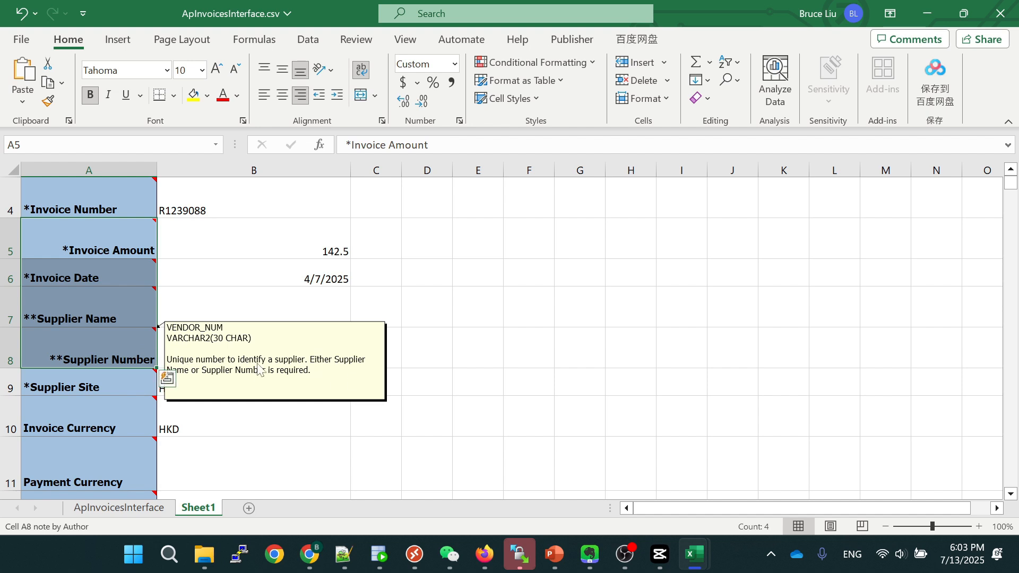
pyautogui.moveTo(228, 247); pyautogui.dragTo(253, 402)
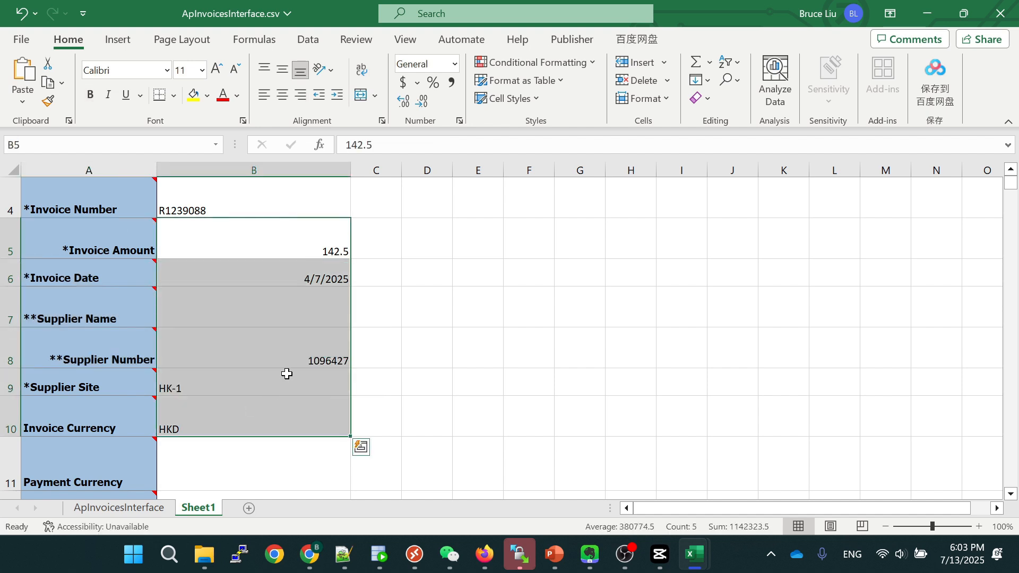
pyautogui.click(439, 360)
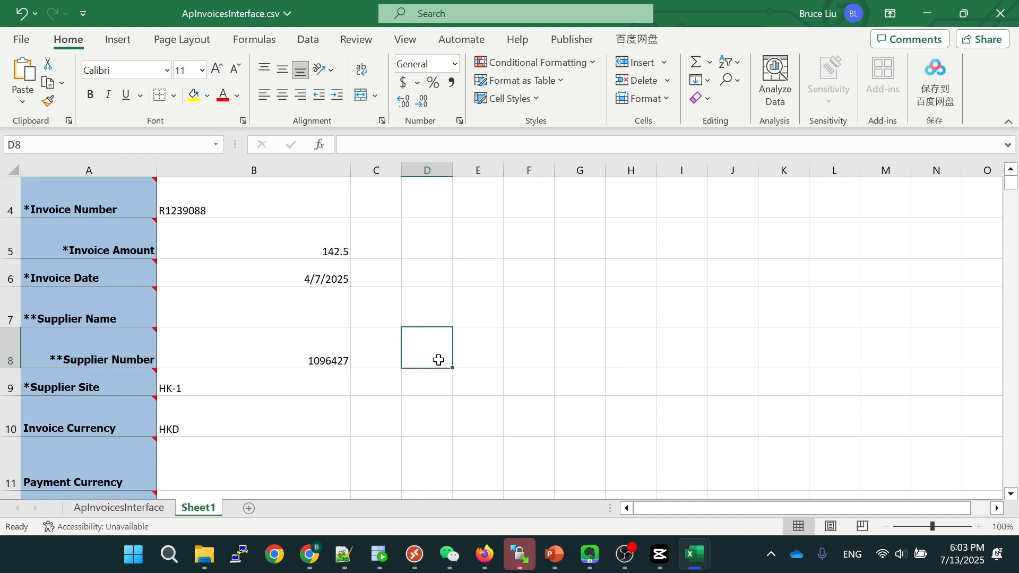
pyautogui.click(493, 357)
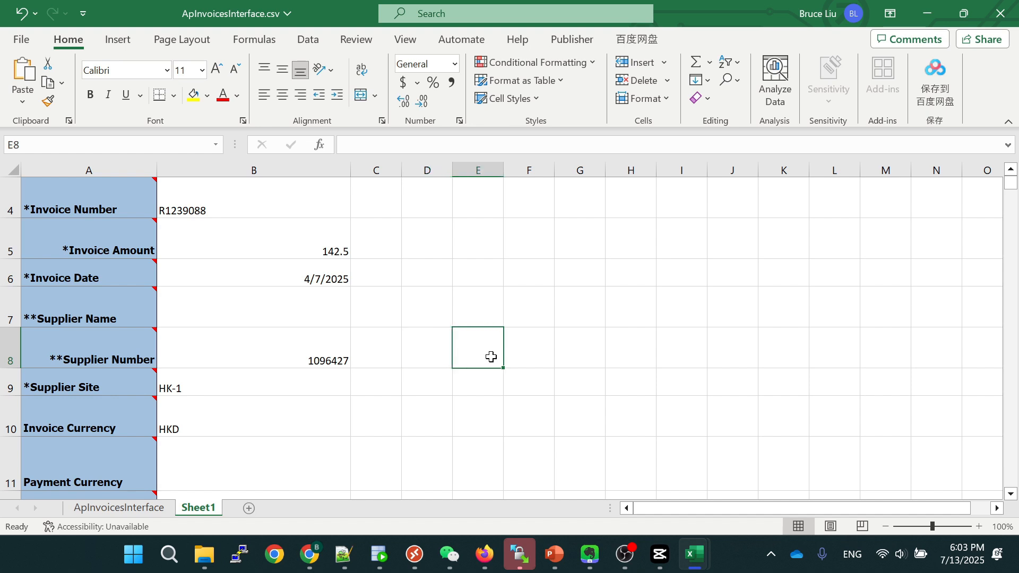
# Switch to the inbound integration presentation in PowerPoint, present the slides up to Property file, and end the slide show.
pyautogui.click(554, 554)
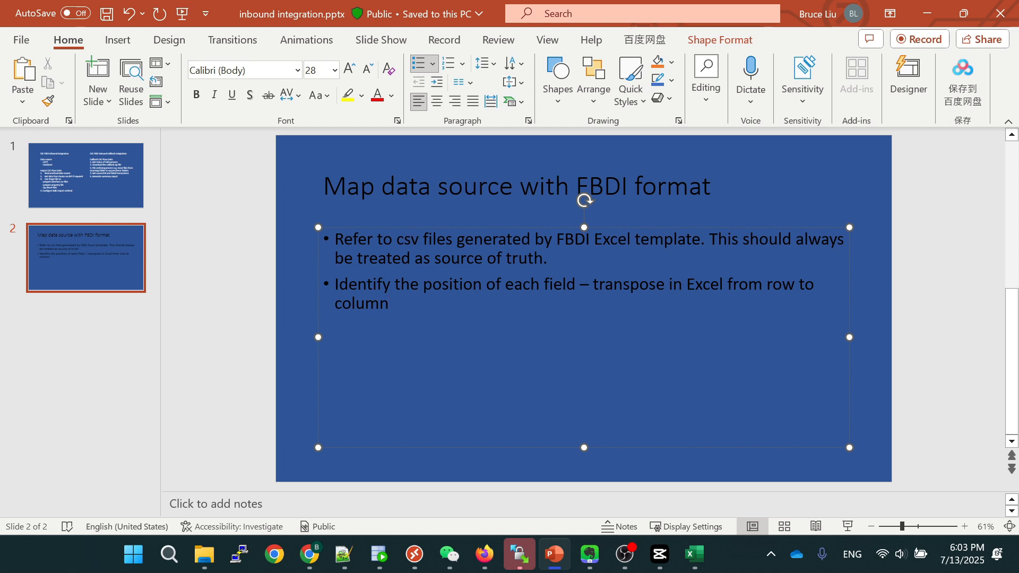
pyautogui.press('F5')
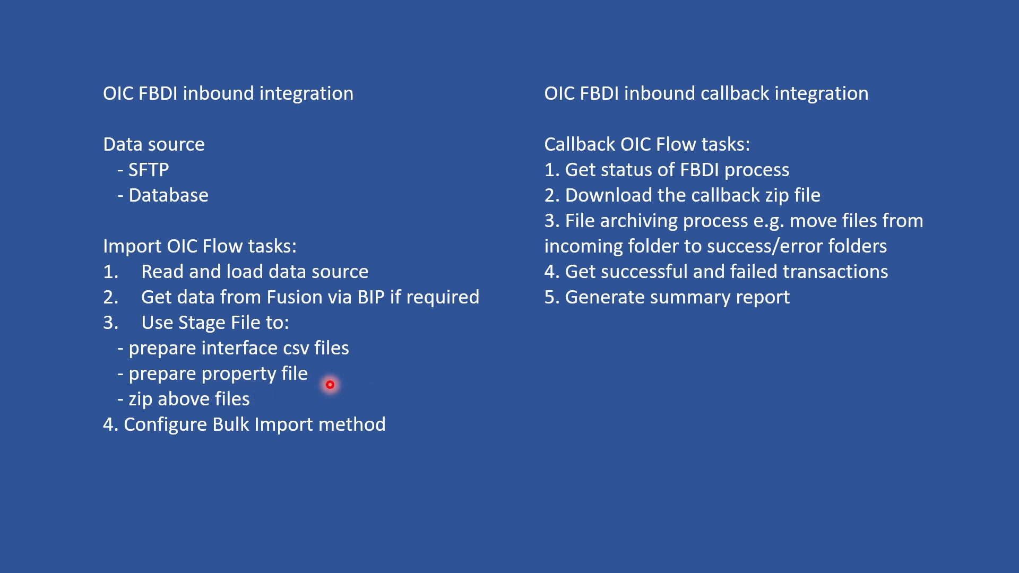
pyautogui.press('Right')
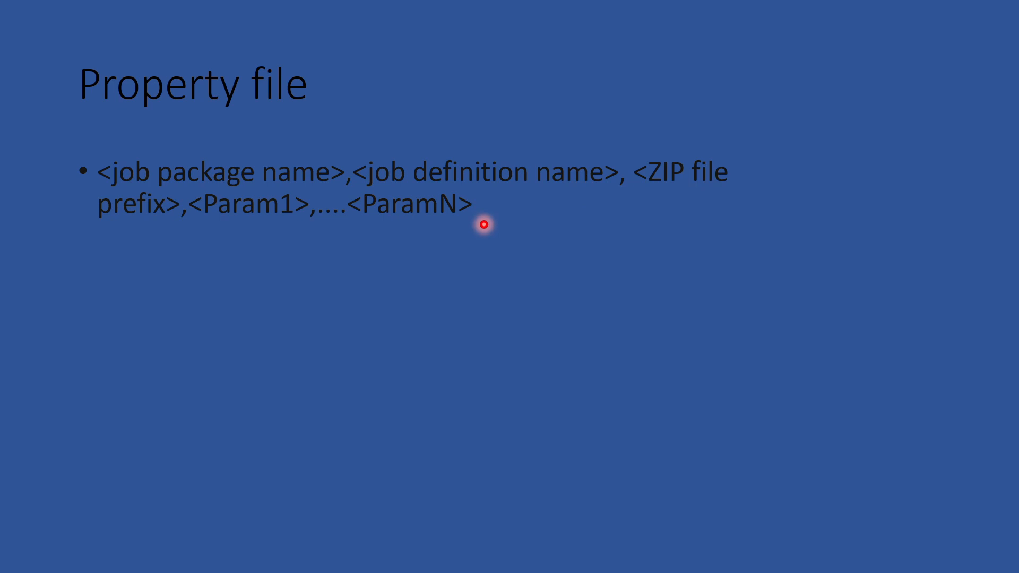
pyautogui.press('Escape')
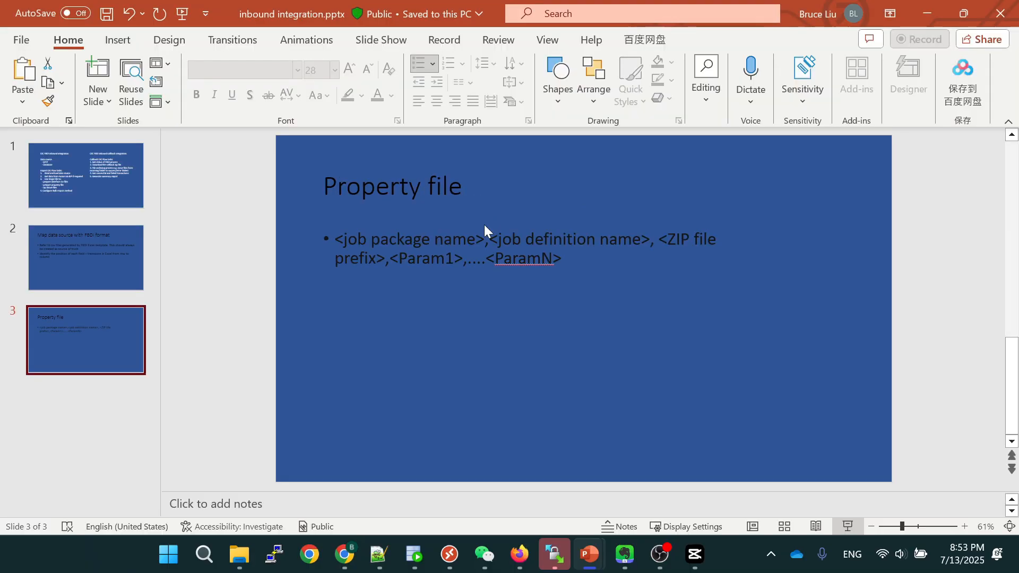
# Open property.csv from the OIC folder in Notepad++.
pyautogui.moveTo(242, 558)
pyautogui.click(419, 504)
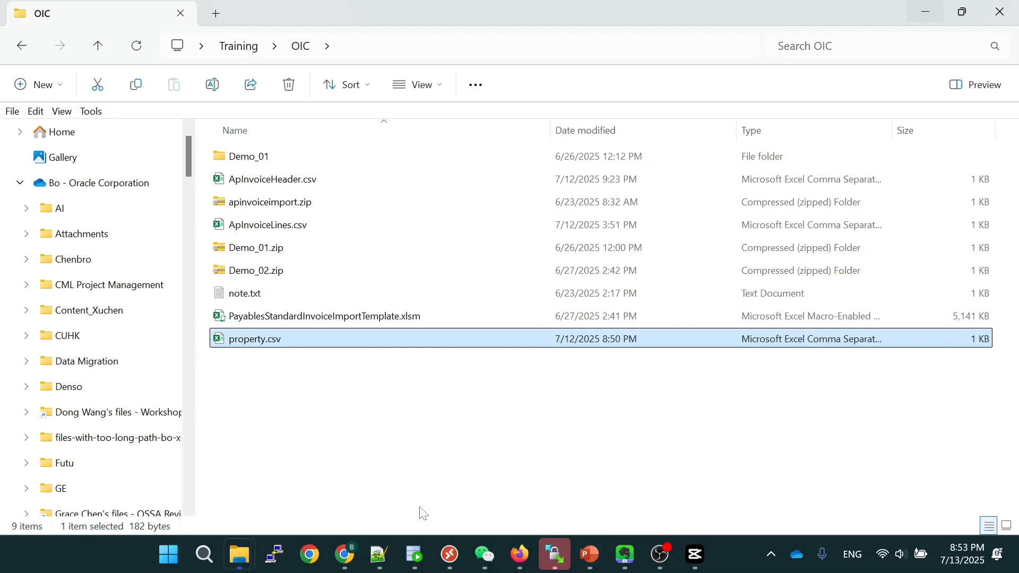
pyautogui.rightClick(325, 346)
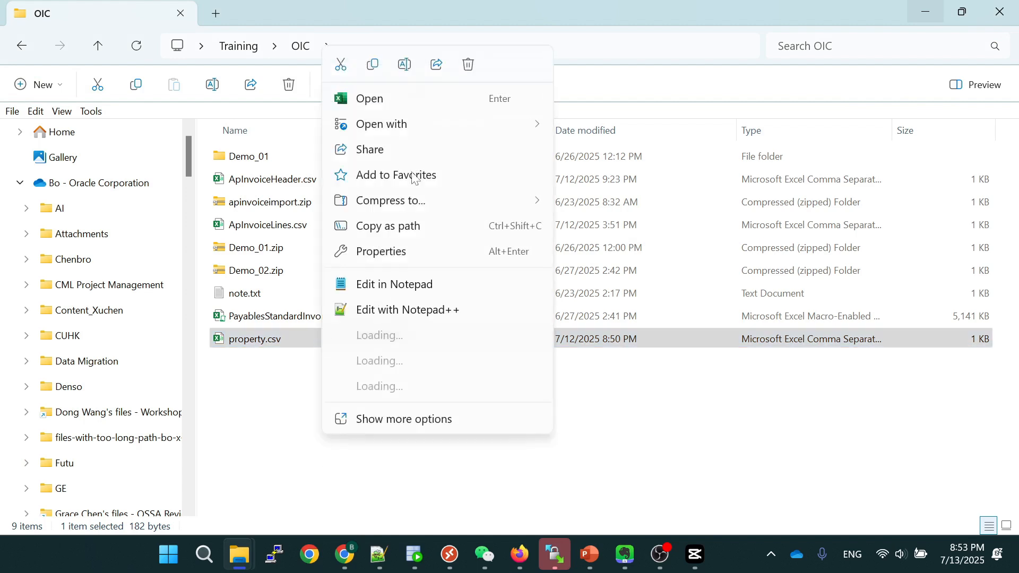
pyautogui.moveTo(425, 133)
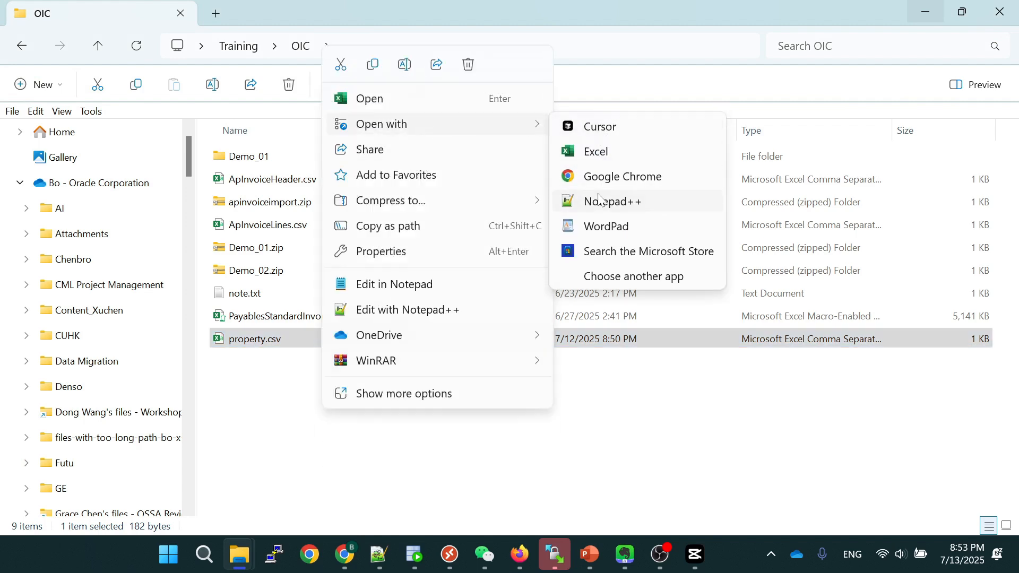
pyautogui.click(605, 200)
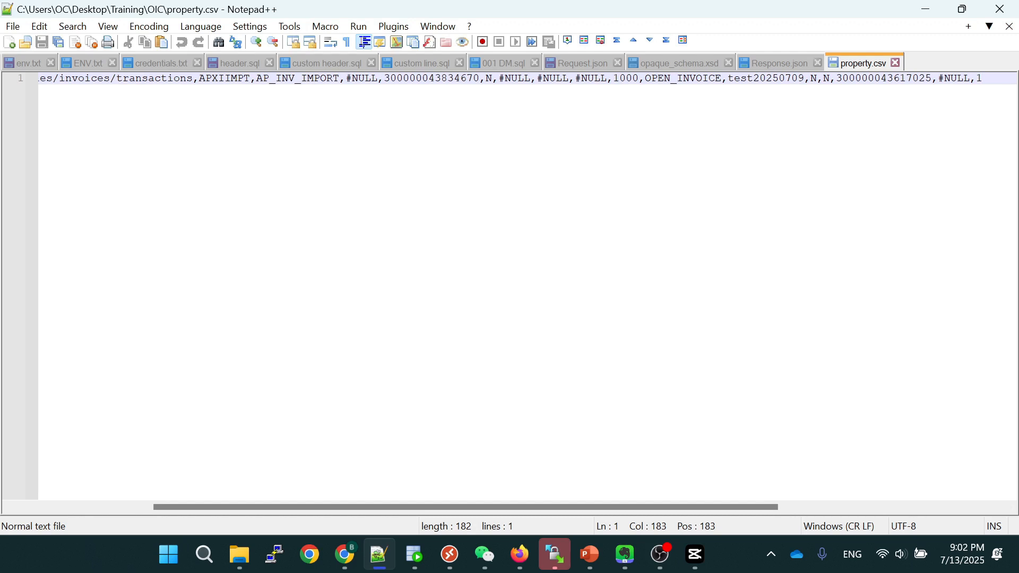
# Examine the job path, APXIIMPT, AP_INV_IMPORT and the trailing parameter values in property.csv.
pyautogui.moveTo(238, 507); pyautogui.dragTo(119, 507)
pyautogui.moveTo(382, 78); pyautogui.dragTo(172, 78)
pyautogui.doubleClick(414, 78)
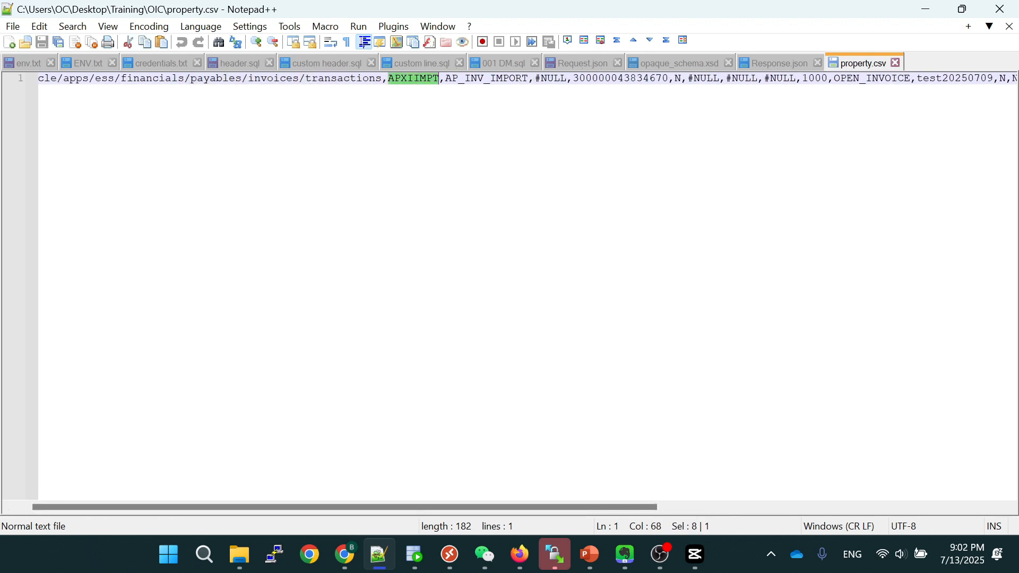
pyautogui.doubleClick(486, 78)
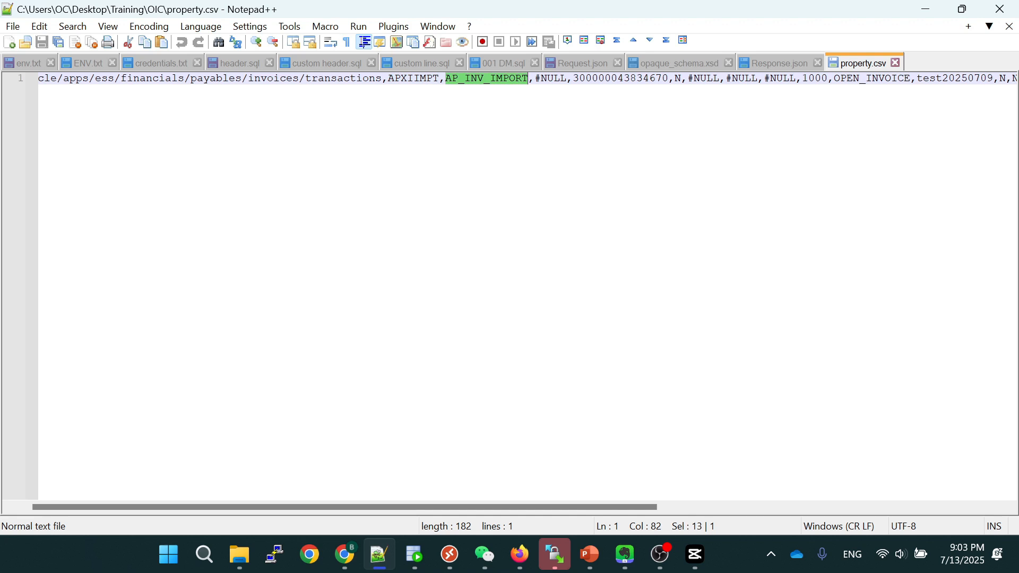
pyautogui.moveTo(517, 508); pyautogui.dragTo(679, 508)
pyautogui.click(531, 345)
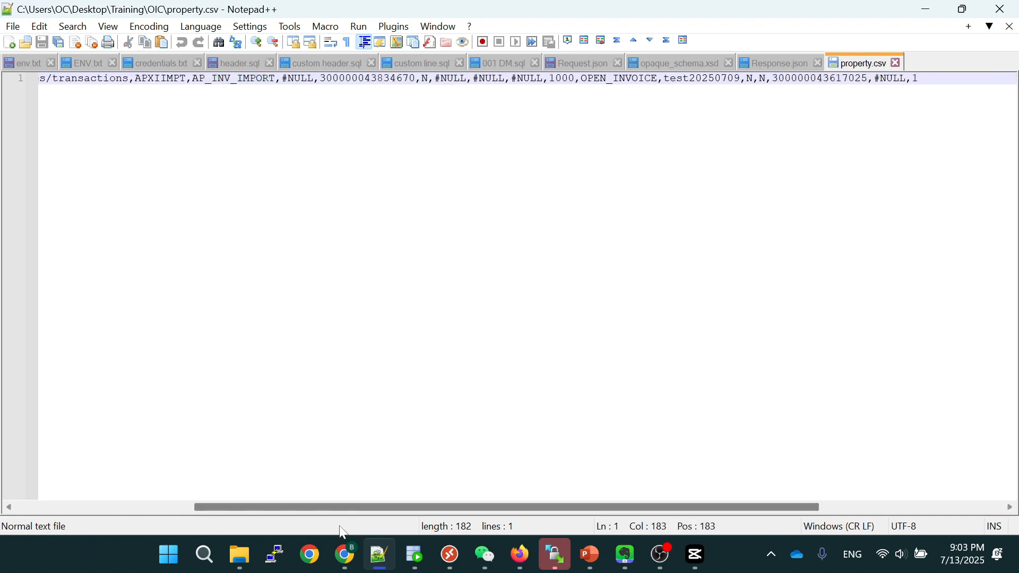
# Switch to Monitor Processes in Chrome, check the parameters of Import Payables Invoices process 5881231, and return to property.csv in Notepad++.
pyautogui.click(345, 555)
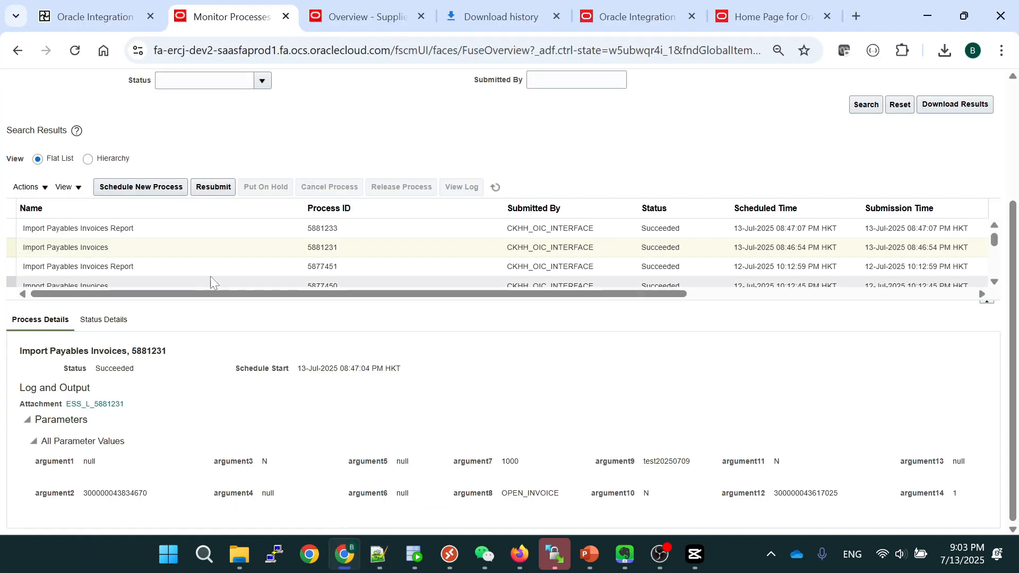
pyautogui.click(148, 246)
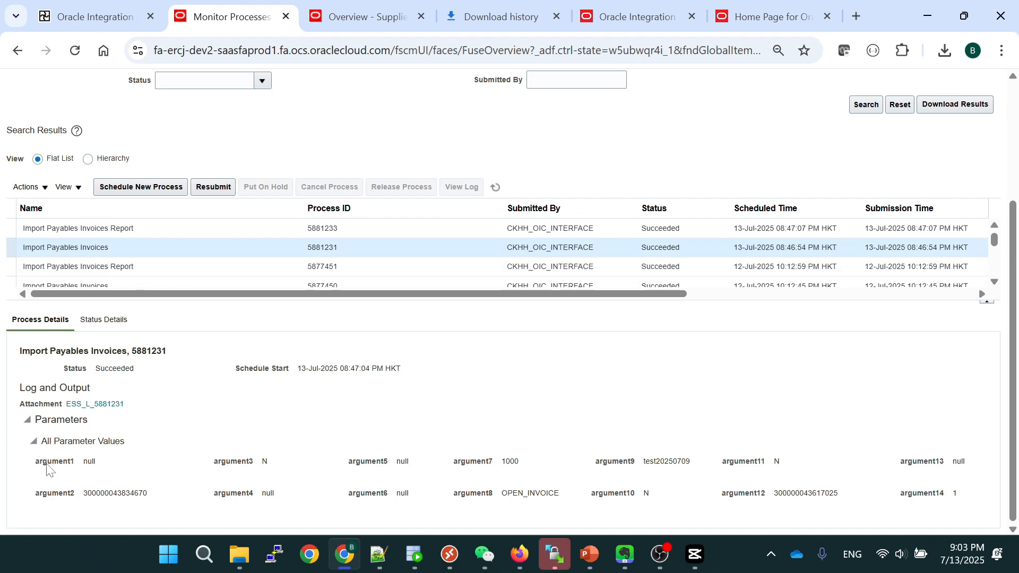
pyautogui.click(370, 564)
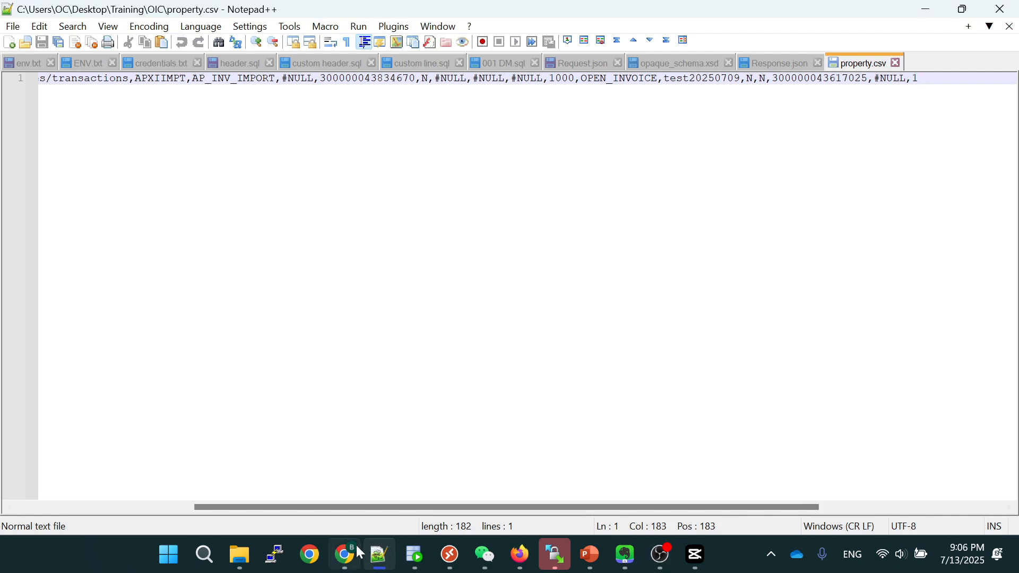
# Switch to BL_AP_INV in Chrome and view the PropertyFile stage file action's settings through to its format definition.
pyautogui.click(345, 554)
pyautogui.moveTo(521, 396); pyautogui.dragTo(481, 405)
pyautogui.scroll(1, 388, 371)
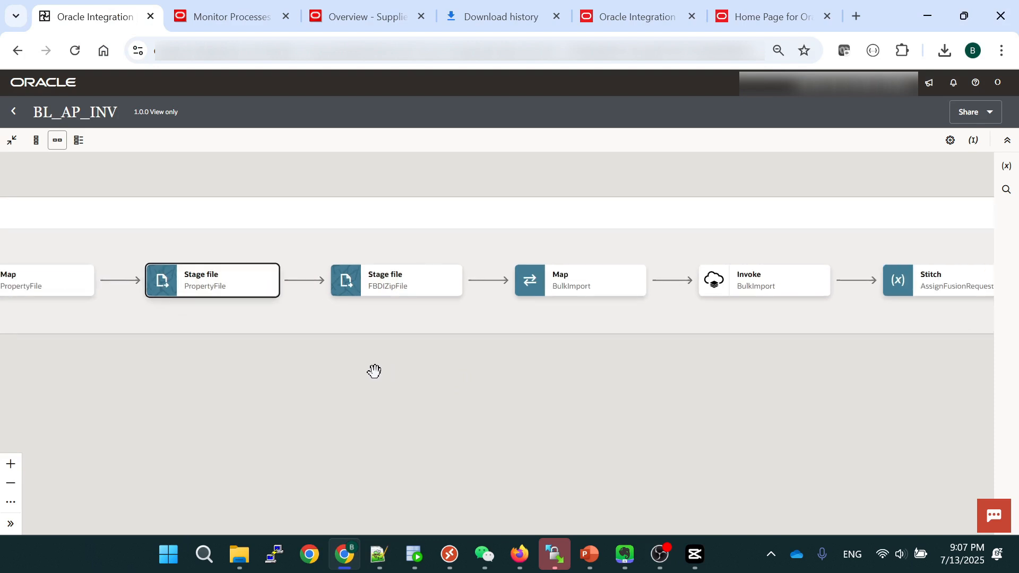
pyautogui.moveTo(405, 398); pyautogui.dragTo(523, 419)
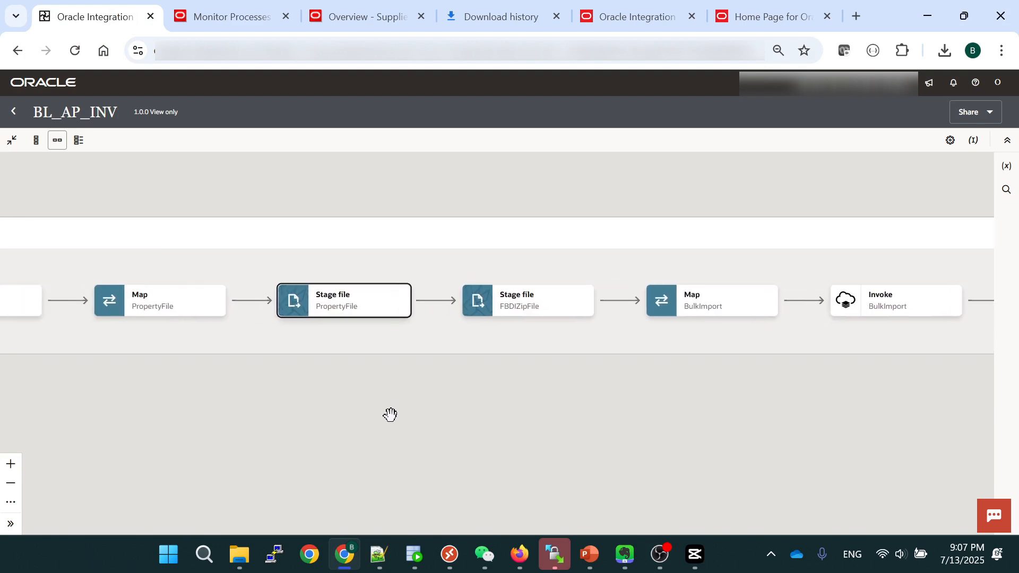
pyautogui.moveTo(389, 414); pyautogui.dragTo(457, 404)
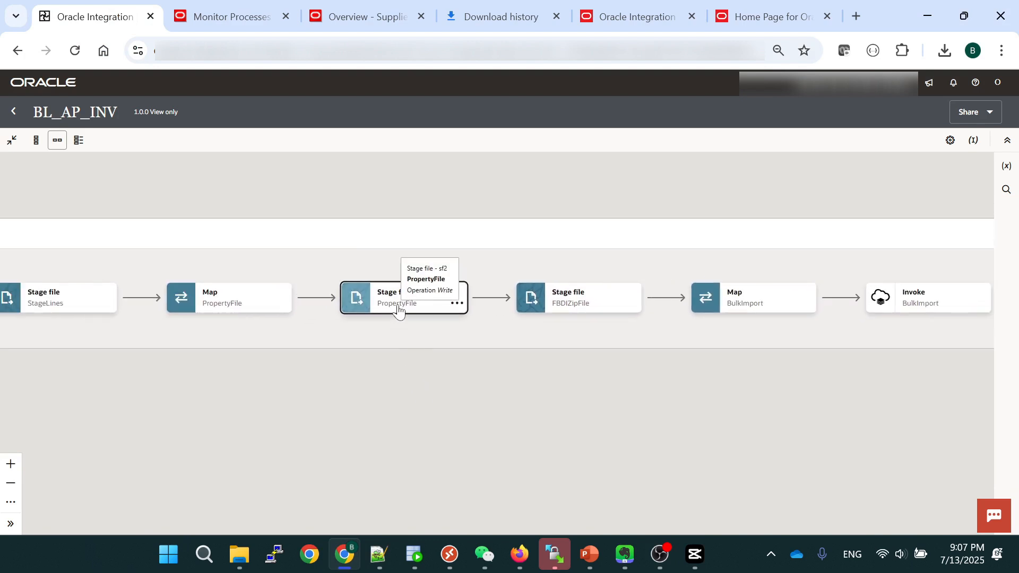
pyautogui.click(457, 305)
pyautogui.click(489, 329)
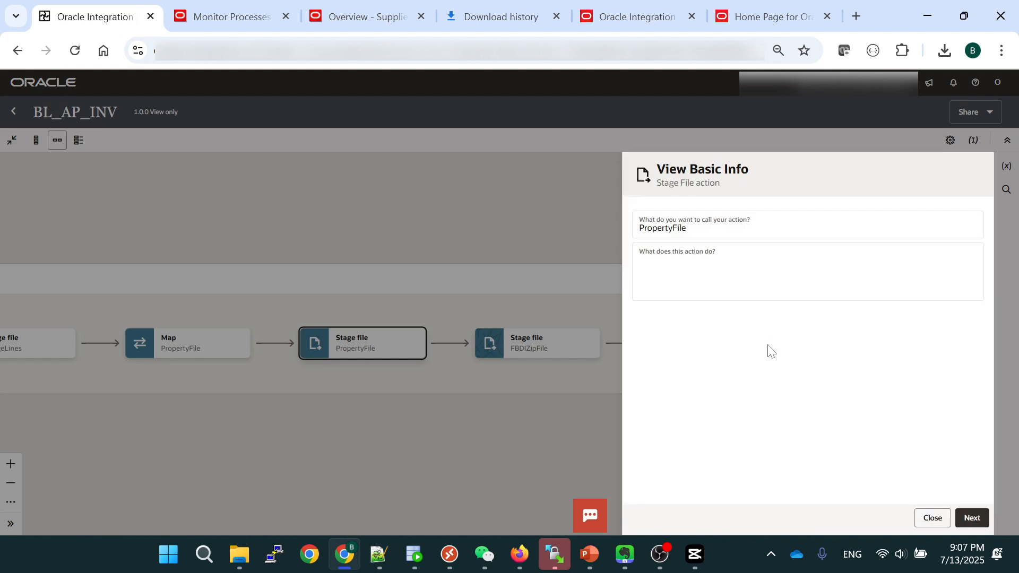
pyautogui.click(971, 518)
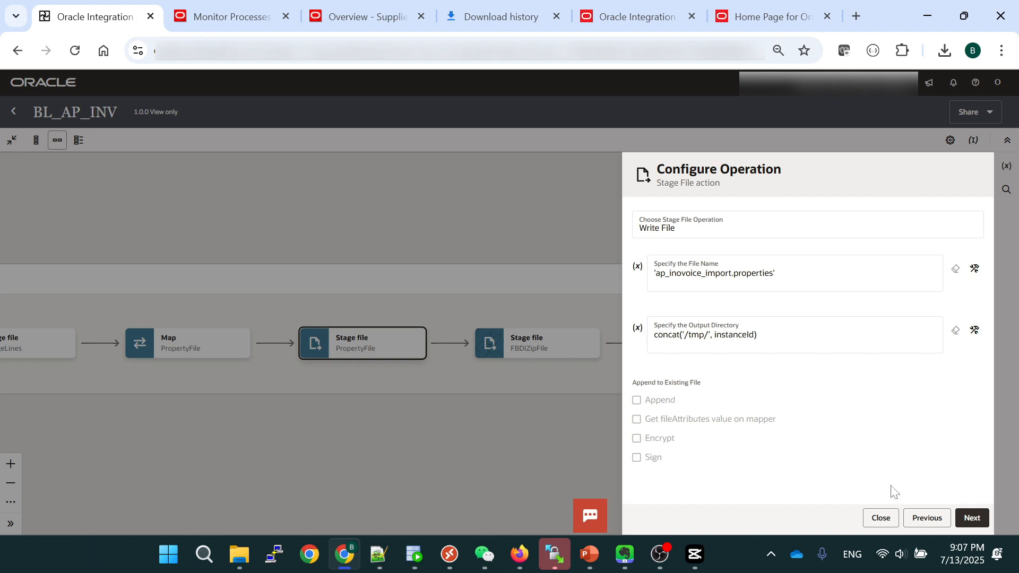
pyautogui.click(971, 518)
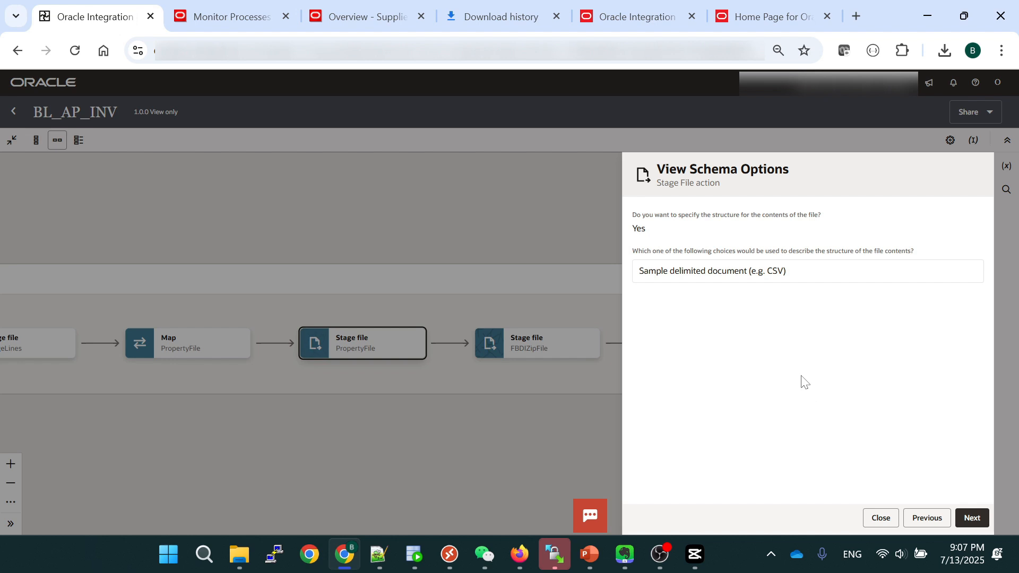
pyautogui.click(963, 518)
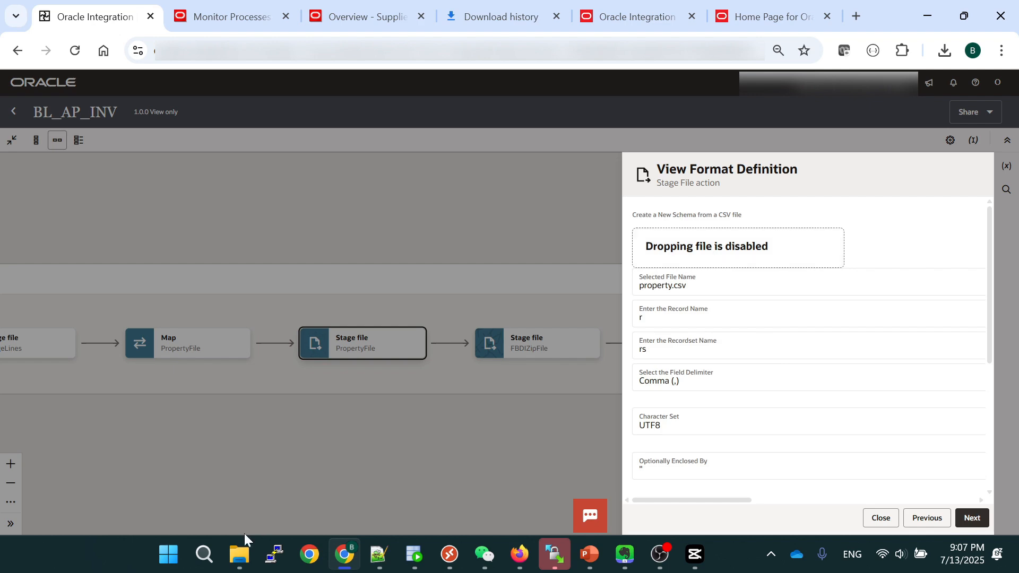
# Look at property.csv in the OIC folder and in Notepad++, minimize Notepad++, and return to the format definition in Chrome.
pyautogui.moveTo(242, 540)
pyautogui.click(431, 452)
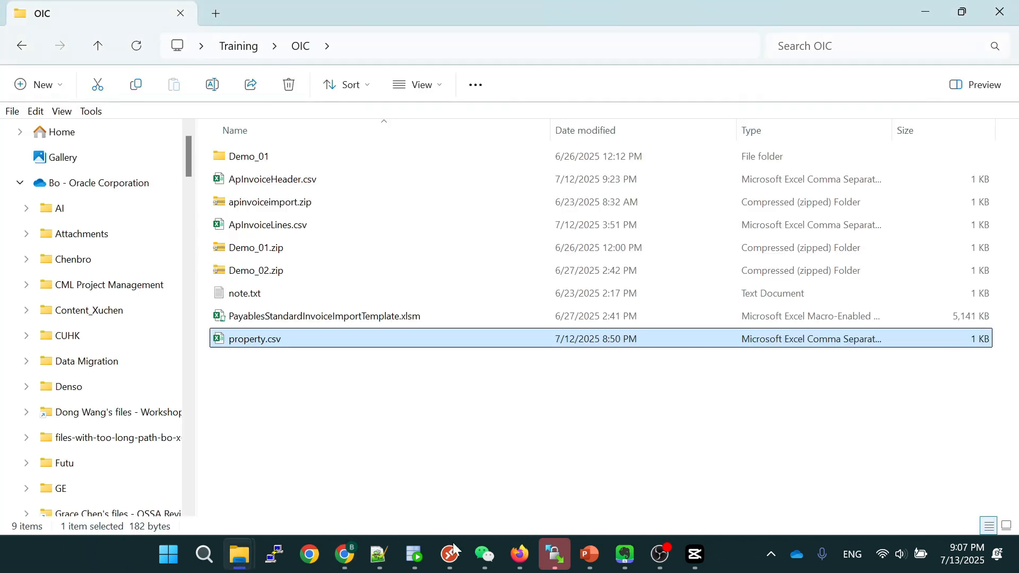
pyautogui.click(379, 554)
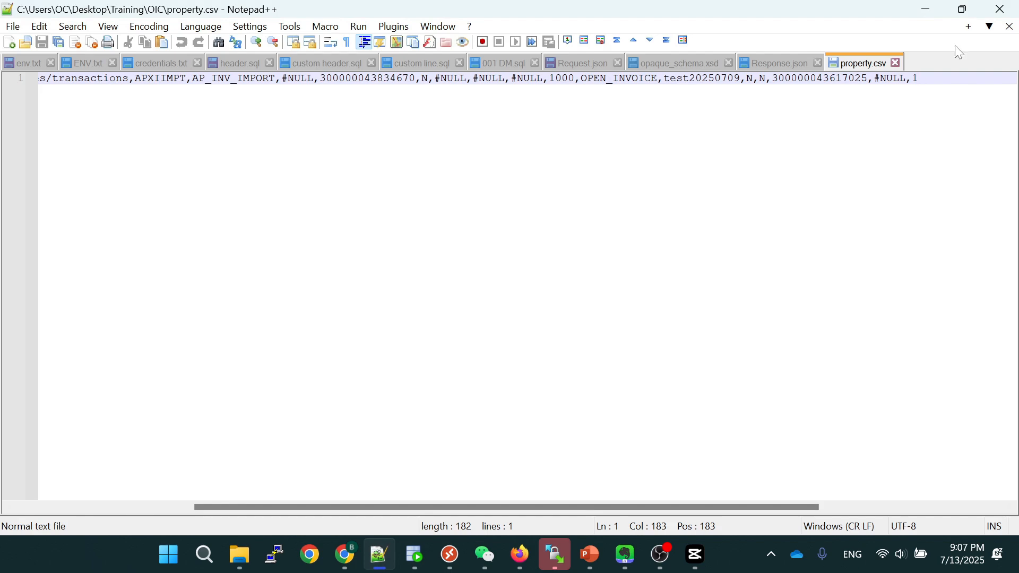
pyautogui.click(926, 9)
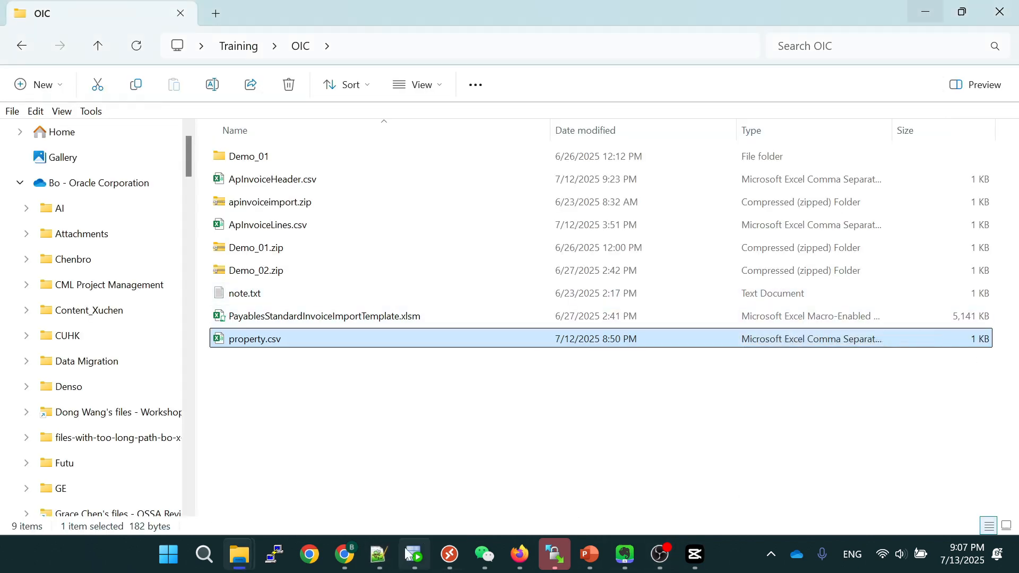
pyautogui.click(344, 554)
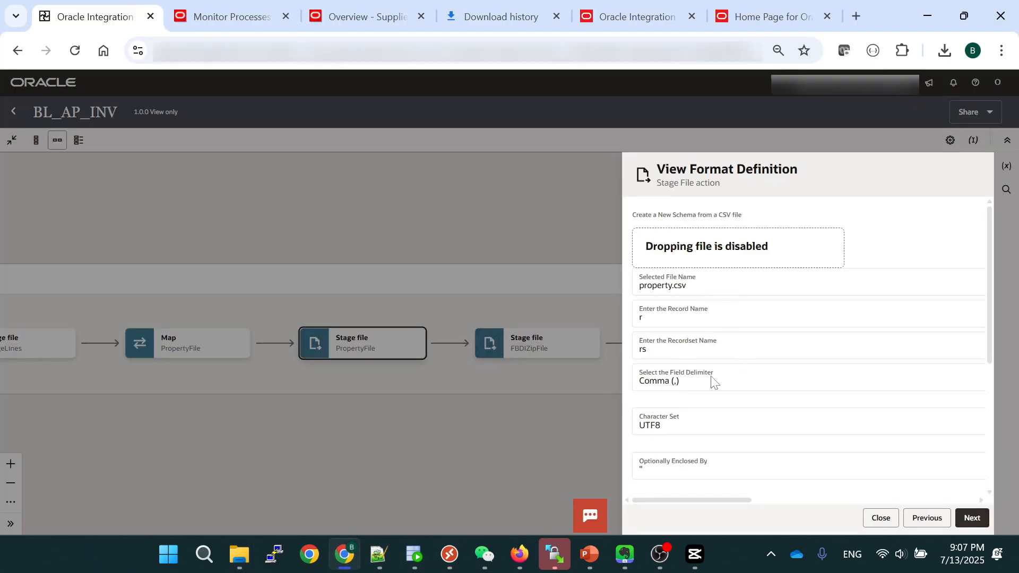
# Review the column definitions in the PropertyFile format definition and finish viewing the stage file action.
pyautogui.scroll(-3, 705, 382)
pyautogui.scroll(-2, 712, 353)
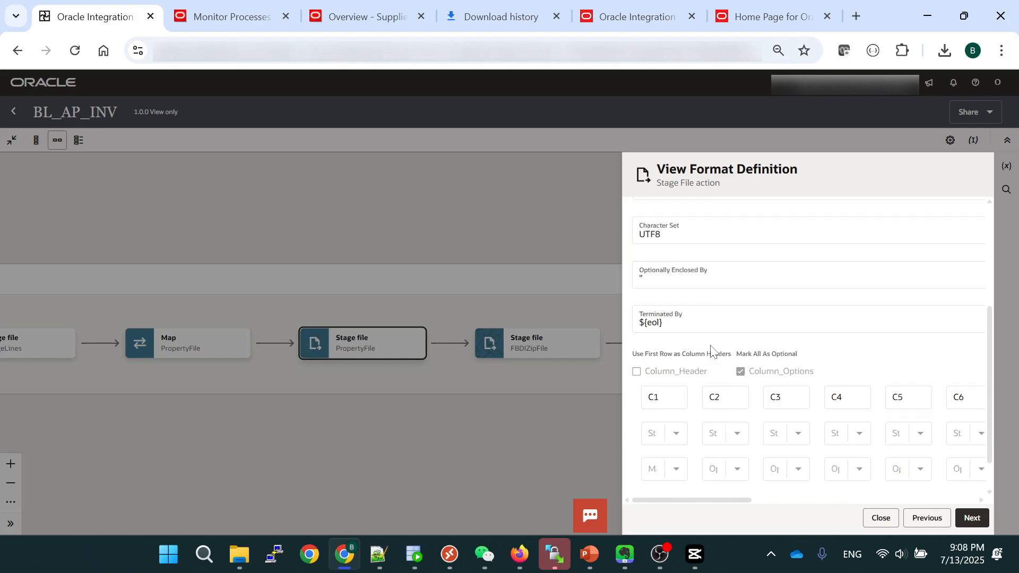
pyautogui.click(973, 518)
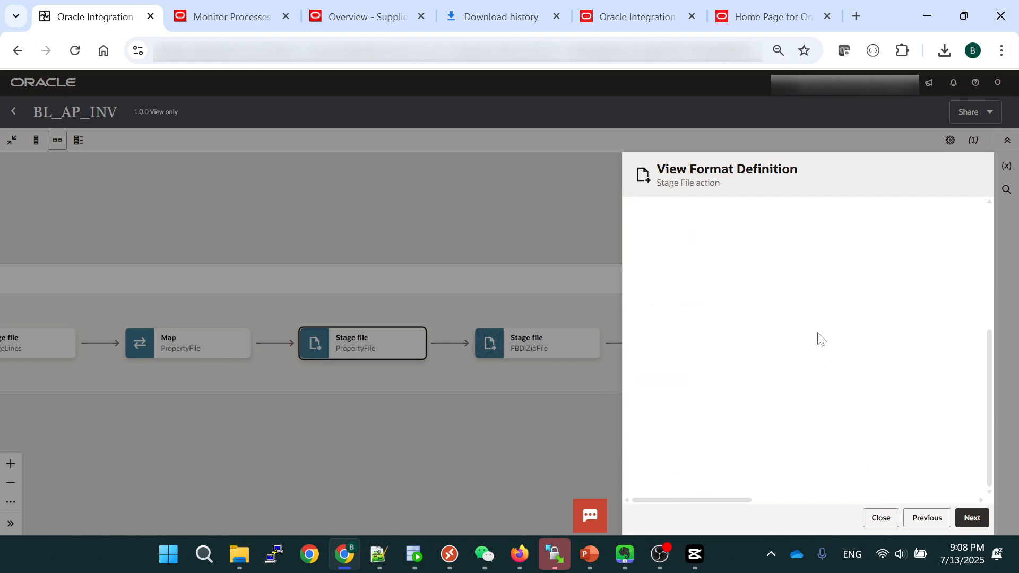
pyautogui.click(971, 518)
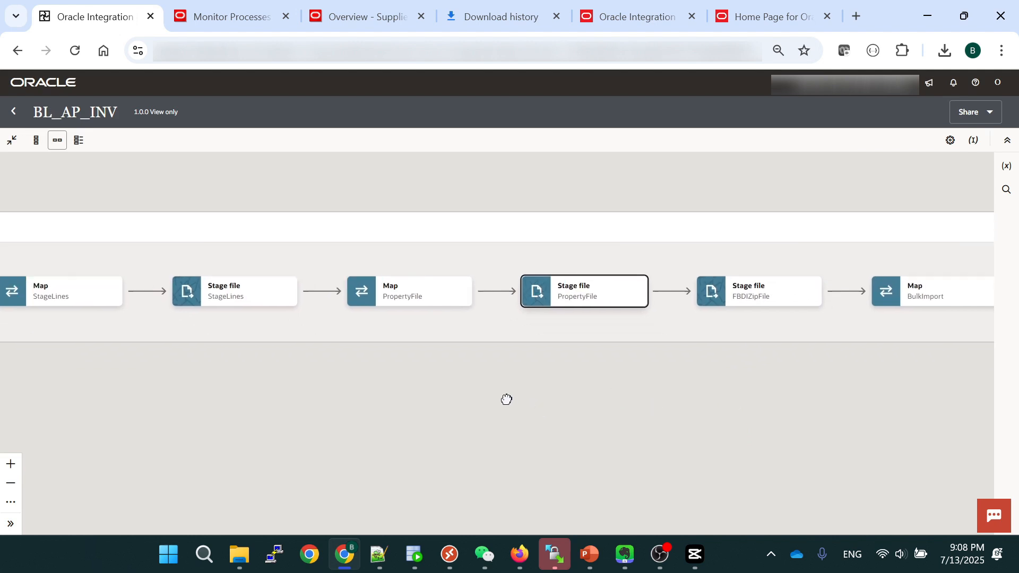
# View the Map to PropertyFile mapping and expand the Rs structure in its target.
pyautogui.click(464, 298)
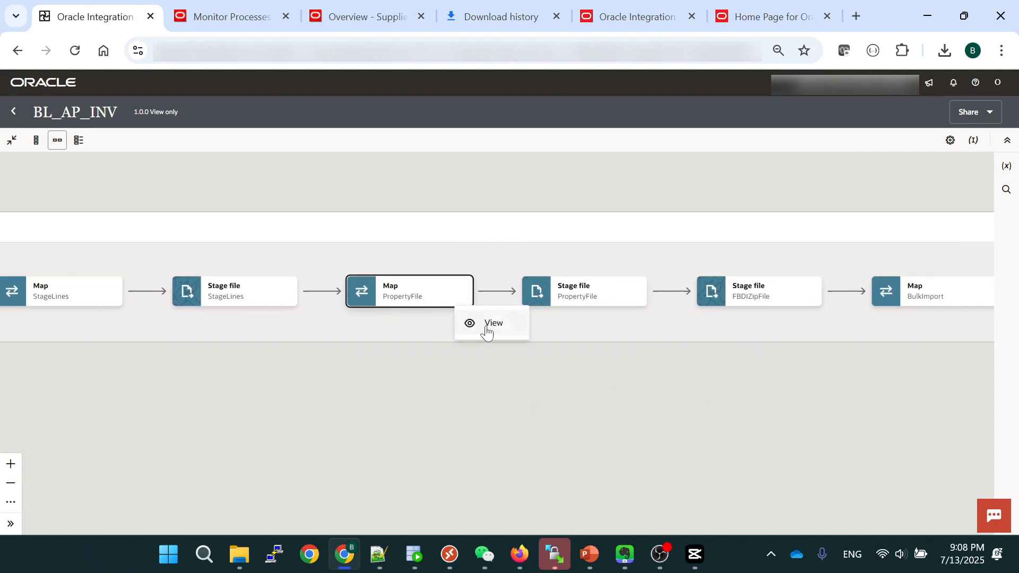
pyautogui.click(487, 325)
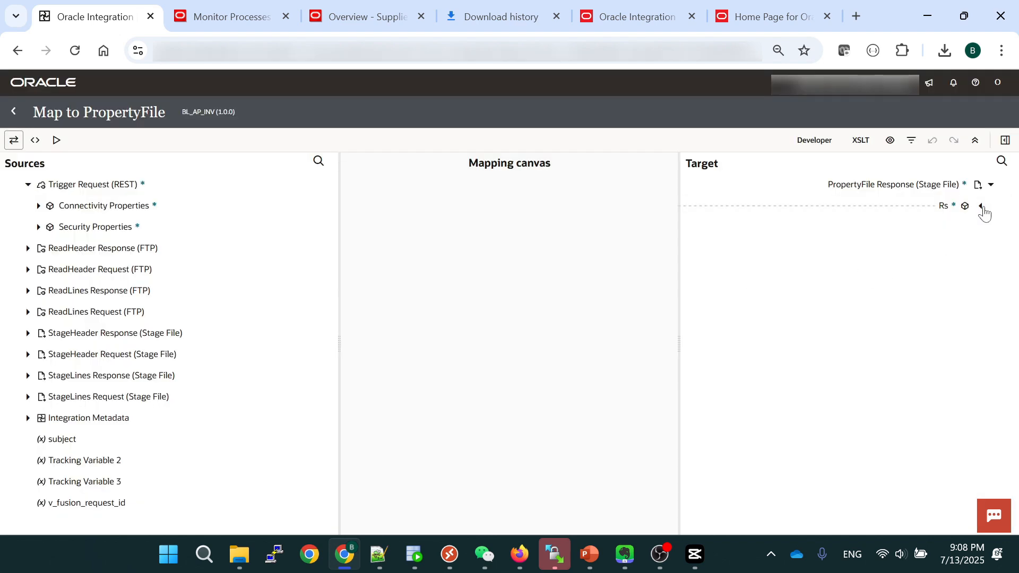
pyautogui.click(980, 206)
pyautogui.click(969, 227)
pyautogui.click(923, 248)
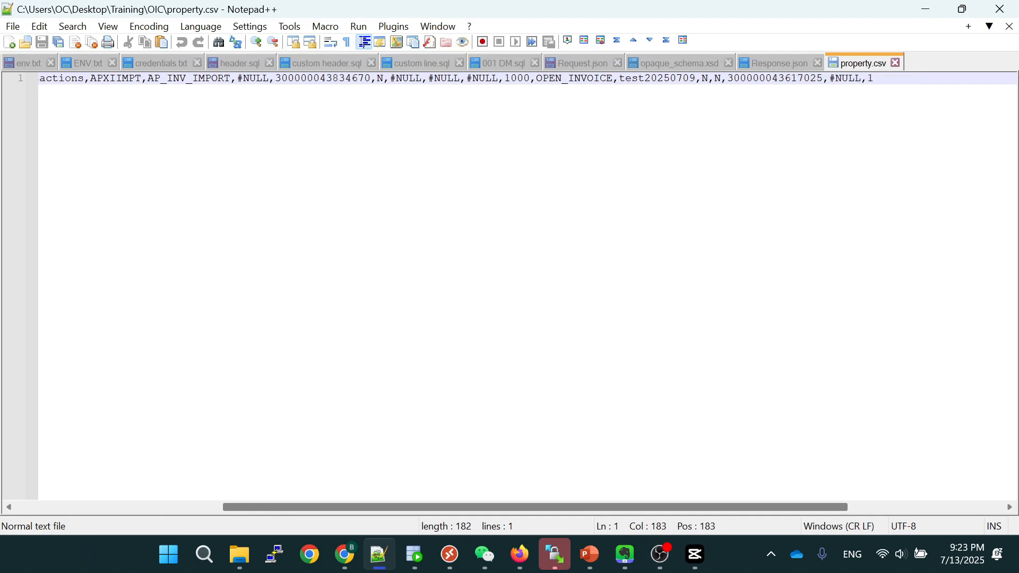
# Highlight the ID after the first #NULL and the ID before the last #NULL in property.csv.
pyautogui.doubleClick(323, 79)
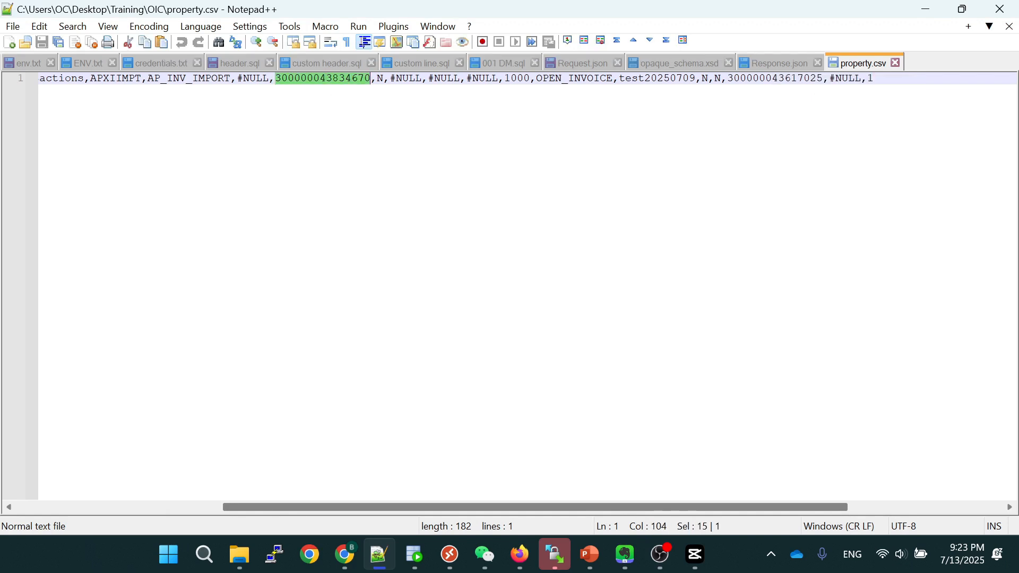
pyautogui.doubleClick(794, 80)
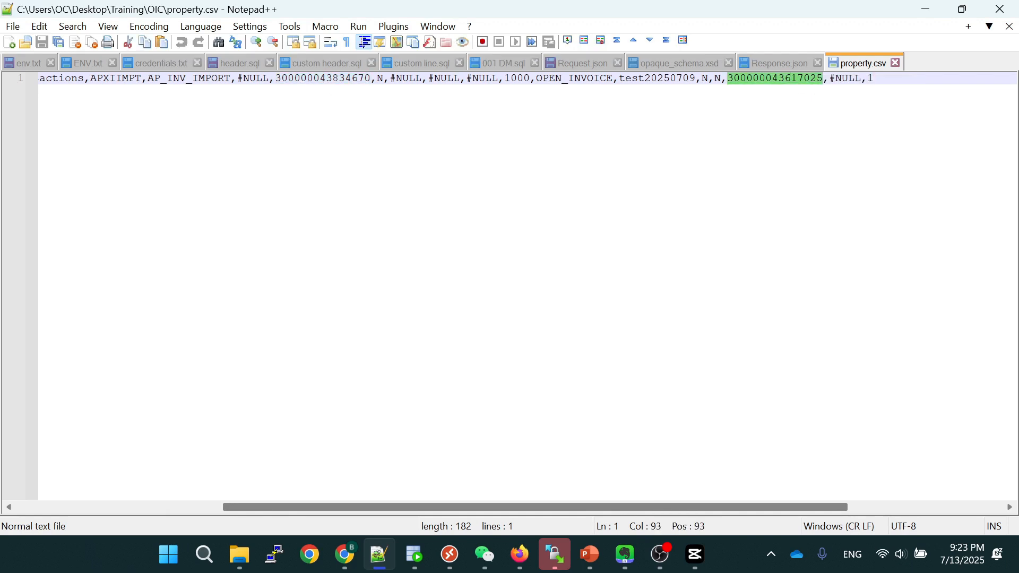
pyautogui.doubleClick(308, 79)
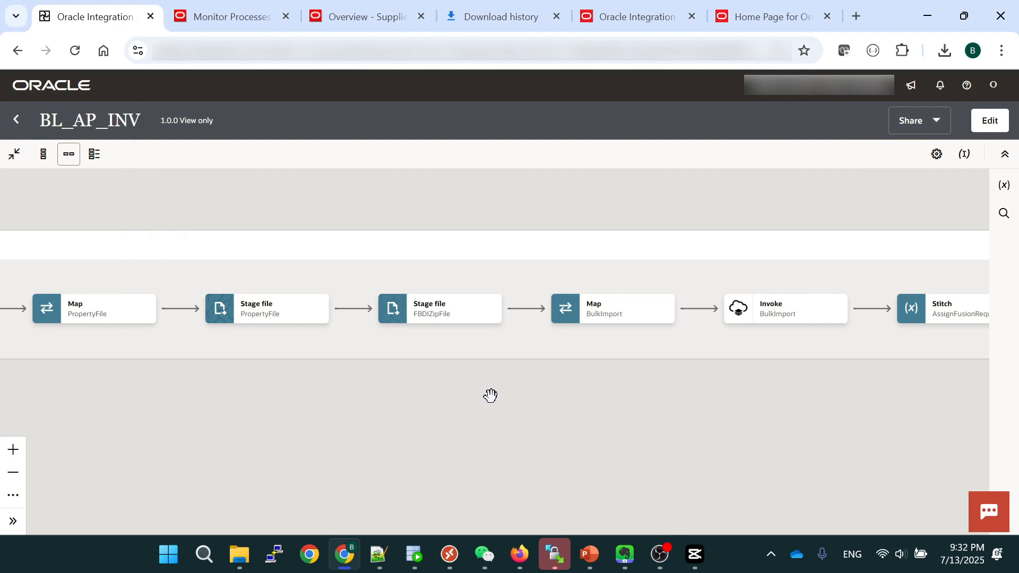
# Review the FBDIZipFile stage file action's zip operation, file name, directories and summary, and close its configuration.
pyautogui.scroll(2, 499, 396)
pyautogui.moveTo(499, 396); pyautogui.dragTo(461, 422)
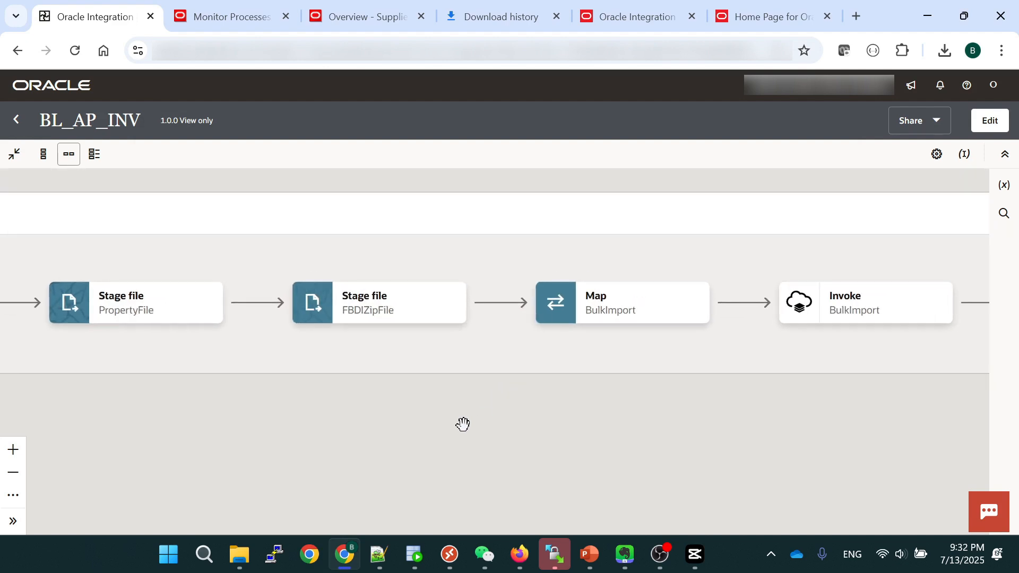
pyautogui.scroll(1, 462, 412)
pyautogui.click(460, 303)
pyautogui.click(475, 321)
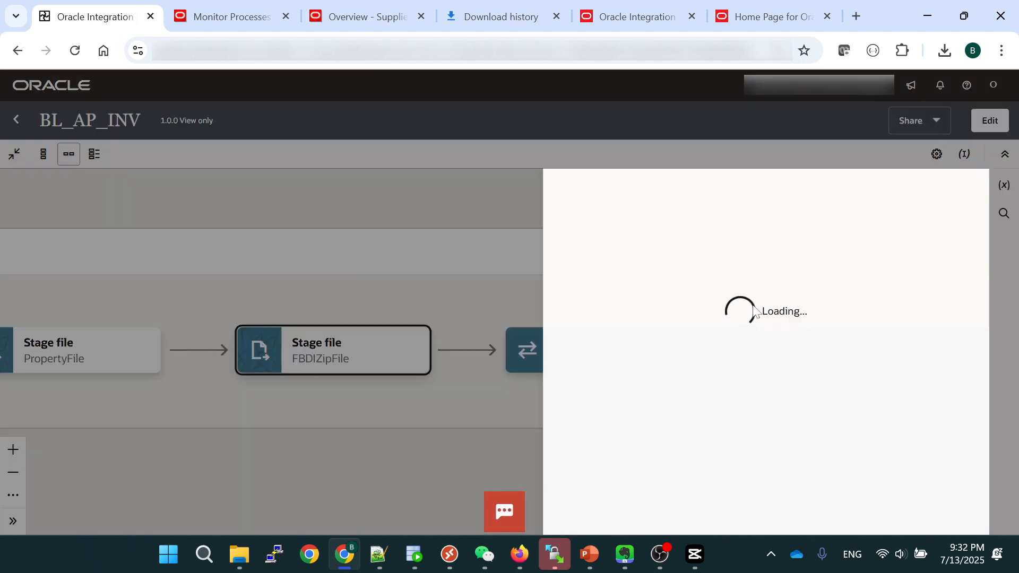
pyautogui.click(965, 516)
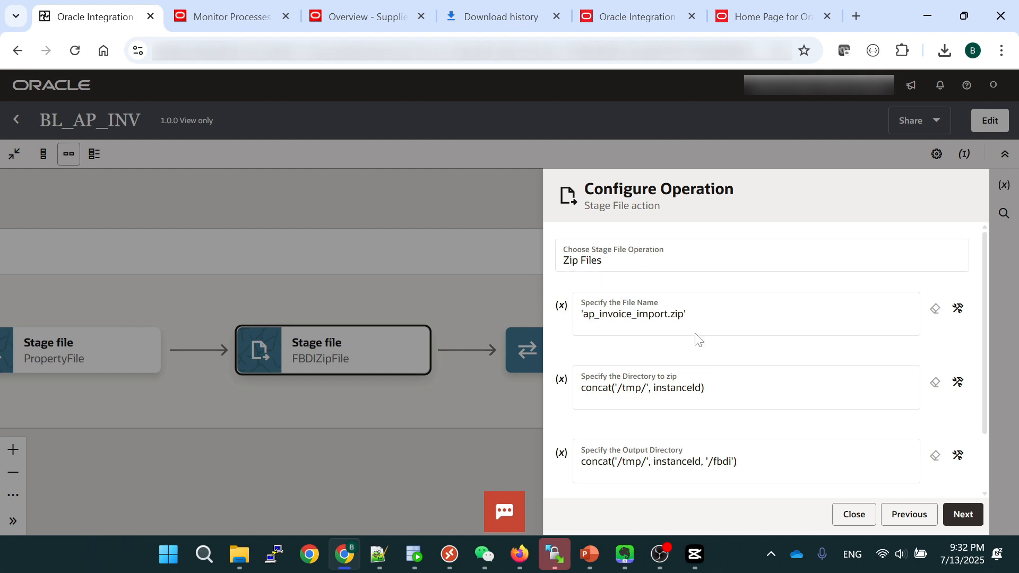
pyautogui.scroll(-2, 698, 344)
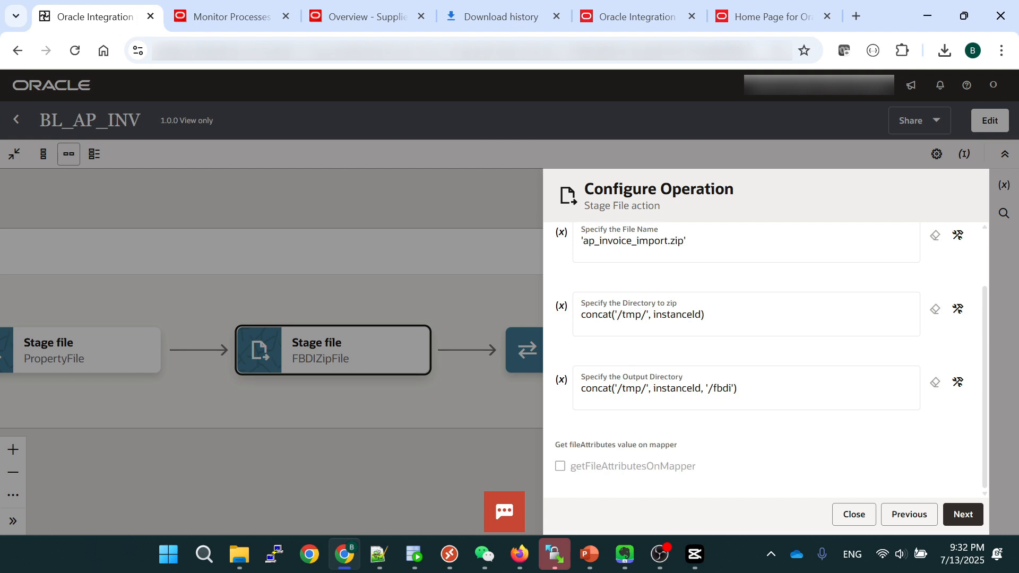
pyautogui.click(964, 514)
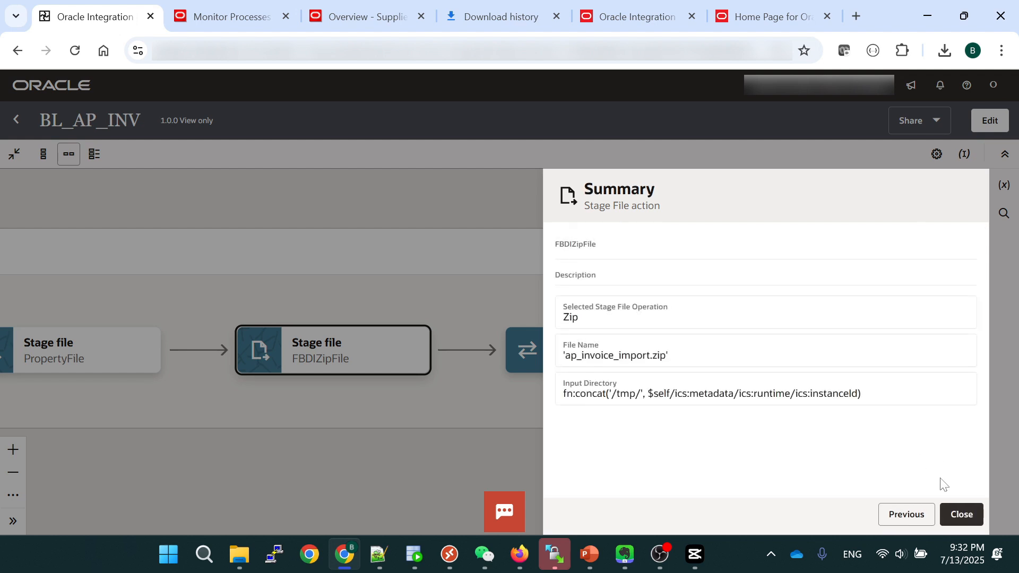
pyautogui.click(959, 516)
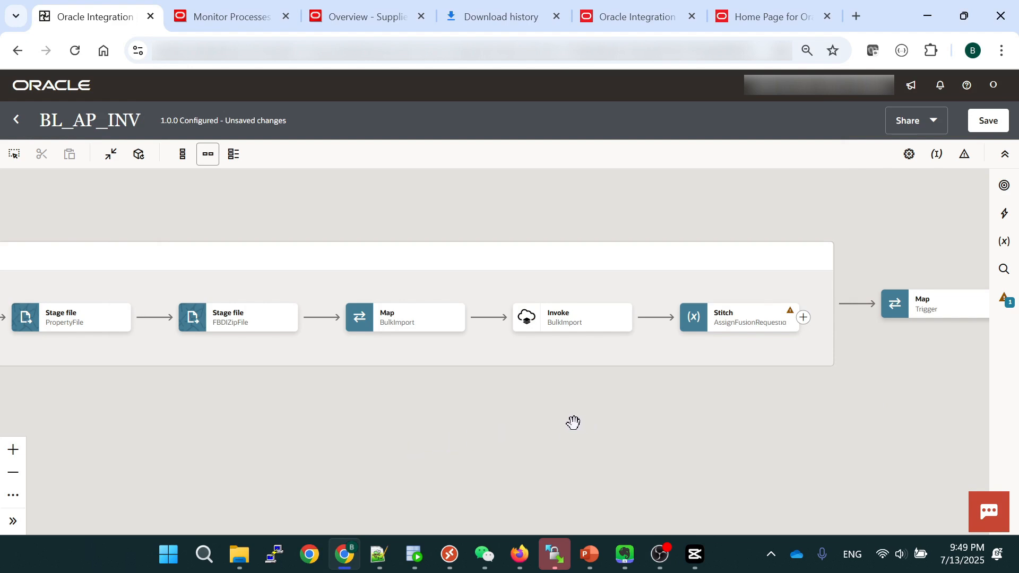
# Add an Oracle ERP Cloud invoke directly after the FBDIZipFile stage file action and name its endpoint BulkImport2.
pyautogui.moveTo(515, 420); pyautogui.dragTo(616, 427)
pyautogui.scroll(2, 538, 431)
pyautogui.moveTo(487, 428)
pyautogui.mouseDown()
pyautogui.moveTo(474, 456)
pyautogui.moveTo(488, 432)
pyautogui.mouseUp()
pyautogui.scroll(1, 472, 429)
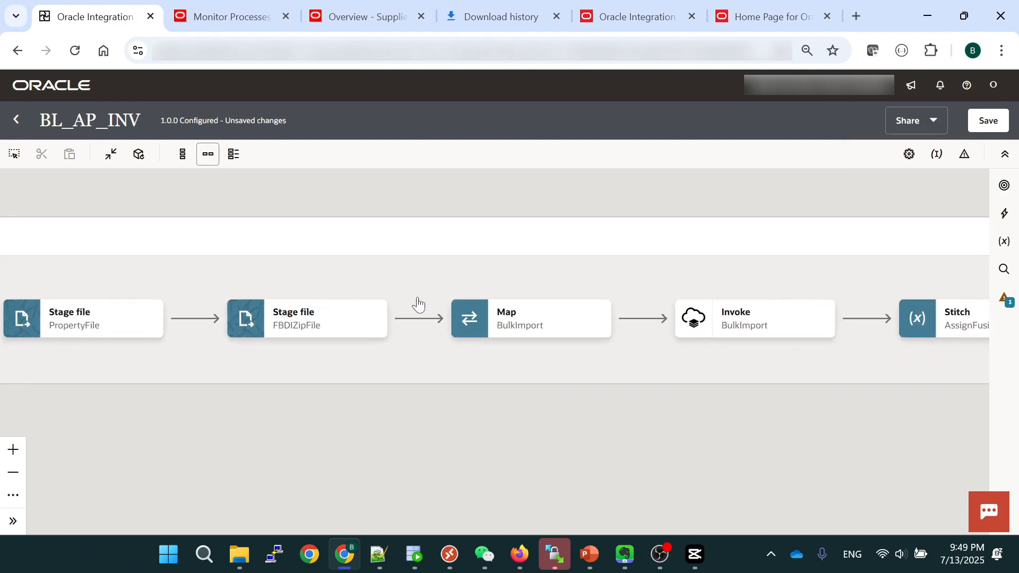
pyautogui.moveTo(415, 321)
pyautogui.click(418, 321)
pyautogui.click(505, 324)
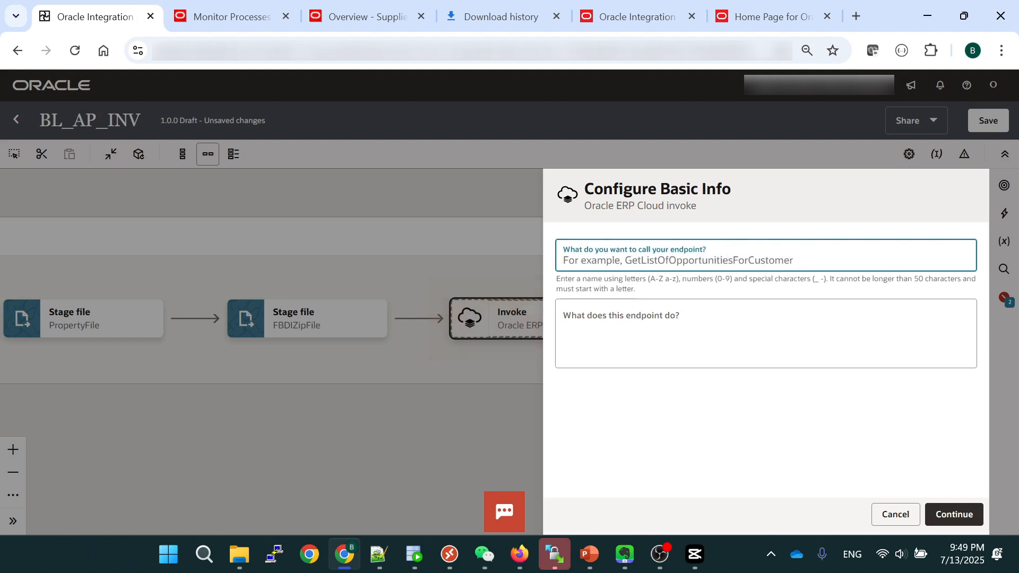
pyautogui.write('Bu')
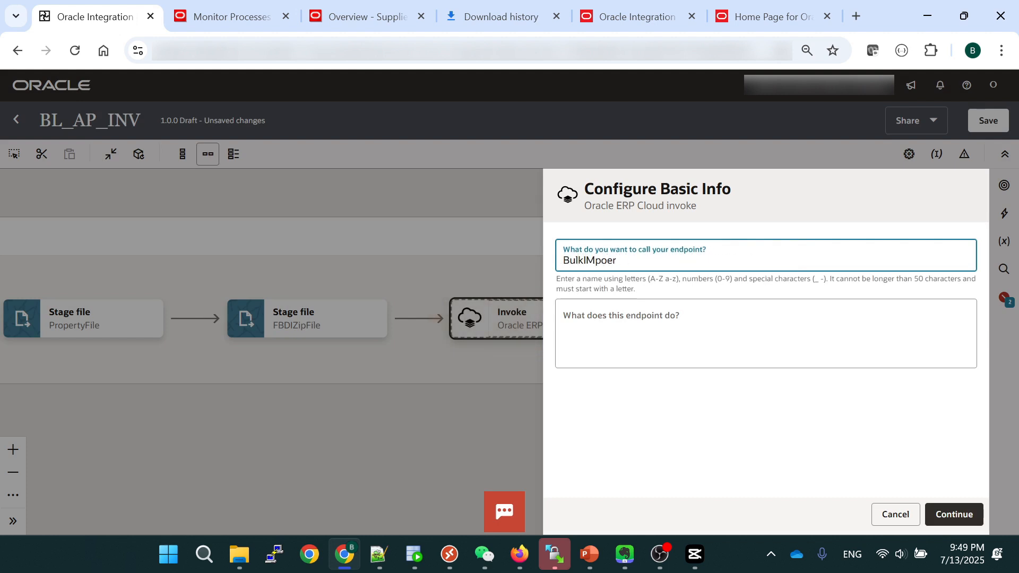
pyautogui.write('lkIMpoer')
pyautogui.press('BackSpace')
pyautogui.press('BackSpace')
pyautogui.press('BackSpace')
pyautogui.click(950, 513)
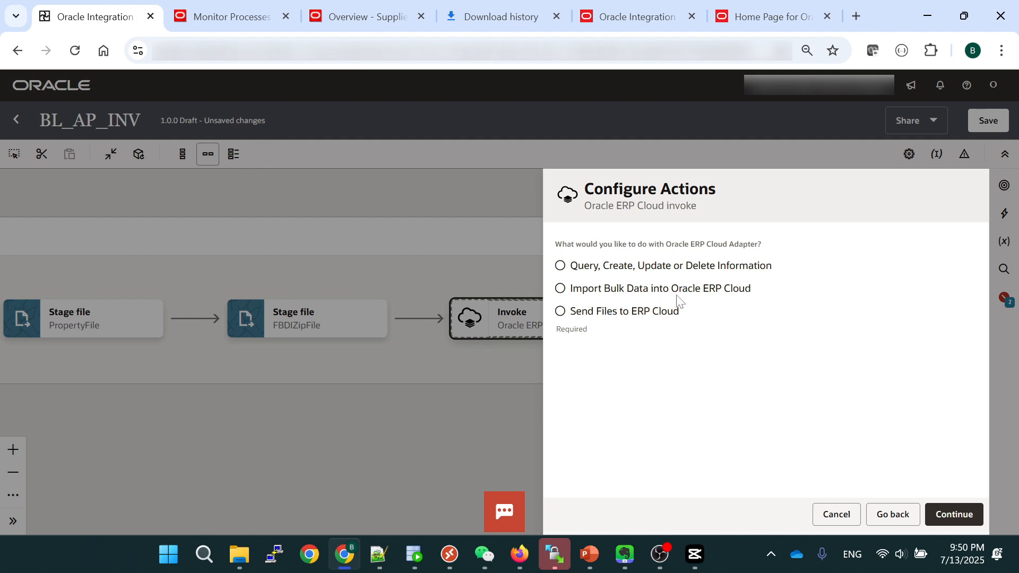
# Set the BulkImport2 invoke to import bulk data into Oracle ERP Cloud using the Import Payables Invoices process.
pyautogui.click(560, 288)
pyautogui.click(954, 514)
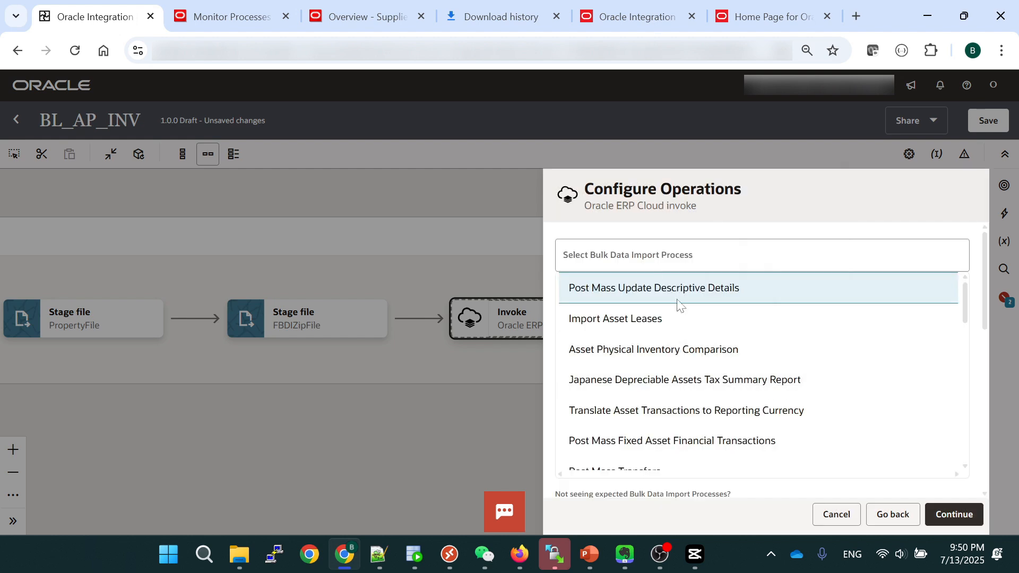
pyautogui.scroll(-3, 710, 403)
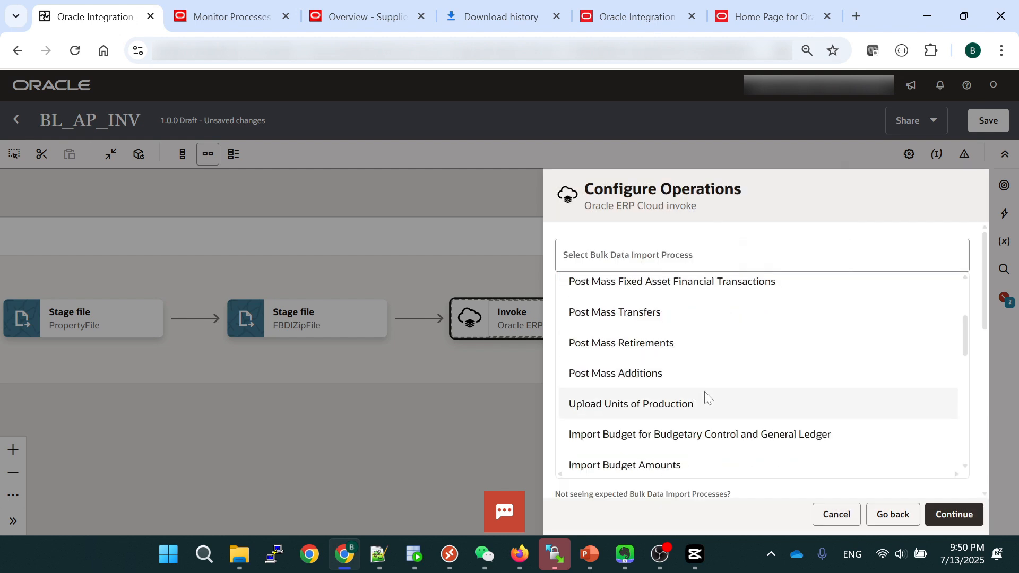
pyautogui.scroll(-3, 702, 395)
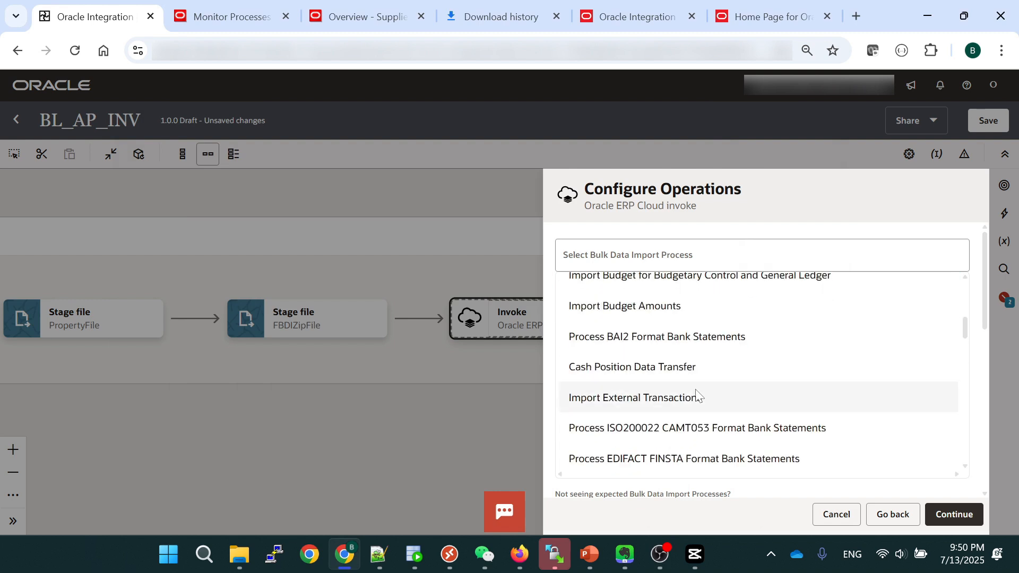
pyautogui.scroll(-6, 700, 395)
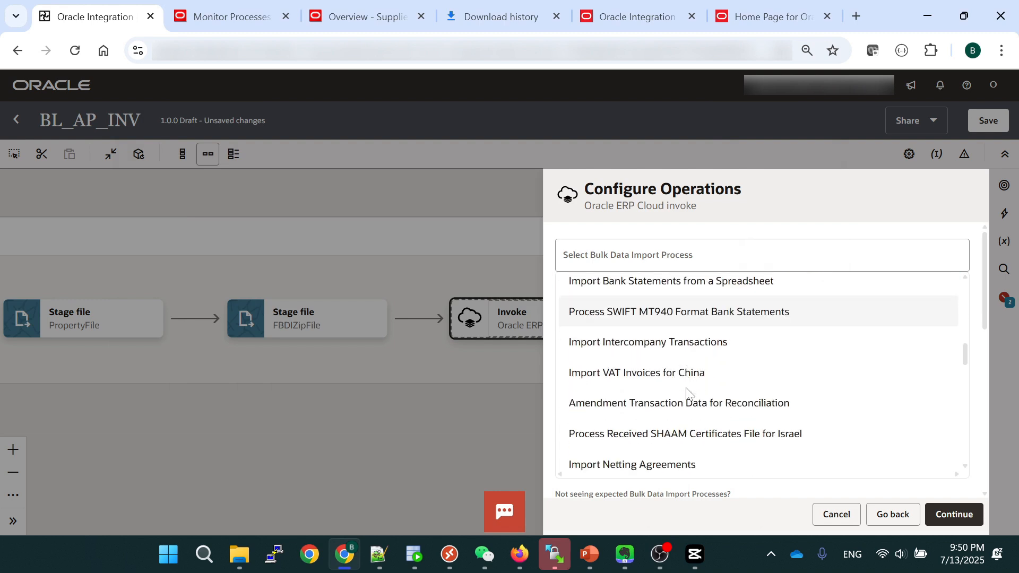
pyautogui.scroll(-8, 686, 393)
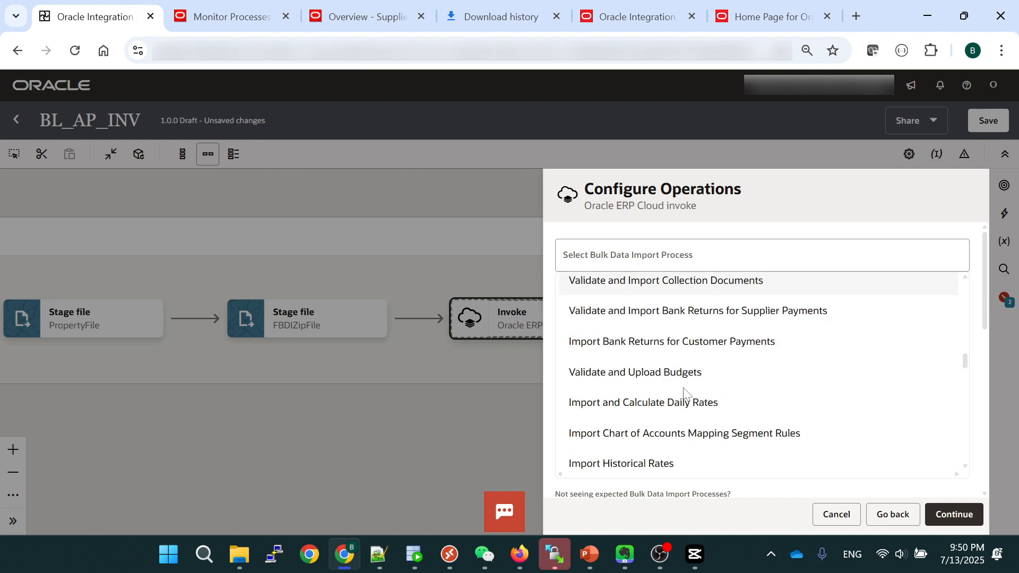
pyautogui.scroll(-4, 684, 393)
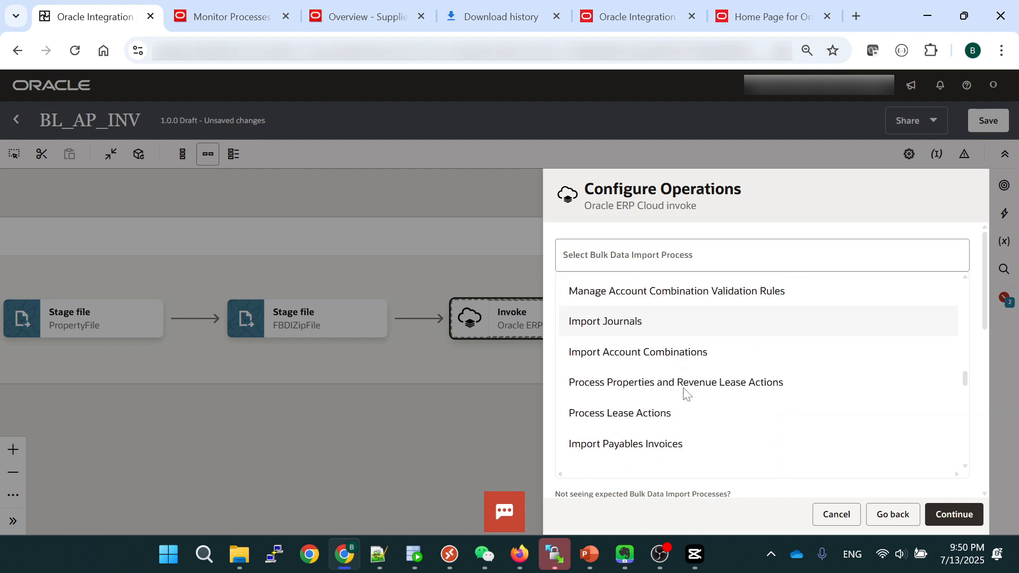
pyautogui.scroll(-2, 684, 392)
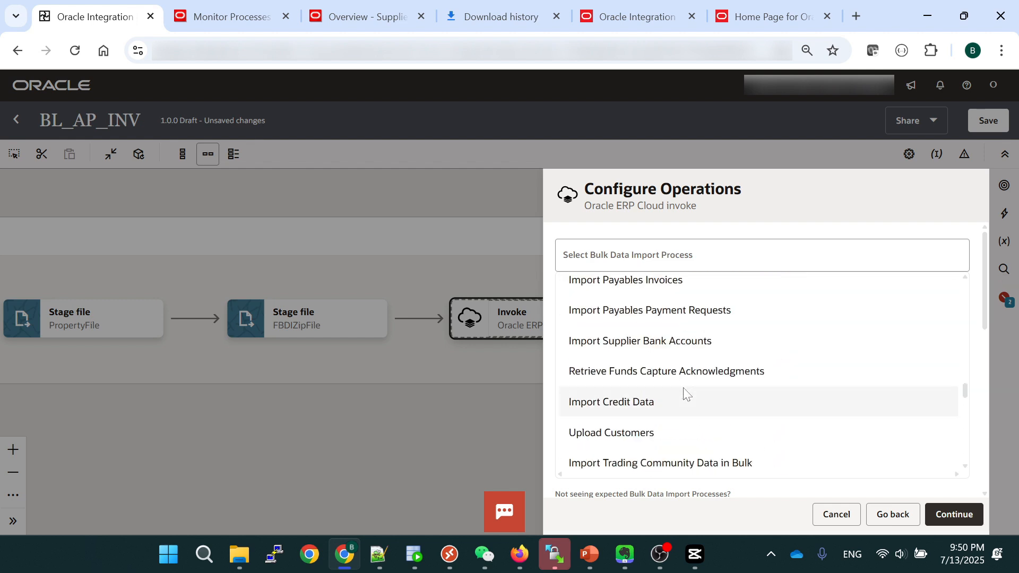
pyautogui.scroll(3, 648, 291)
pyautogui.click(691, 462)
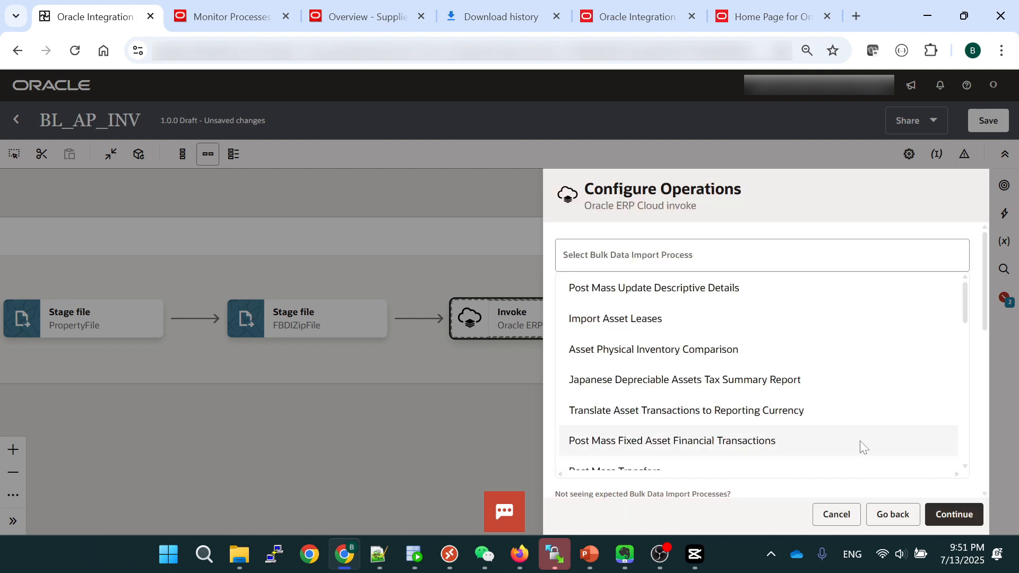
pyautogui.scroll(-3, 863, 447)
pyautogui.click(959, 514)
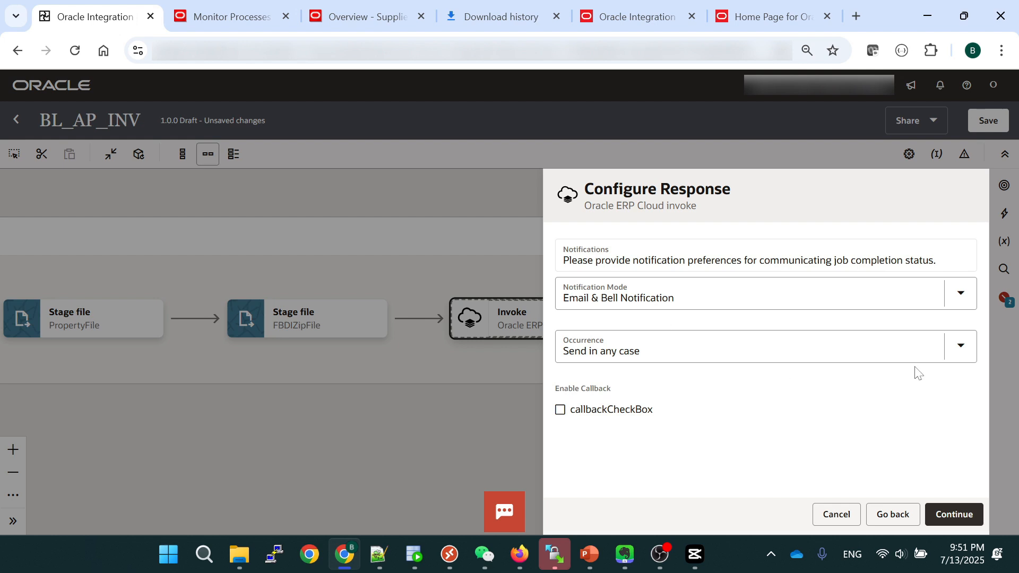
# Review the notification occurrence options, enable the callback for the BulkImport2 invoke and finish its configuration.
pyautogui.click(950, 352)
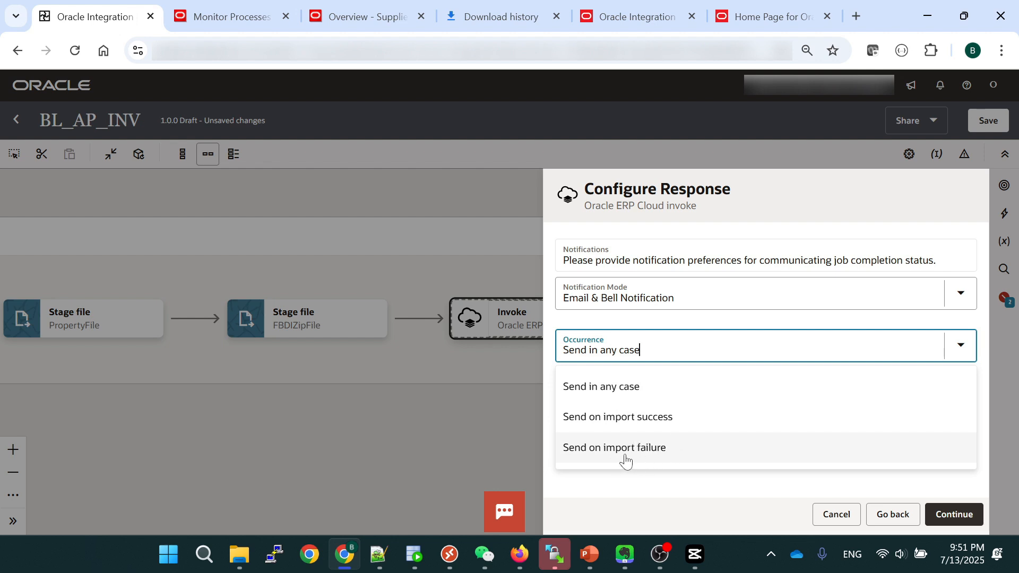
pyautogui.click(781, 203)
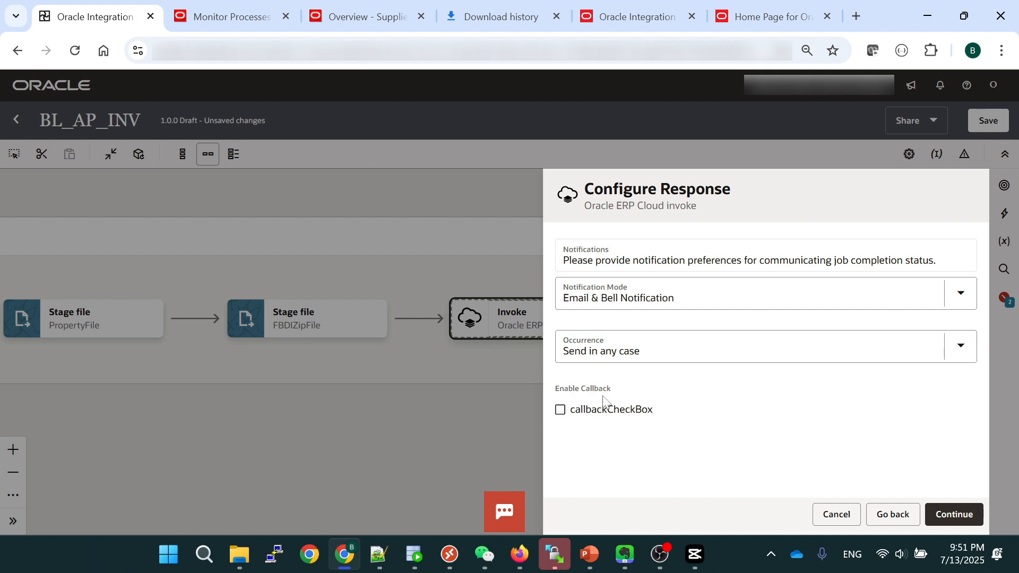
pyautogui.click(560, 410)
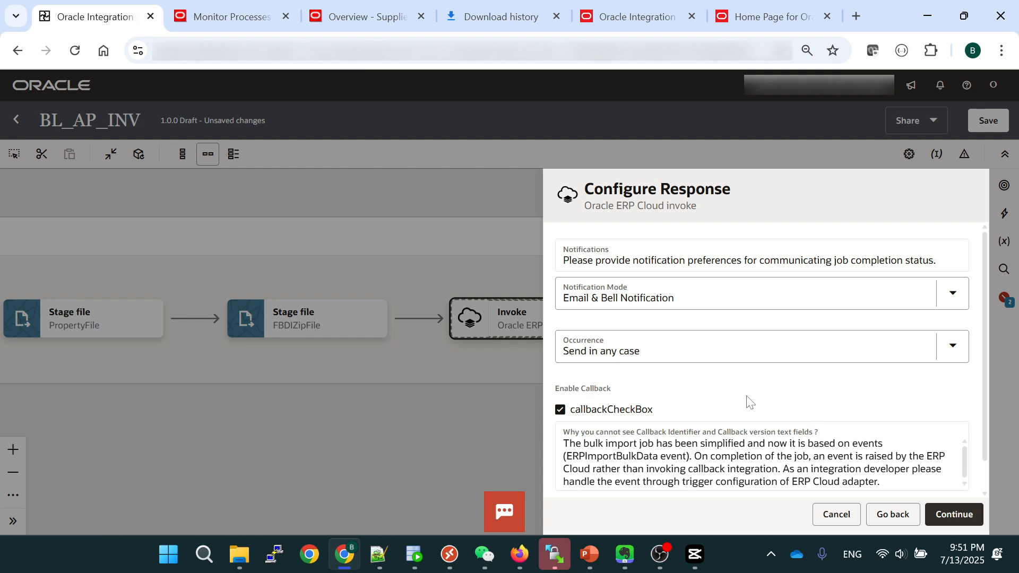
pyautogui.click(953, 514)
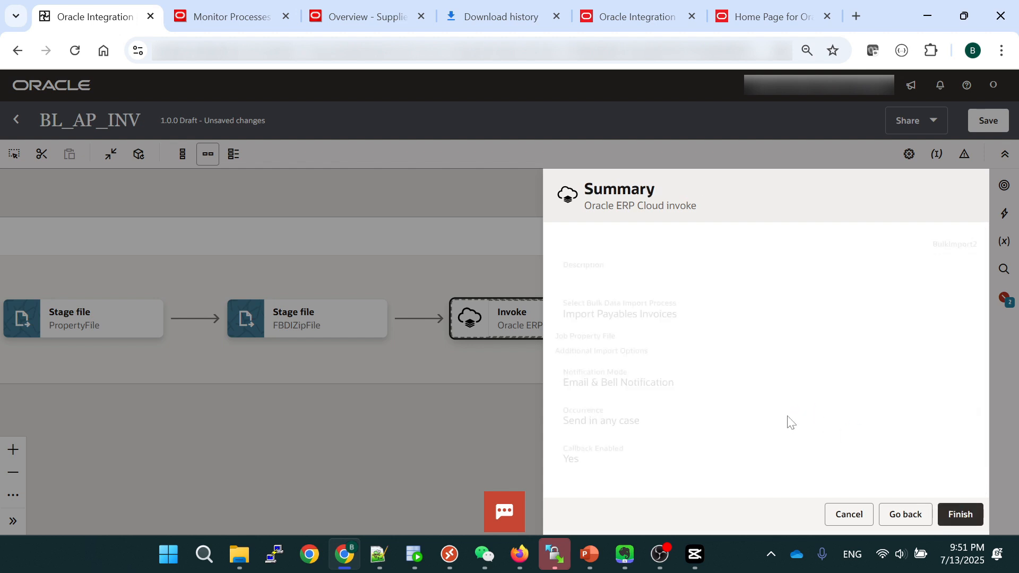
pyautogui.click(958, 515)
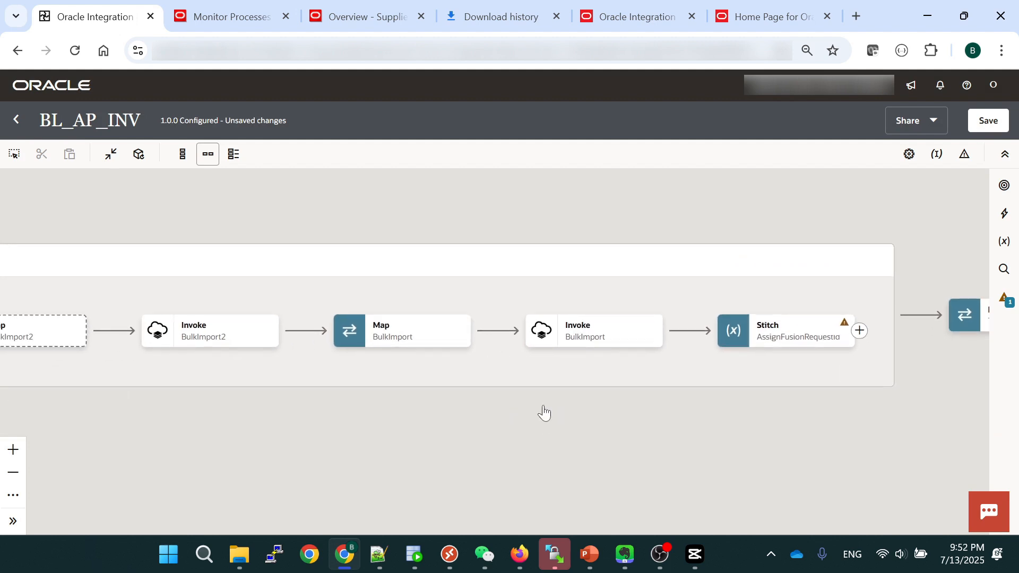
# View the existing Map to BulkImport mapping and expand its ICS File target and the FBDIZipFile Zip Response source.
pyautogui.click(460, 339)
pyautogui.click(497, 371)
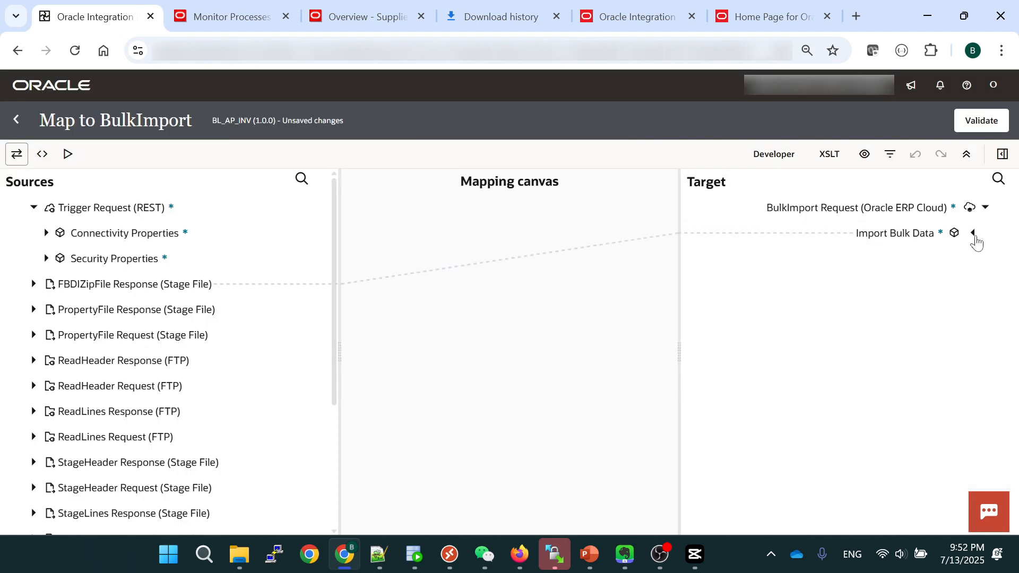
pyautogui.click(974, 235)
pyautogui.click(960, 285)
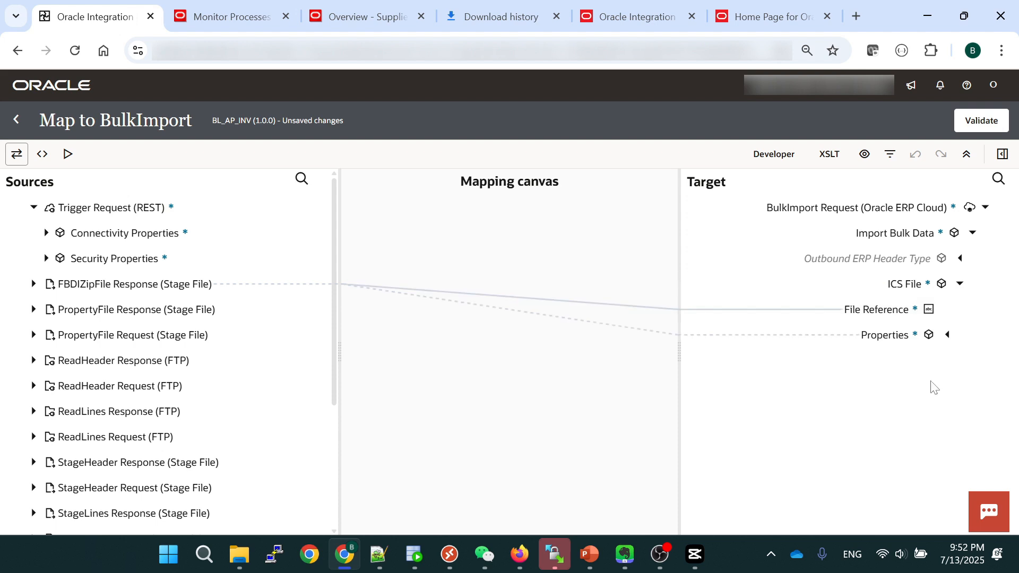
pyautogui.click(33, 284)
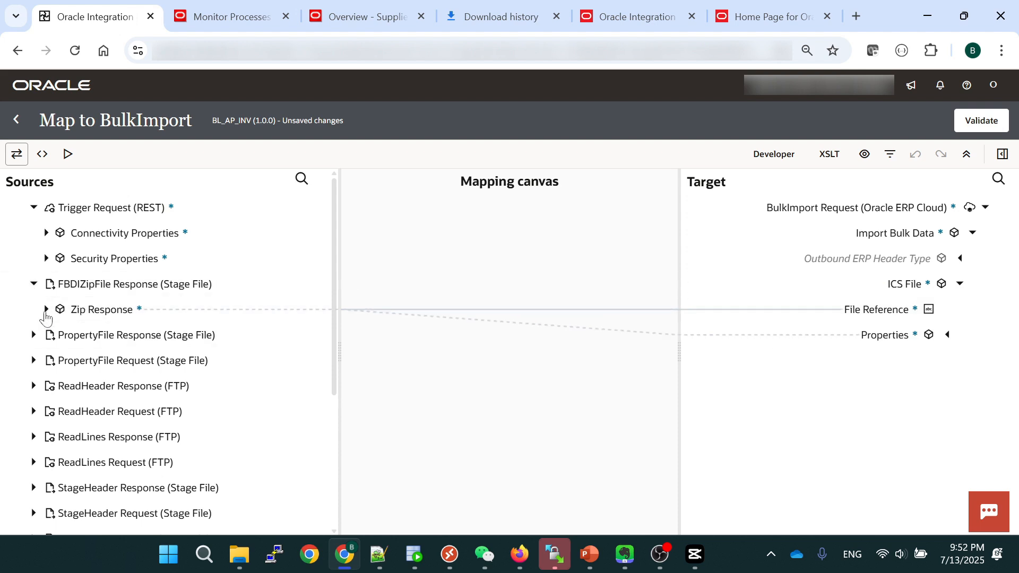
pyautogui.click(47, 309)
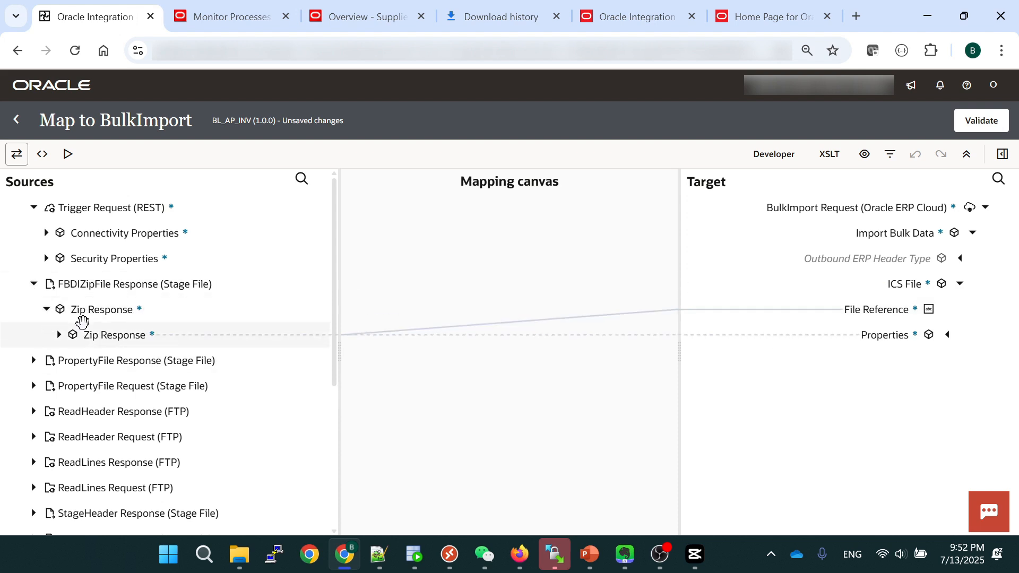
# Examine the target File Reference expression and trace its mapping to File Reference in the FBDIZipFile response's ICS File.
pyautogui.click(889, 313)
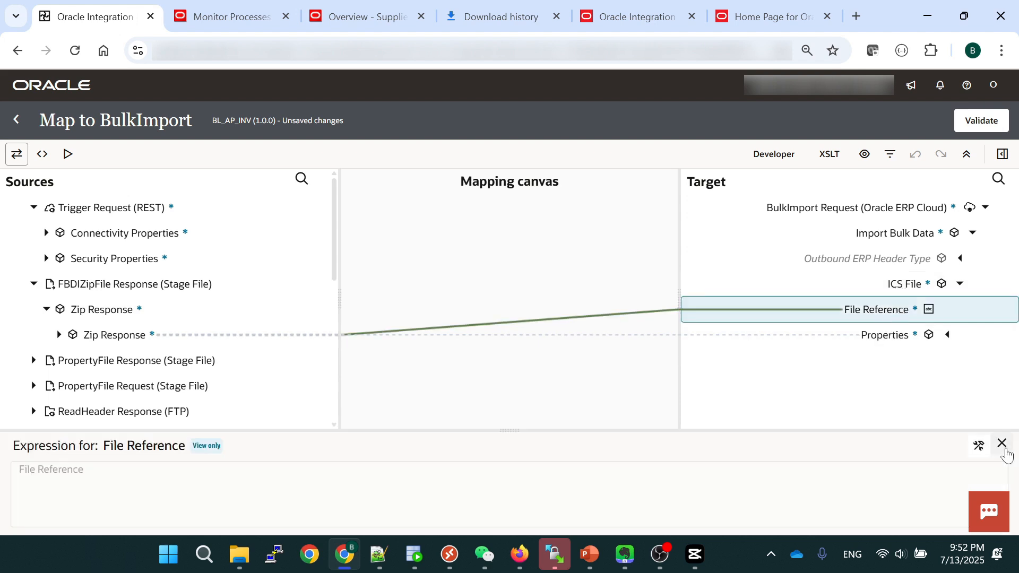
pyautogui.click(1003, 444)
pyautogui.click(59, 335)
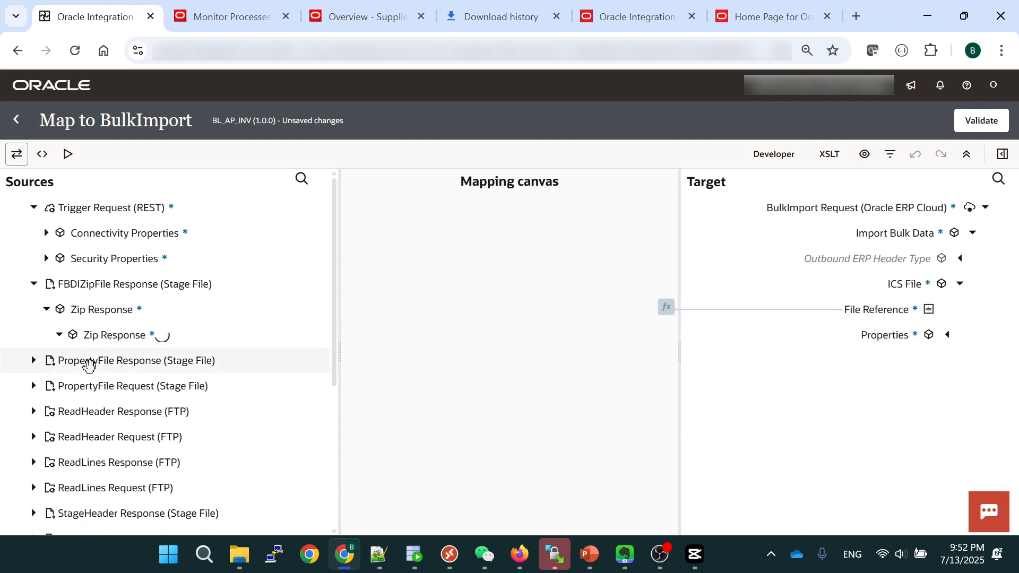
pyautogui.click(73, 361)
pyautogui.scroll(-1, 106, 379)
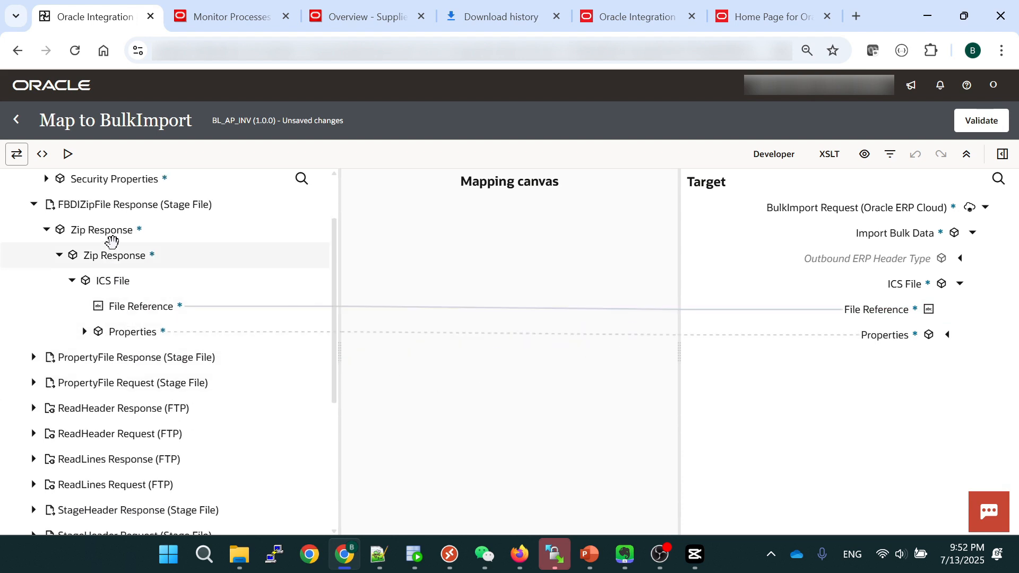
pyautogui.click(140, 306)
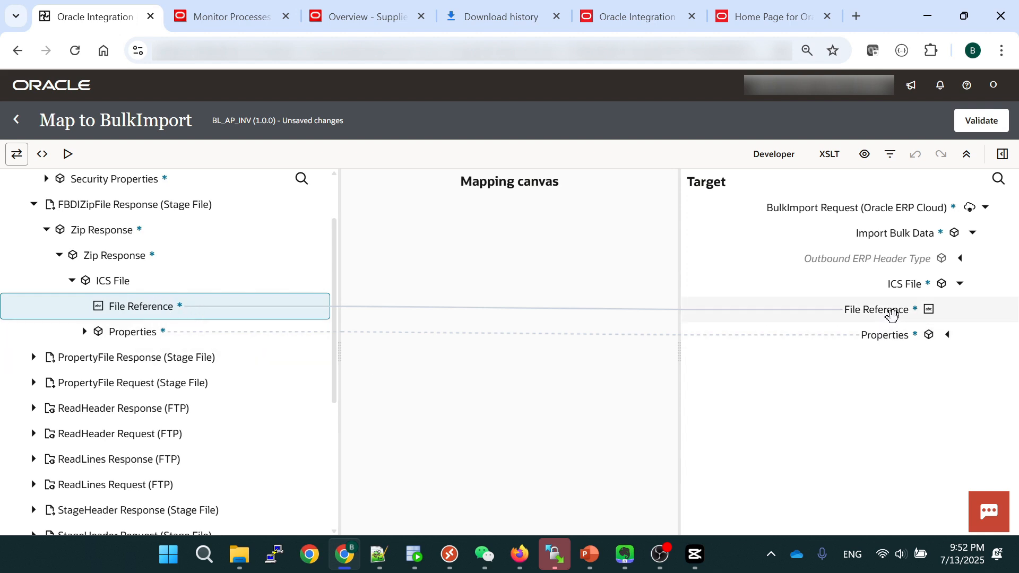
# Expand Properties in both source and target, check the Filename mapping, and return to the integration canvas.
pyautogui.click(84, 331)
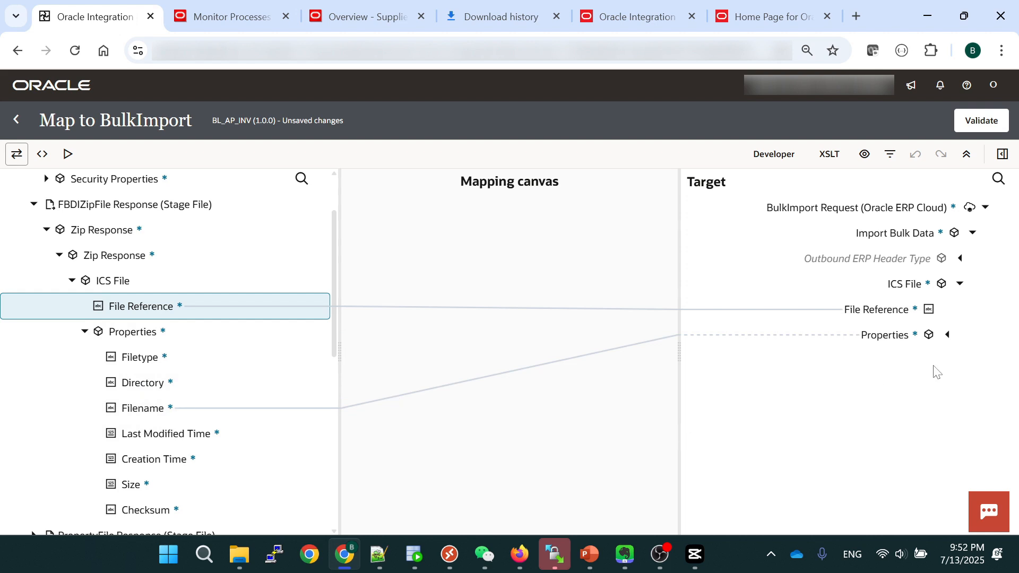
pyautogui.click(949, 336)
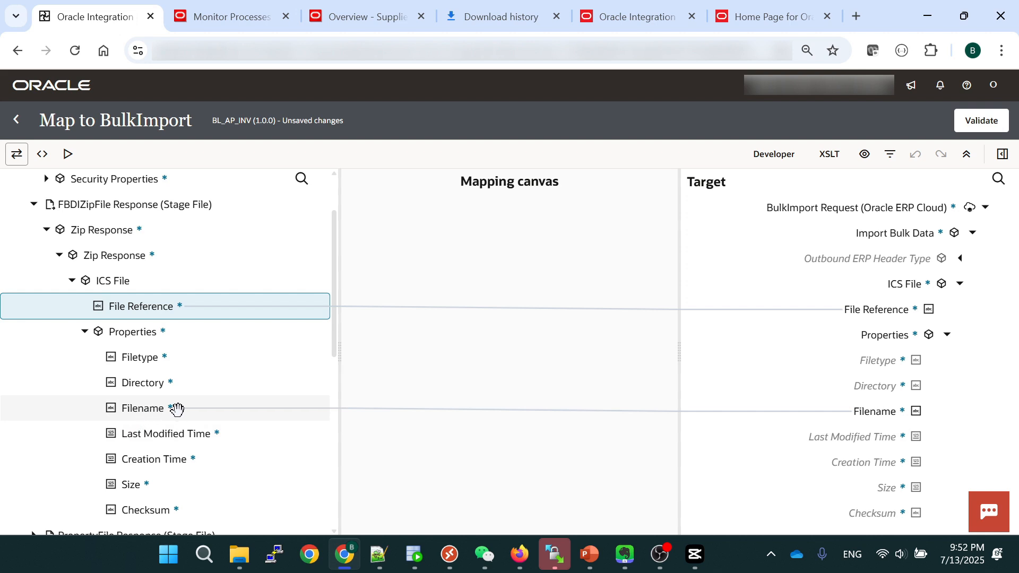
pyautogui.click(876, 418)
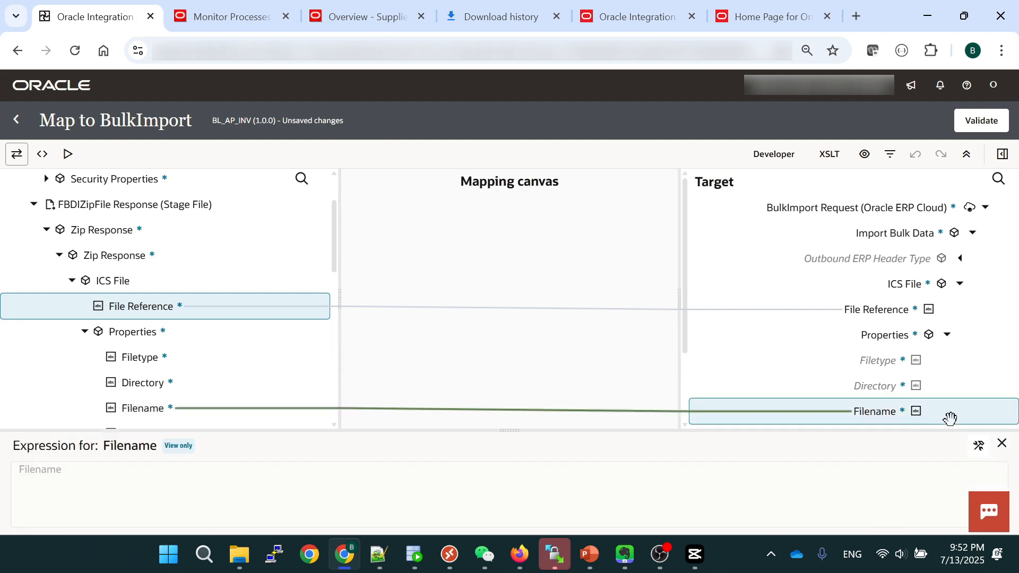
pyautogui.click(1002, 443)
pyautogui.click(22, 121)
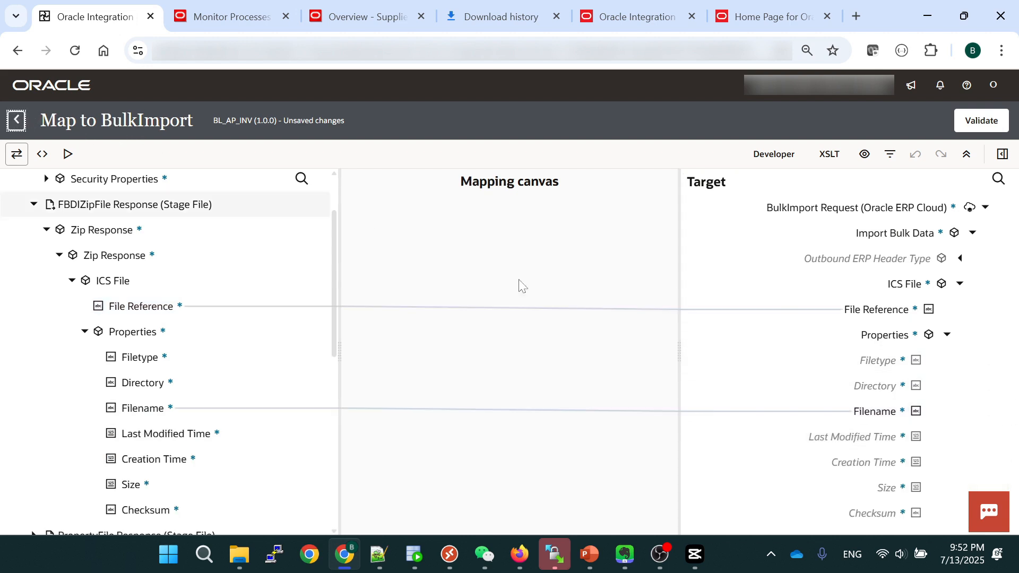
pyautogui.moveTo(827, 408); pyautogui.dragTo(596, 412)
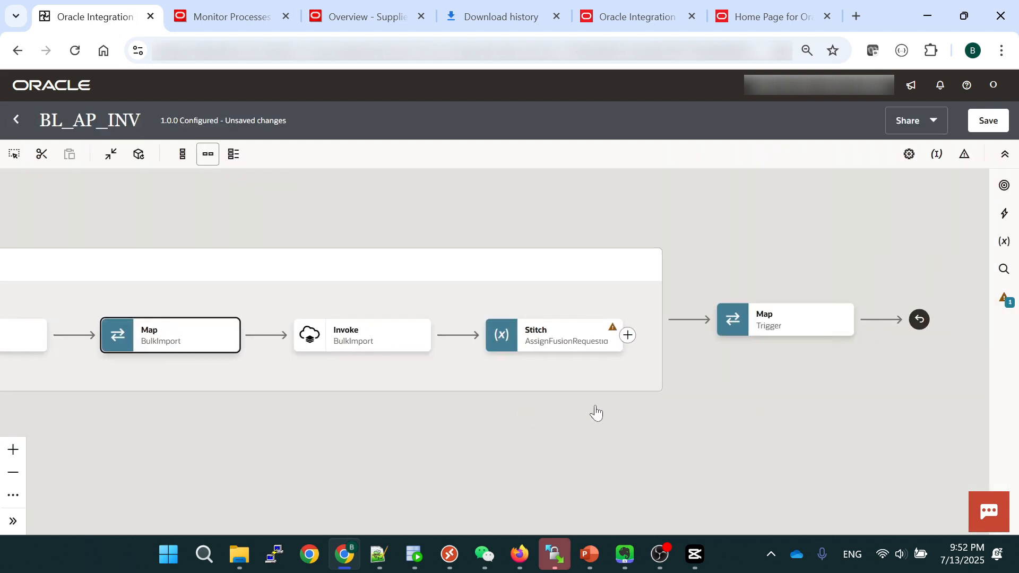
pyautogui.moveTo(791, 382); pyautogui.dragTo(743, 387)
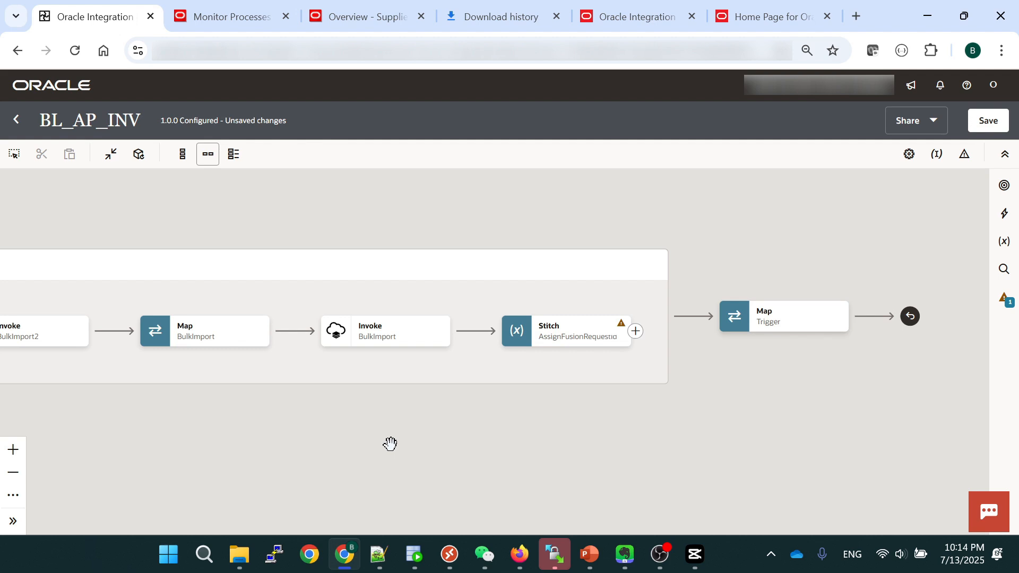
pyautogui.moveTo(547, 440); pyautogui.dragTo(514, 450)
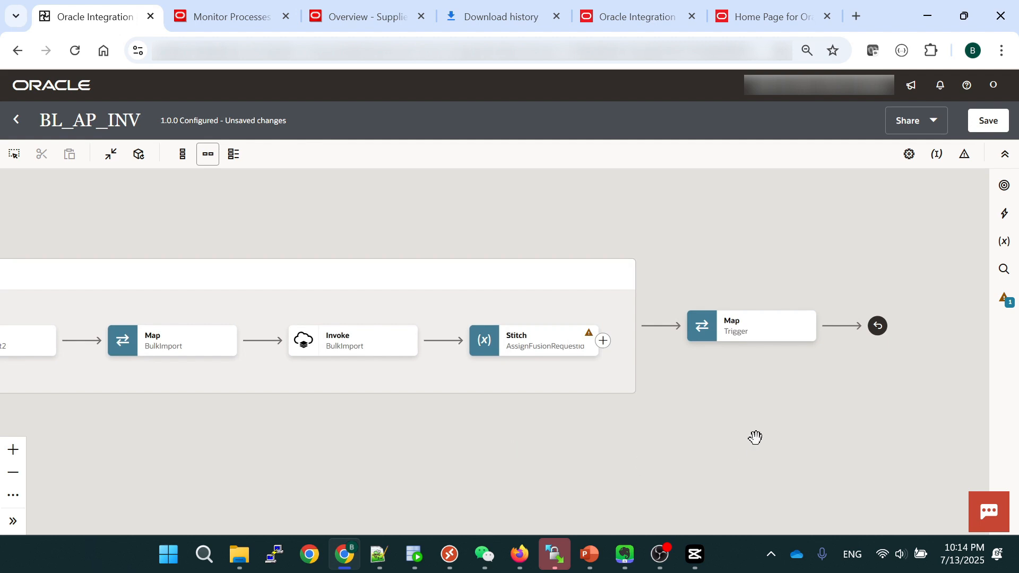
pyautogui.moveTo(755, 436); pyautogui.dragTo(699, 441)
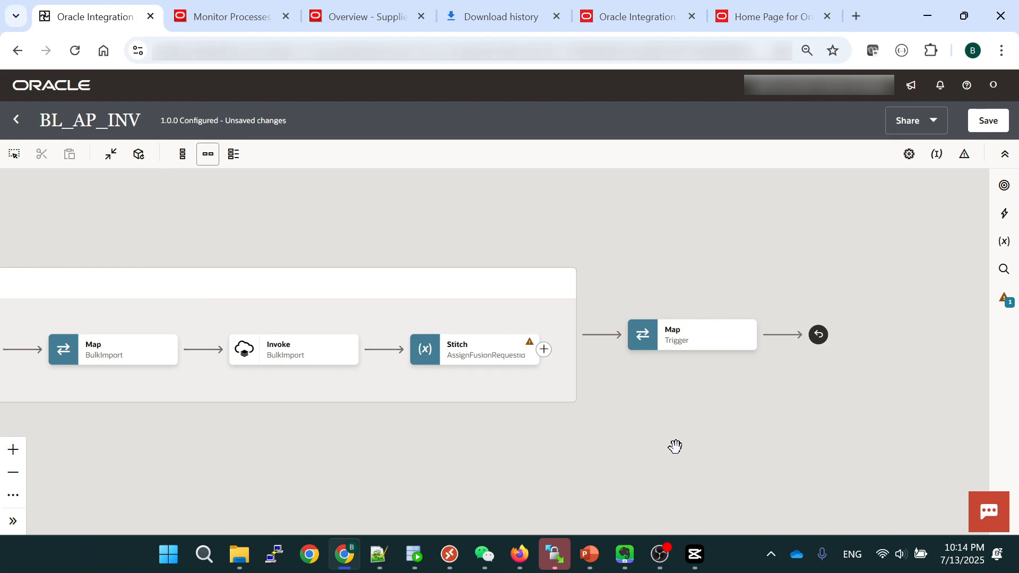
pyautogui.hscroll(-15, 162, 227)
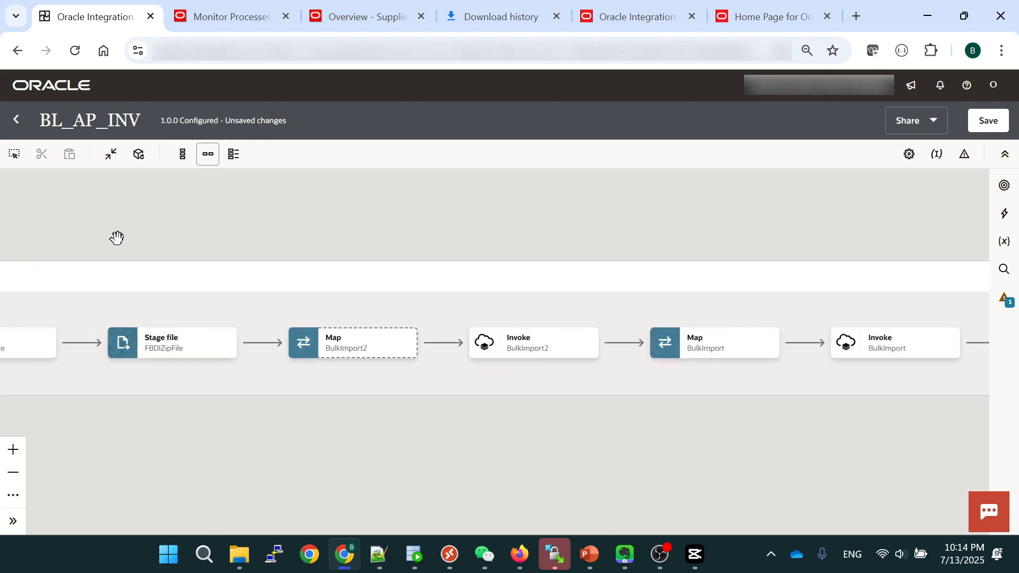
# Open the REST trigger's configuration and review its parameter, request payload, response and header options.
pyautogui.hscroll(-10, 363, 250)
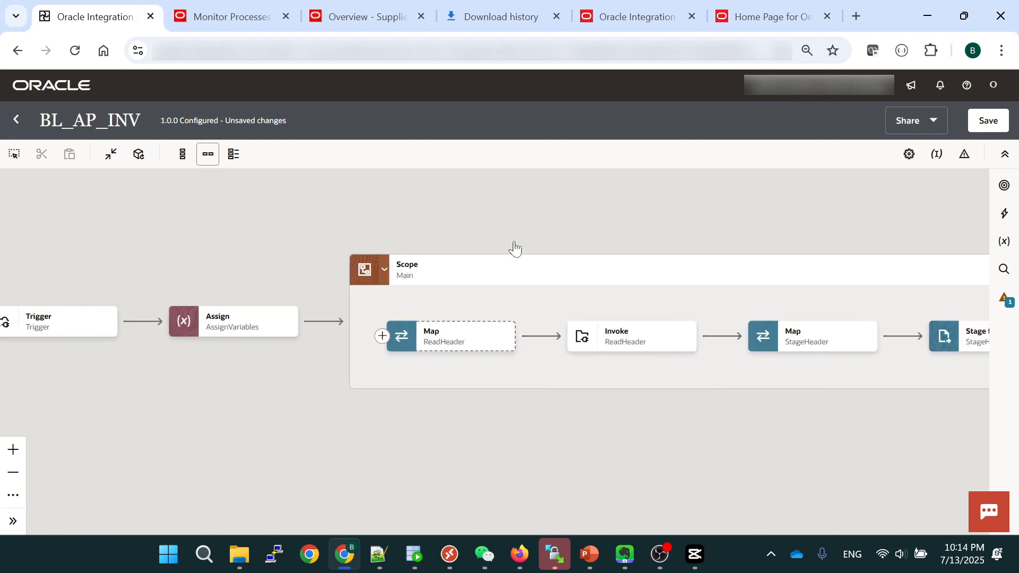
pyautogui.hscroll(3, 528, 246)
pyautogui.click(310, 351)
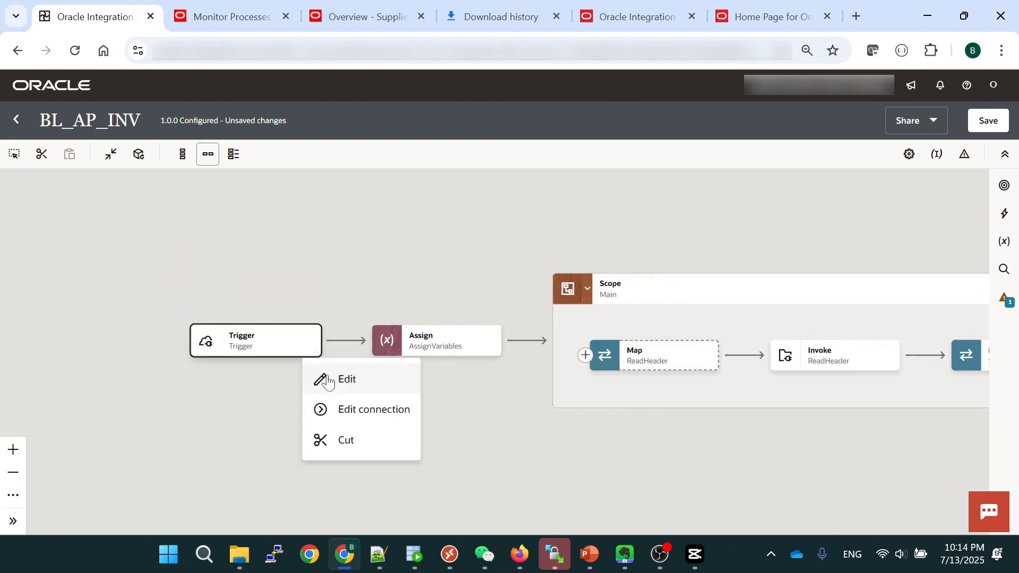
pyautogui.click(339, 380)
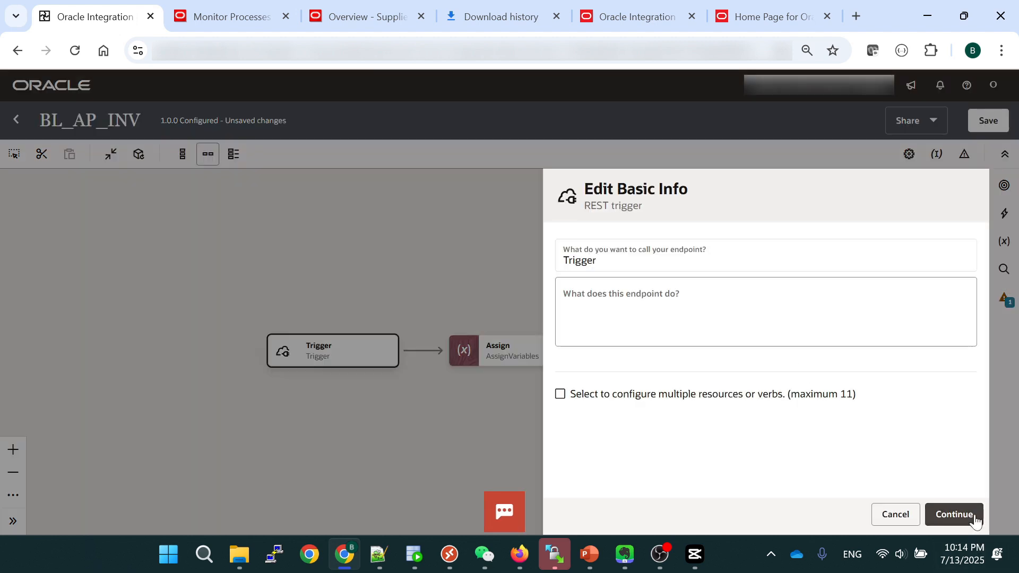
pyautogui.click(958, 514)
pyautogui.scroll(-5, 705, 387)
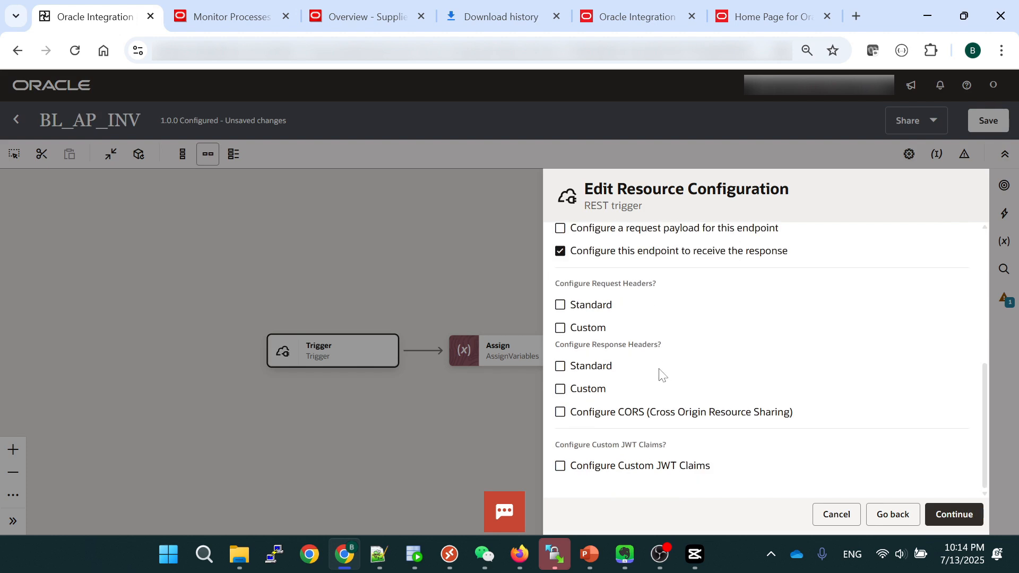
pyautogui.scroll(2, 657, 371)
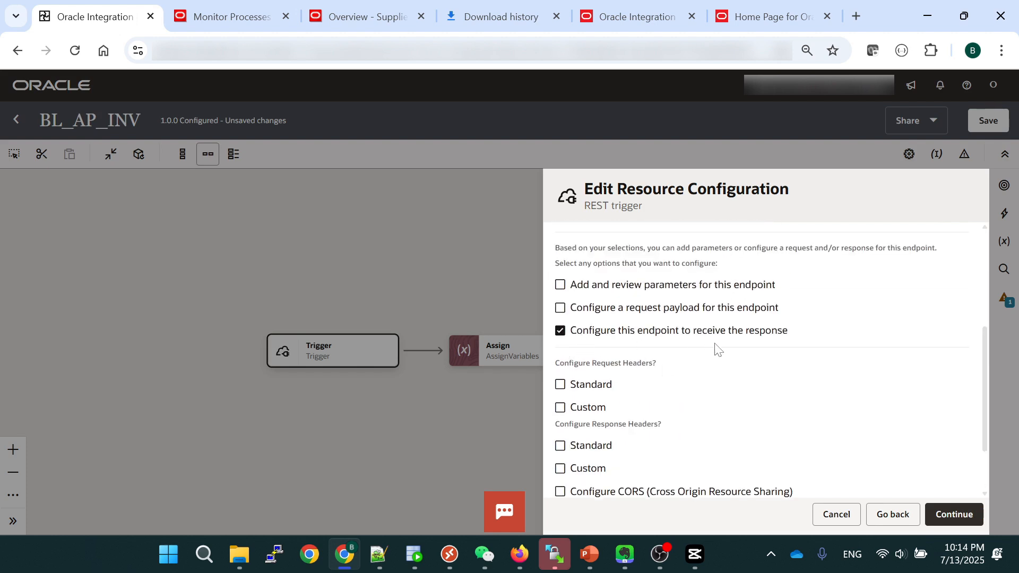
# Examine the status and fusion_request_id fields in the trigger's sample response JSON, and close the trigger configuration discarding any changes.
pyautogui.click(941, 514)
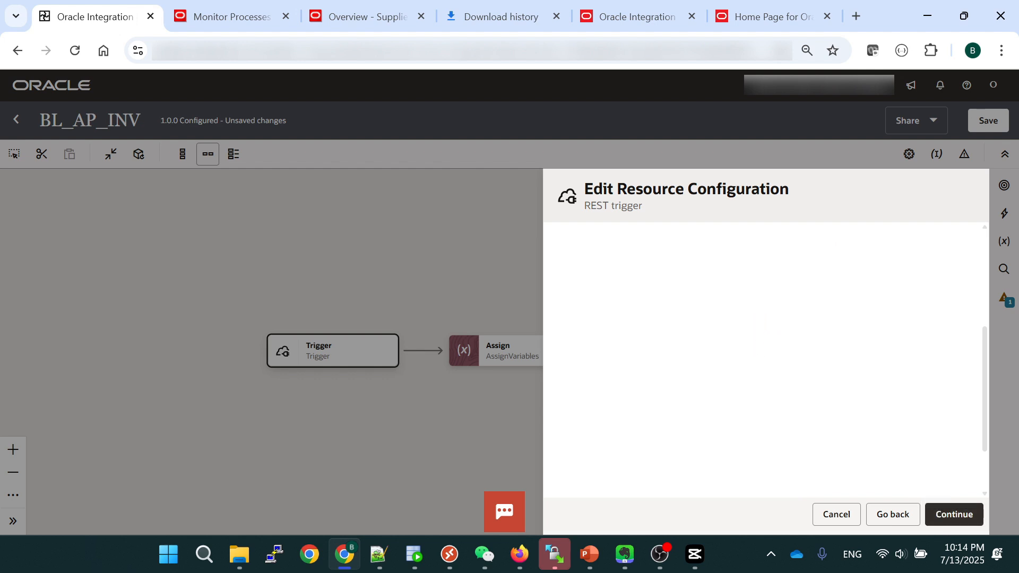
pyautogui.scroll(-3, 684, 364)
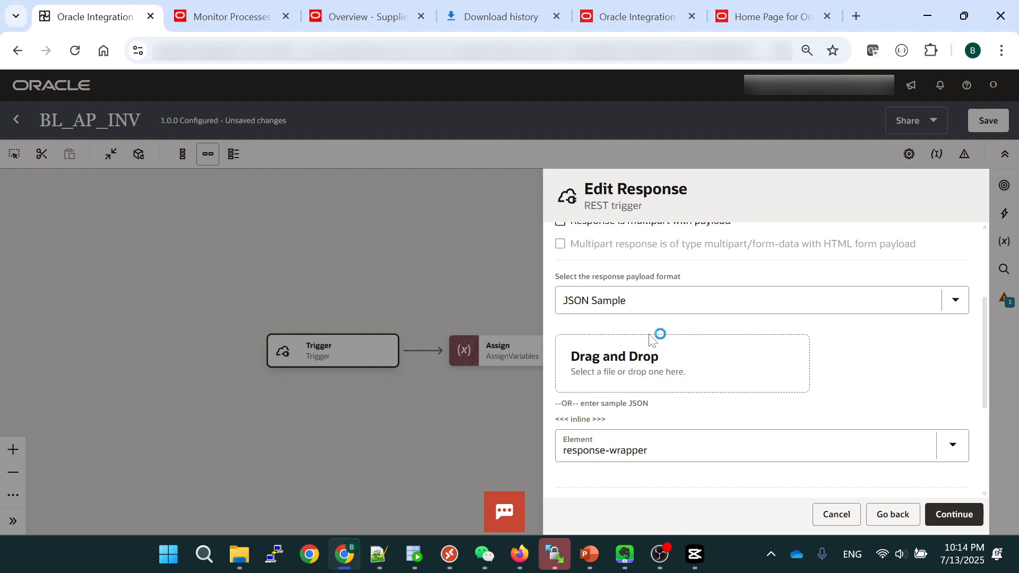
pyautogui.click(580, 419)
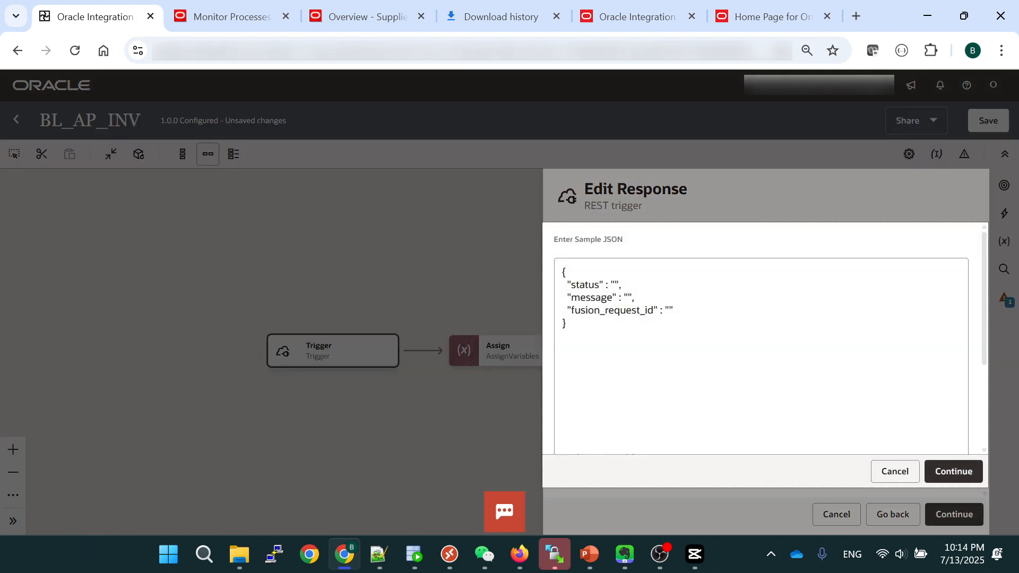
pyautogui.moveTo(574, 326); pyautogui.dragTo(550, 268)
pyautogui.click(566, 323)
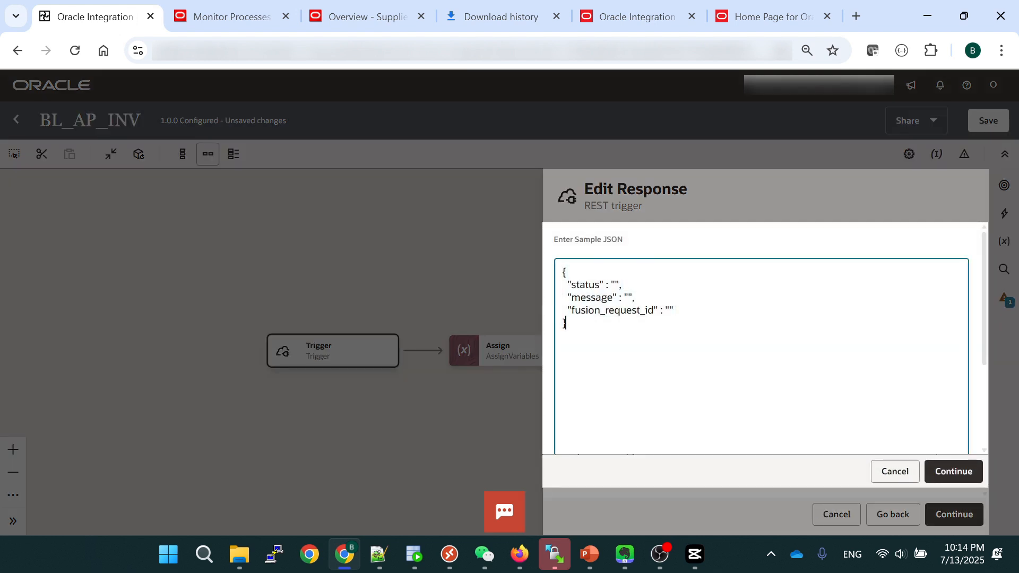
pyautogui.doubleClick(585, 284)
pyautogui.doubleClick(608, 310)
pyautogui.click(566, 323)
pyautogui.click(875, 473)
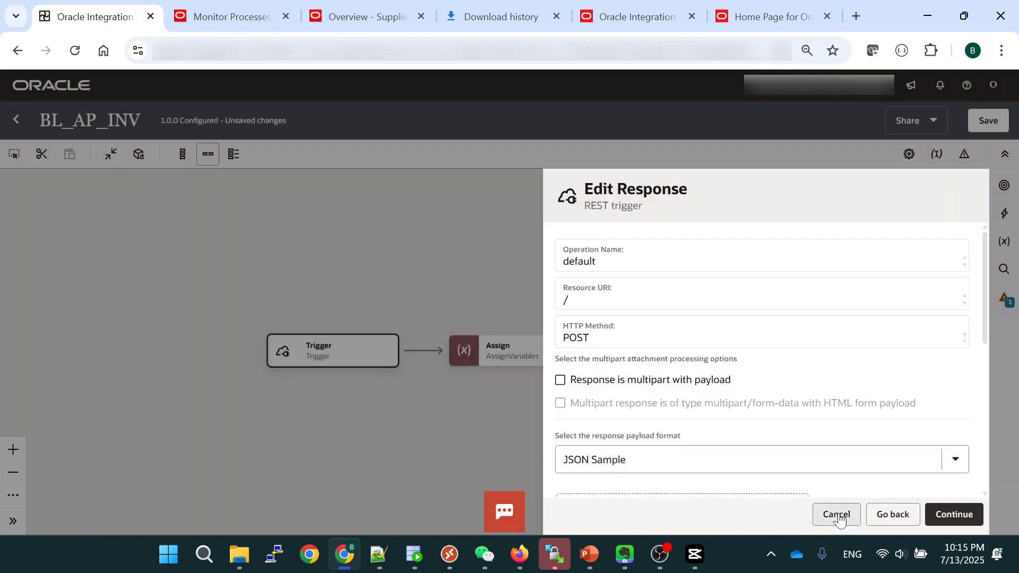
pyautogui.click(835, 514)
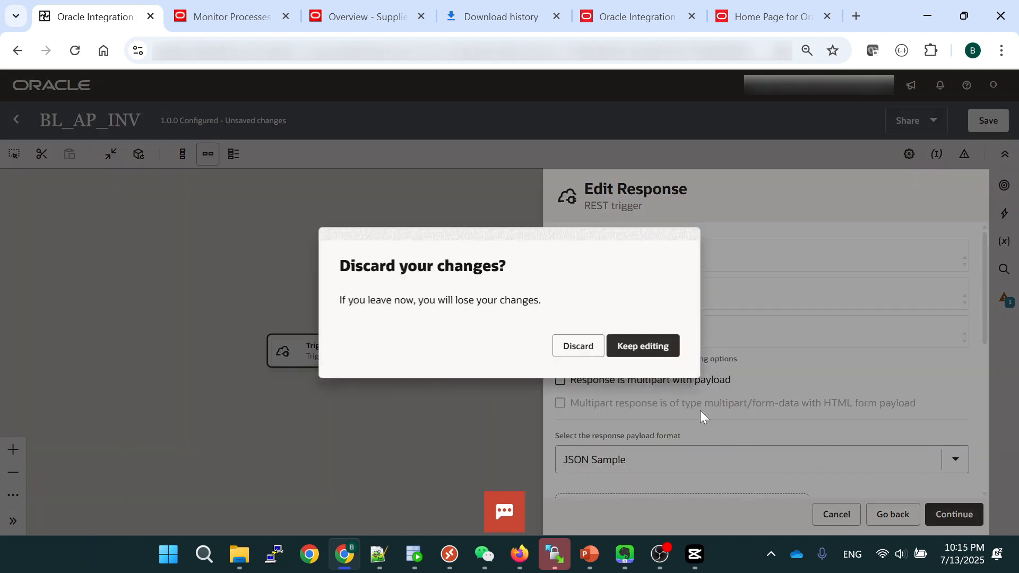
pyautogui.click(570, 340)
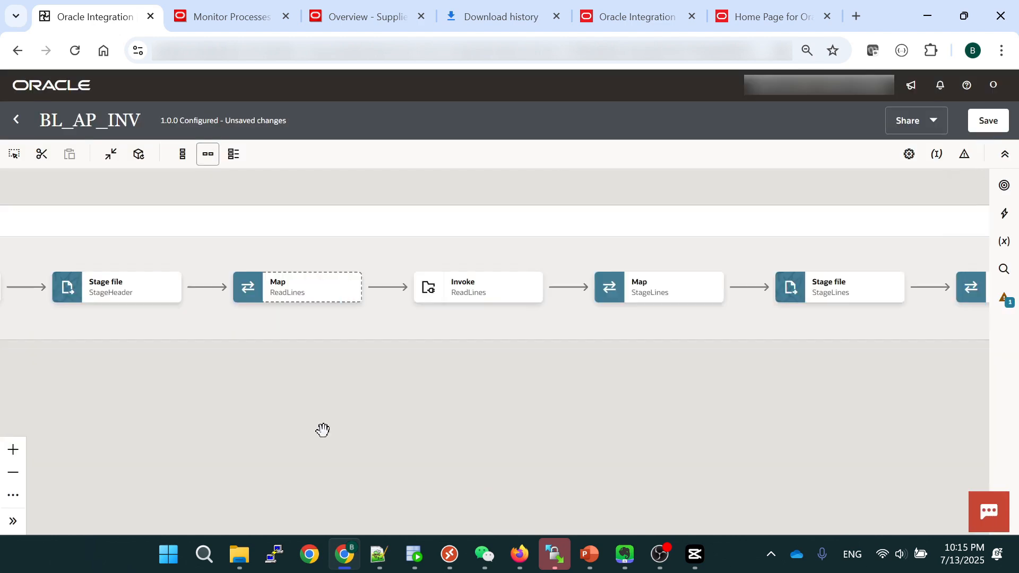
# Open the AssignFusionRequestId stitch at the end of the Main scope and expand its v_fusion_request_id assignment.
pyautogui.moveTo(575, 420); pyautogui.dragTo(138, 439)
pyautogui.moveTo(849, 425); pyautogui.dragTo(405, 430)
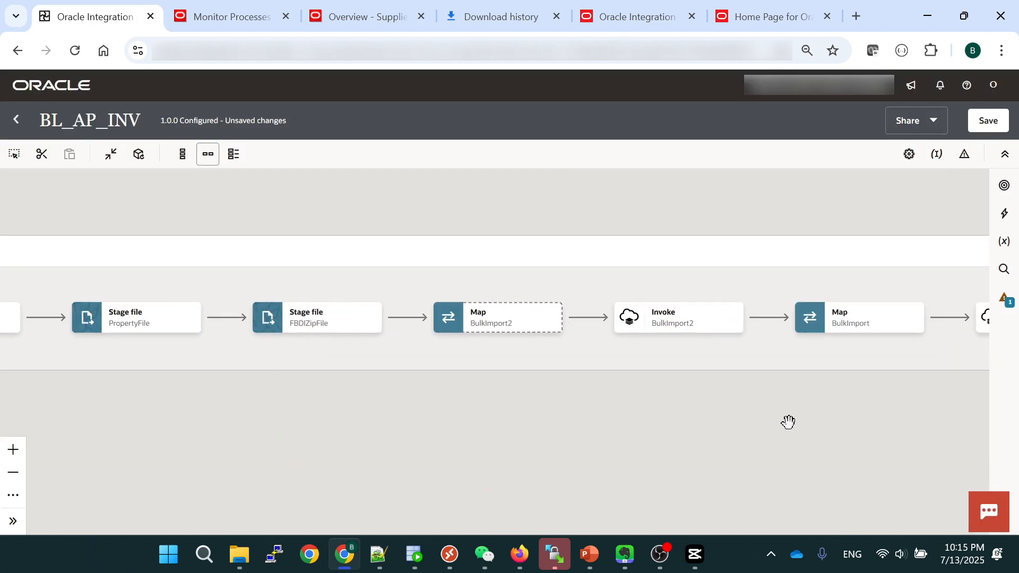
pyautogui.moveTo(788, 422); pyautogui.dragTo(286, 436)
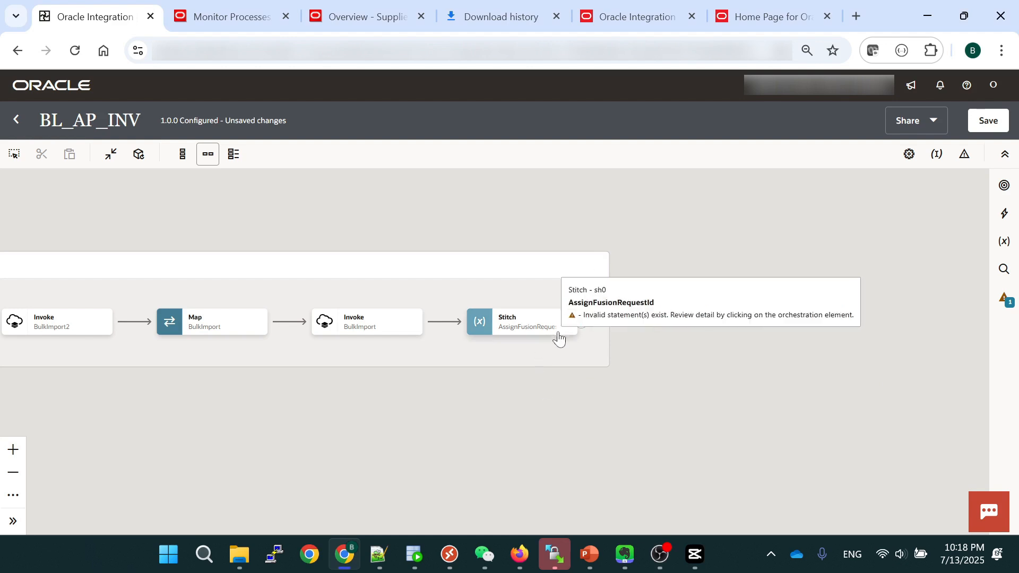
pyautogui.click(568, 328)
pyautogui.click(593, 360)
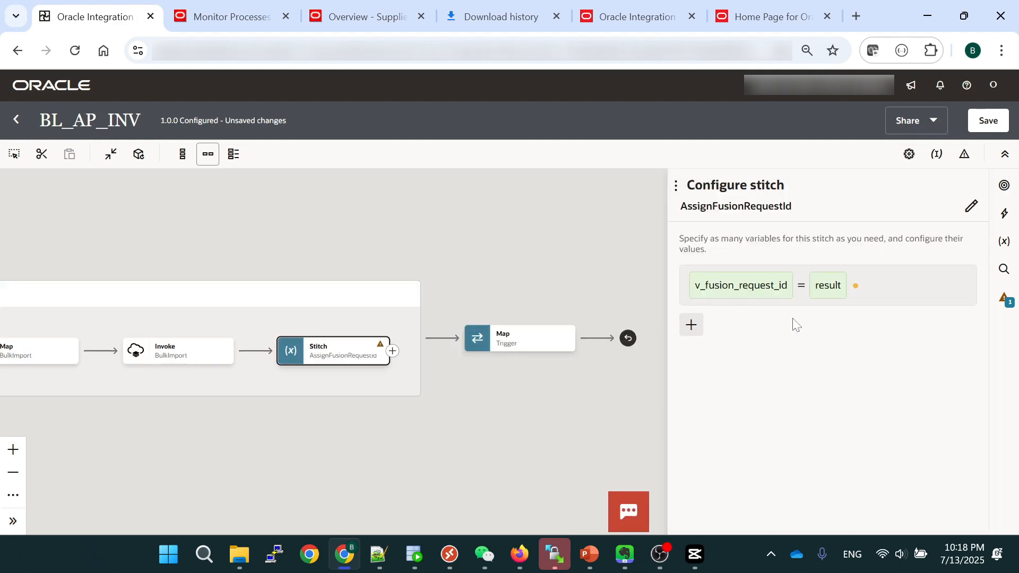
pyautogui.click(894, 290)
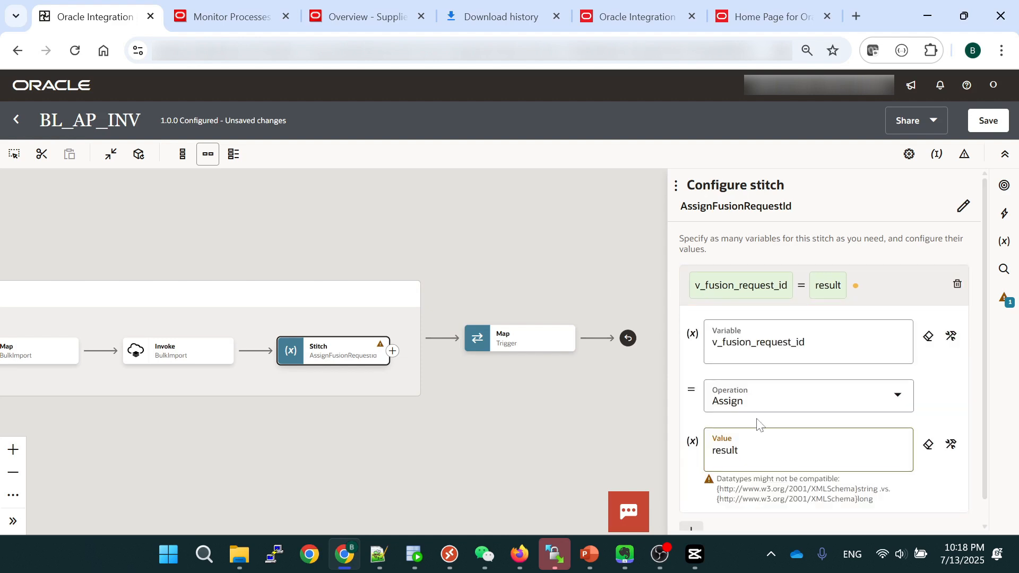
# Reassign v_fusion_request_id from the result element of BulkImport's importBulkDataResponse and save the integration.
pyautogui.click(959, 444)
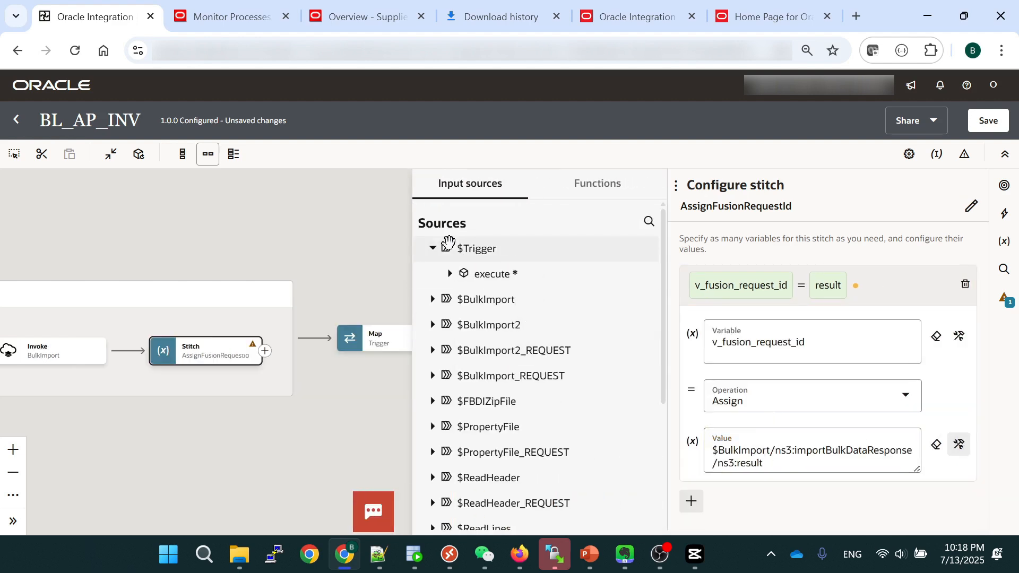
pyautogui.click(448, 308)
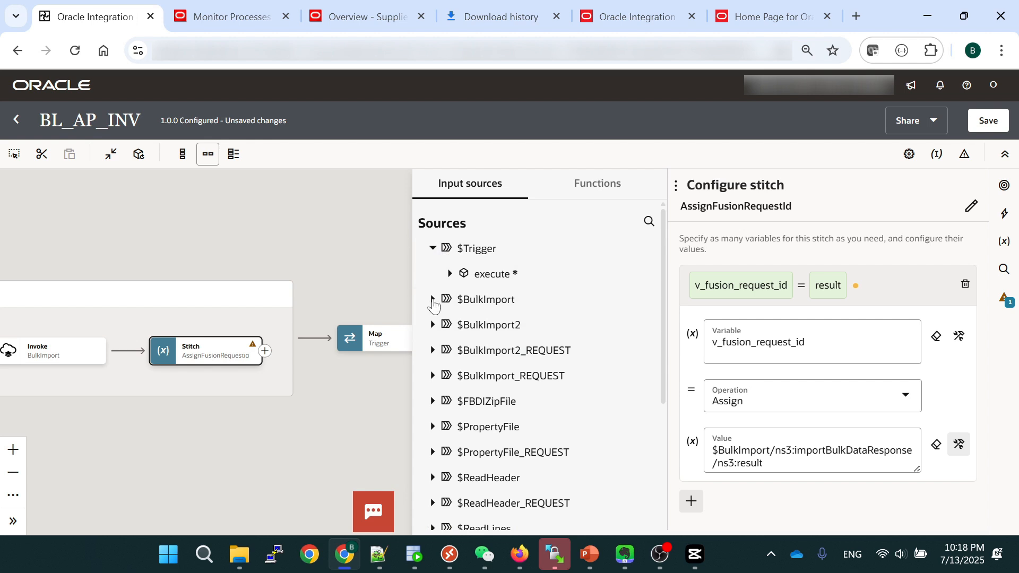
pyautogui.click(456, 325)
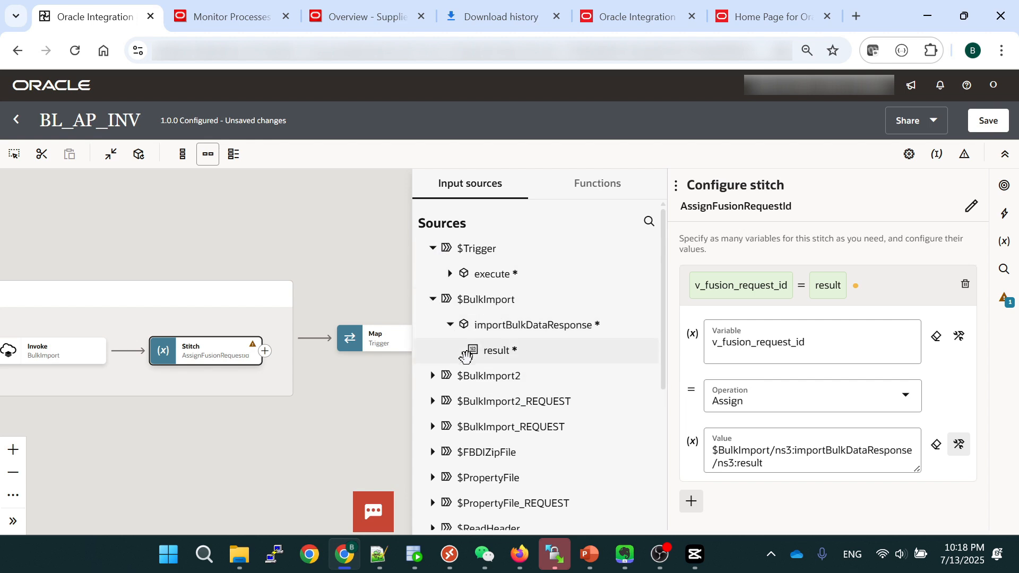
pyautogui.moveTo(496, 351); pyautogui.dragTo(728, 455)
pyautogui.moveTo(839, 503); pyautogui.dragTo(673, 464)
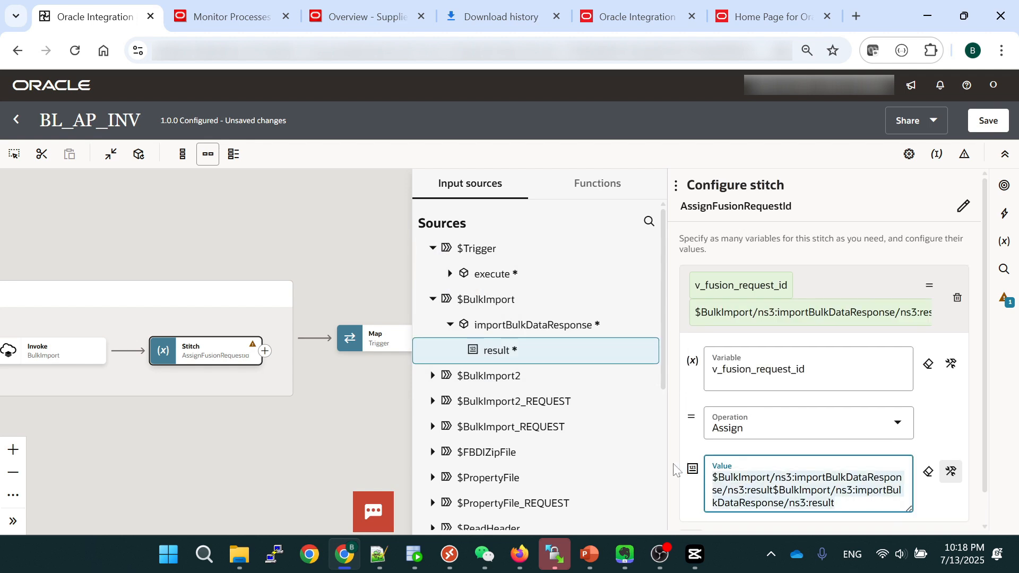
pyautogui.press('BackSpace')
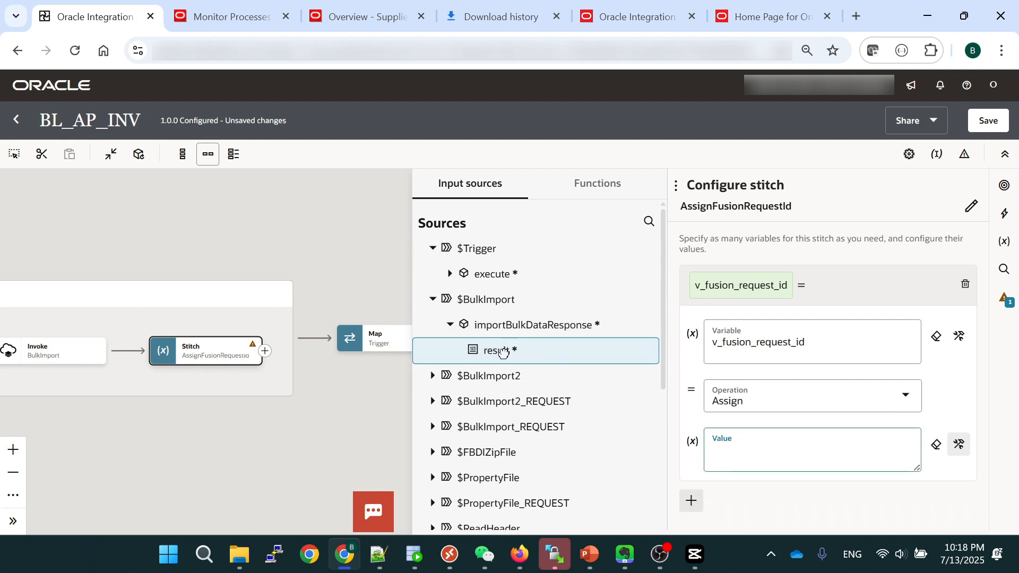
pyautogui.moveTo(493, 350); pyautogui.dragTo(720, 464)
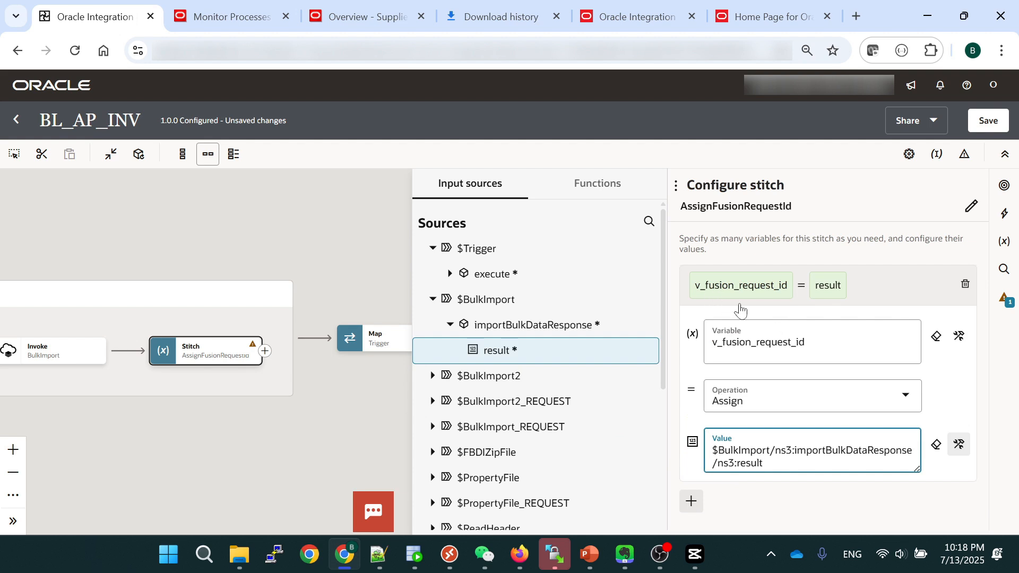
pyautogui.click(988, 120)
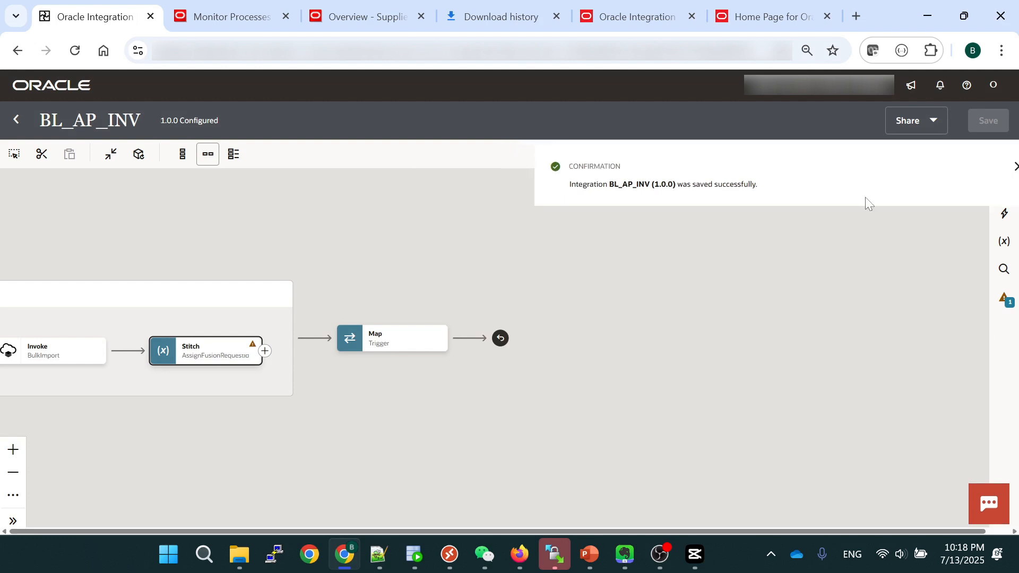
# Delete the BulkImport2 invoke from the Main scope, save the integration and return to the integrations list.
pyautogui.moveTo(496, 237); pyautogui.dragTo(874, 237)
pyautogui.moveTo(306, 223); pyautogui.dragTo(565, 219)
pyautogui.moveTo(689, 223); pyautogui.dragTo(556, 229)
pyautogui.moveTo(460, 239); pyautogui.dragTo(484, 234)
pyautogui.click(445, 343)
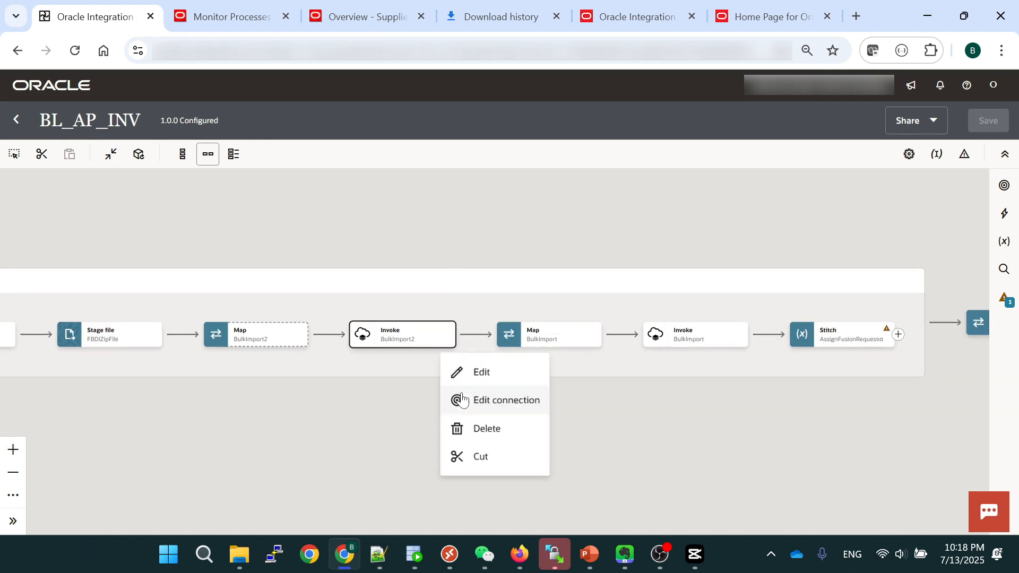
pyautogui.click(511, 431)
pyautogui.click(657, 346)
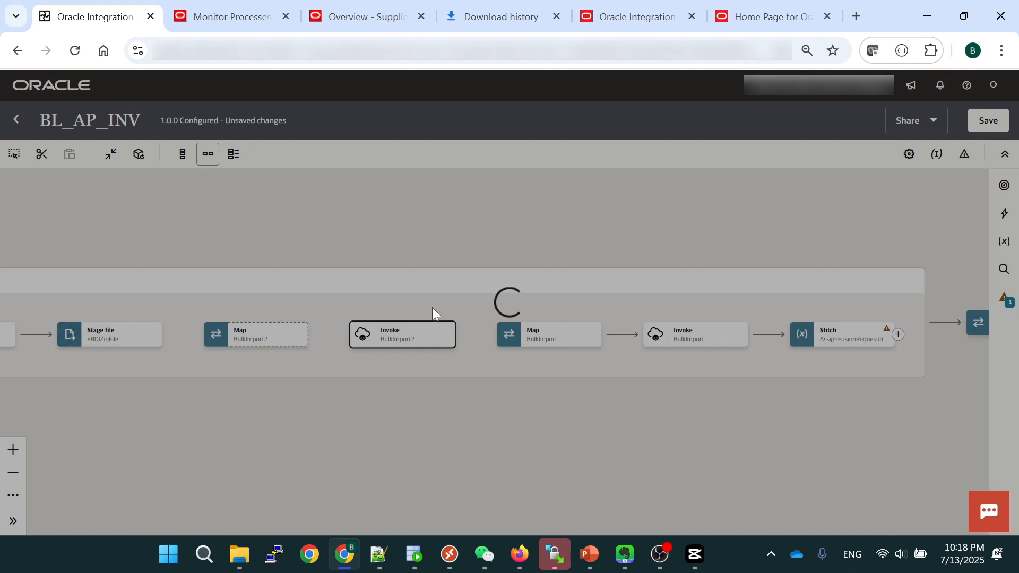
pyautogui.moveTo(252, 403); pyautogui.dragTo(646, 212)
pyautogui.click(987, 119)
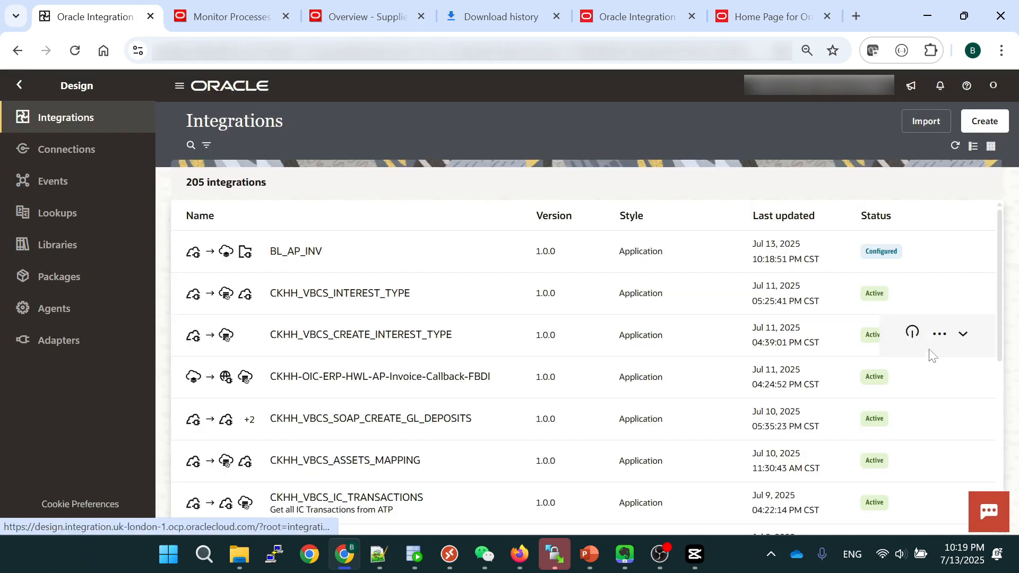
# Activate the BL_AP_INV integration with the Debug tracing level and refresh the integrations list.
pyautogui.click(912, 249)
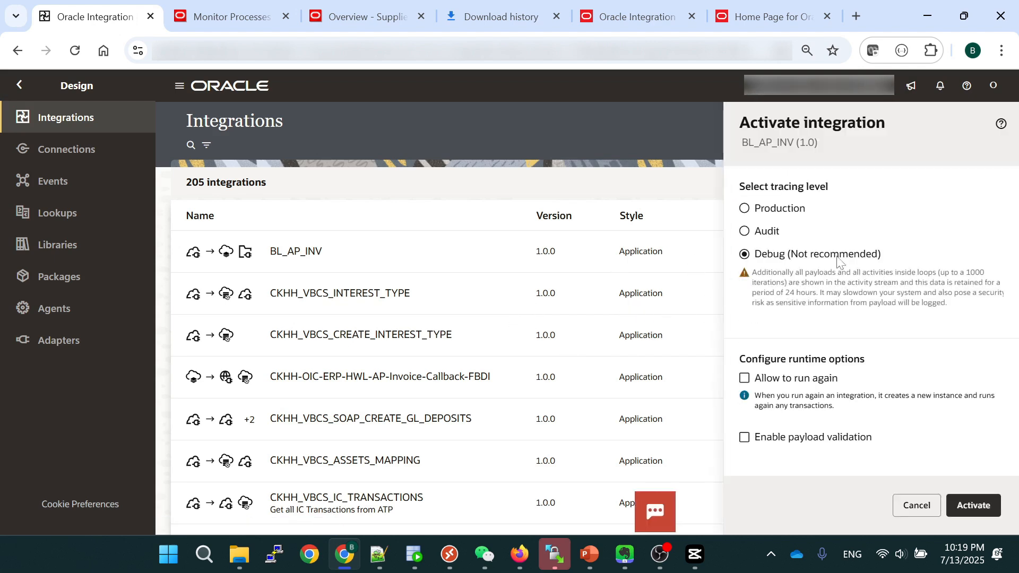
pyautogui.click(977, 512)
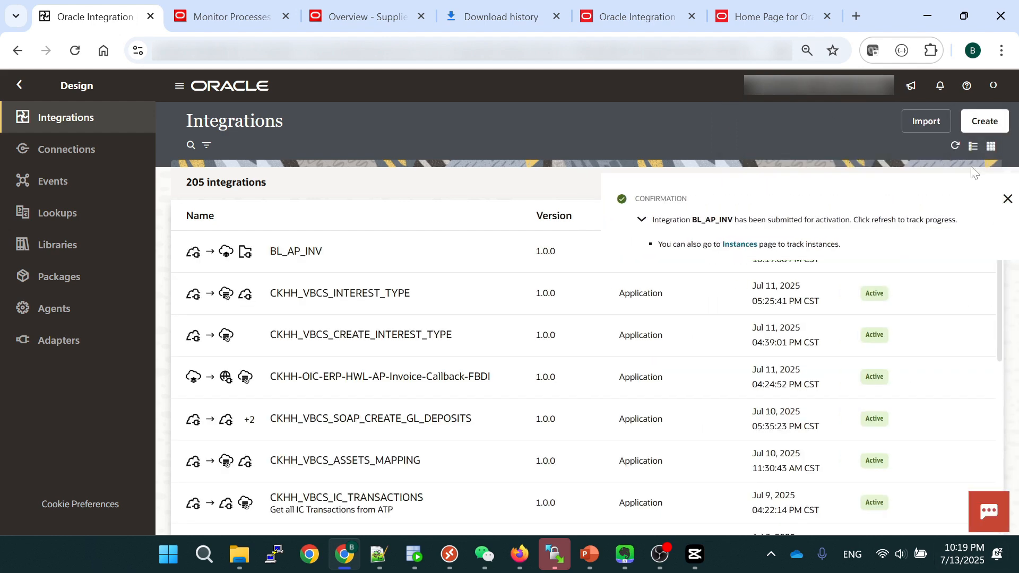
pyautogui.click(955, 146)
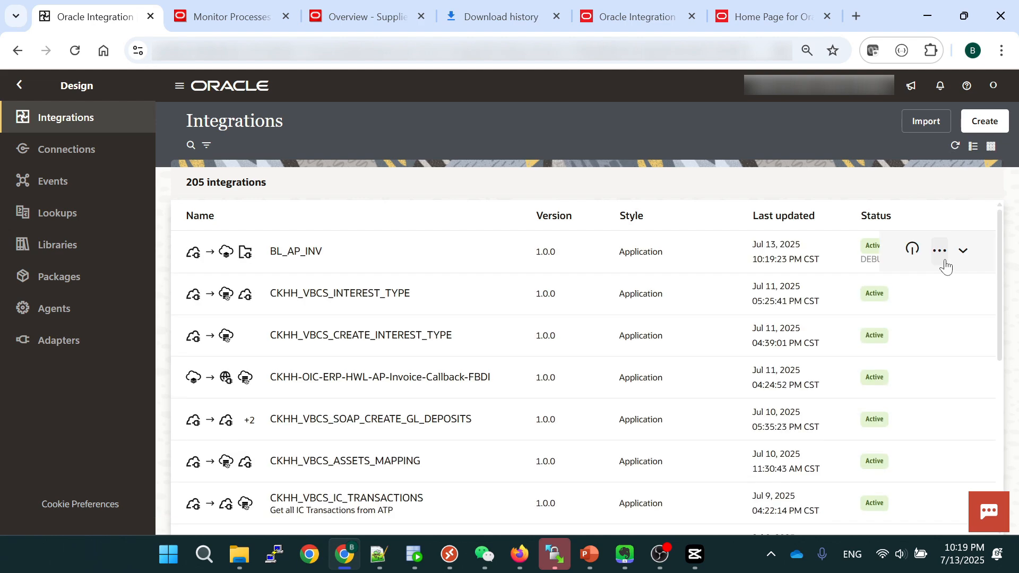
# Run the BL_AP_INV integration and refresh its activity stream to follow the instance through to the trigger reply.
pyautogui.click(939, 246)
pyautogui.click(873, 366)
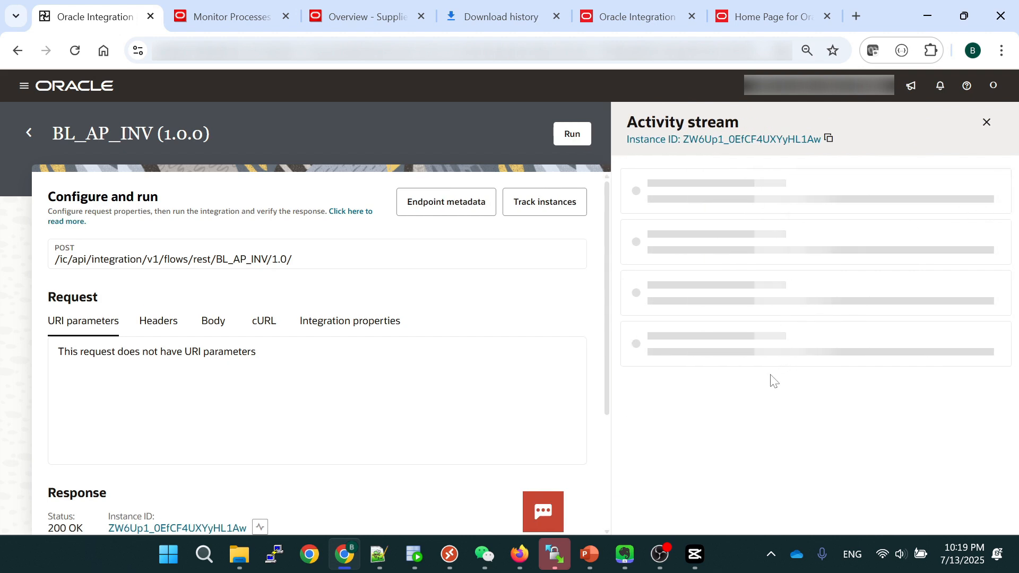
pyautogui.scroll(-15, 764, 393)
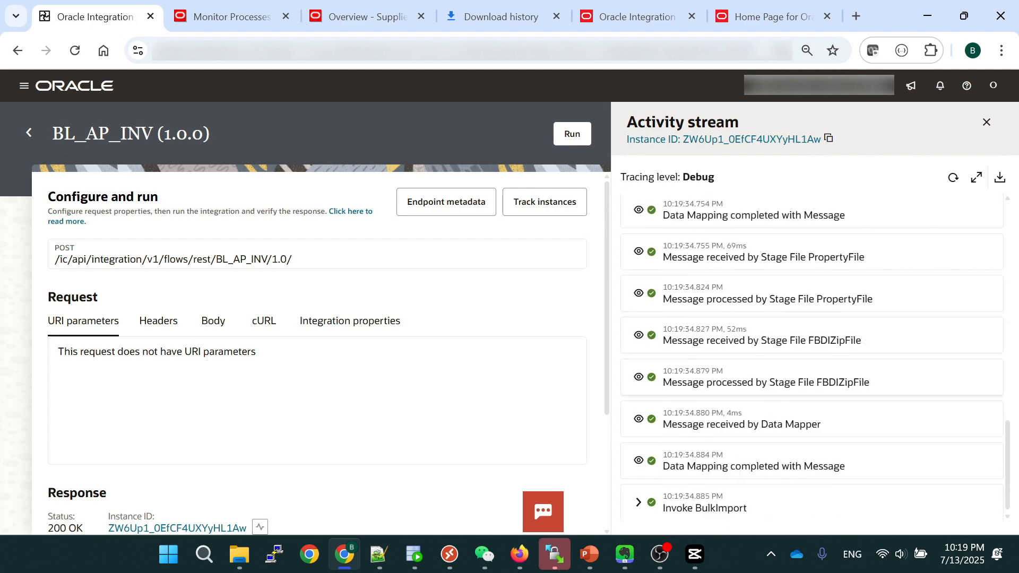
pyautogui.click(953, 177)
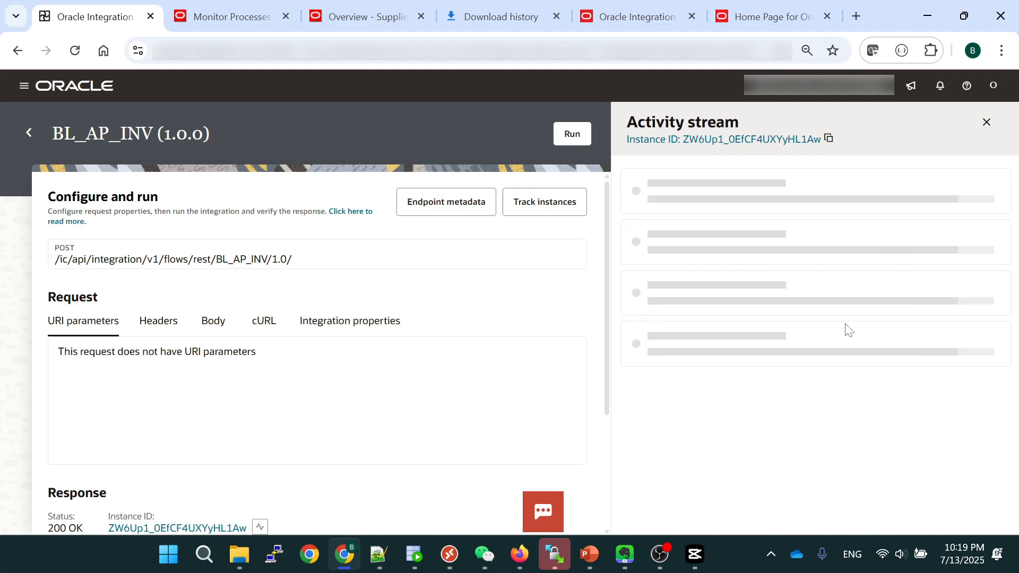
pyautogui.scroll(-12, 757, 345)
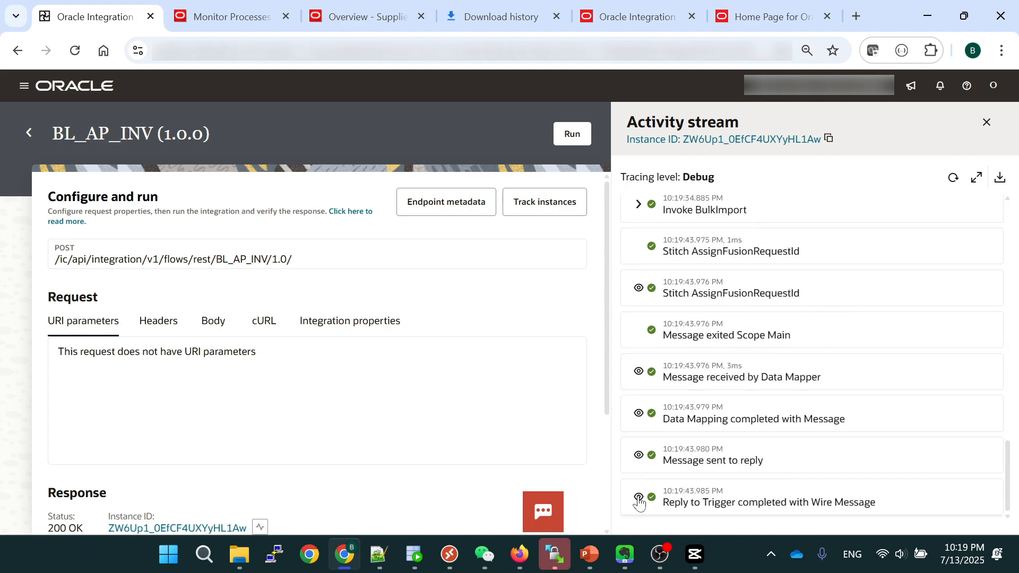
# Inspect the fusion_request_id in the Reply to Trigger payload and switch to the Monitor Processes page.
pyautogui.click(638, 499)
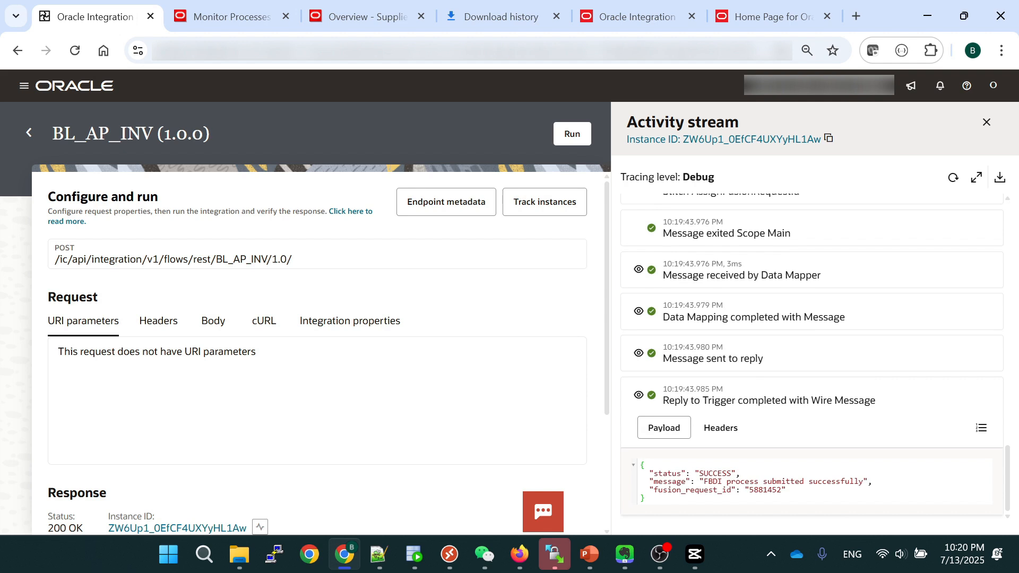
pyautogui.doubleClick(692, 490)
pyautogui.doubleClick(765, 490)
pyautogui.click(765, 491)
pyautogui.click(229, 27)
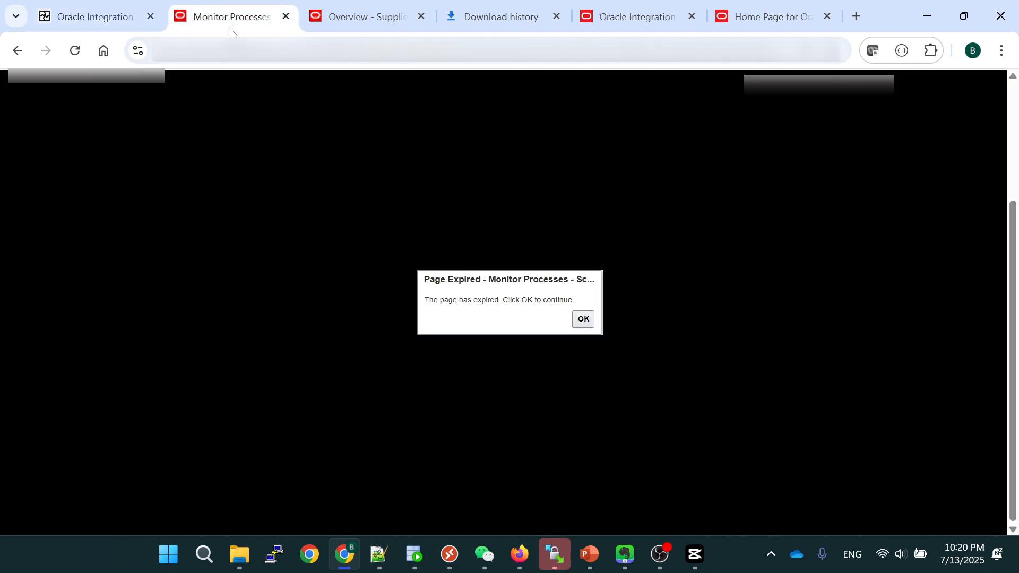
# Reload the expired Monitor Processes page to get the current list of scheduled processes.
pyautogui.click(75, 51)
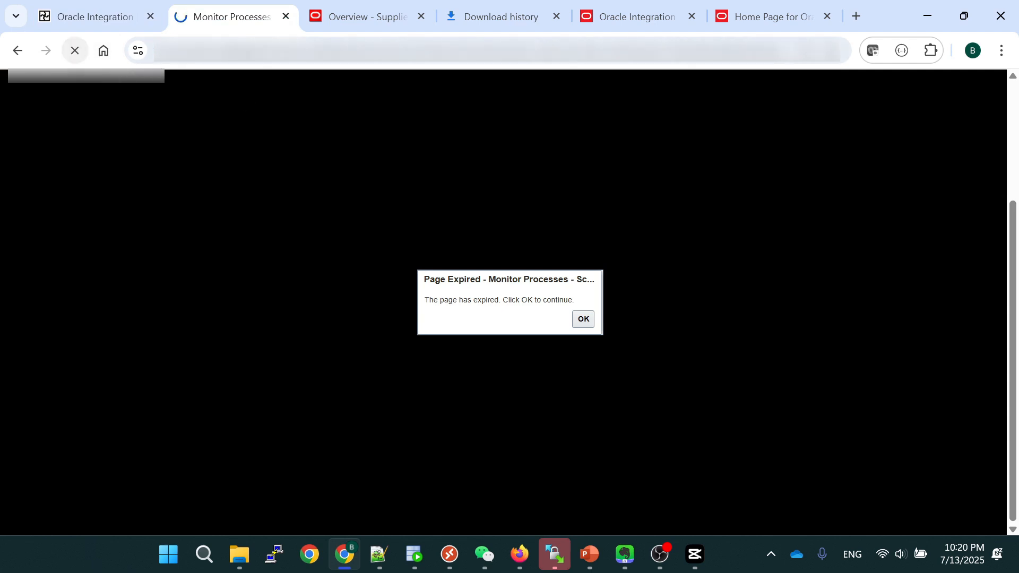
pyautogui.click(346, 16)
pyautogui.click(181, 14)
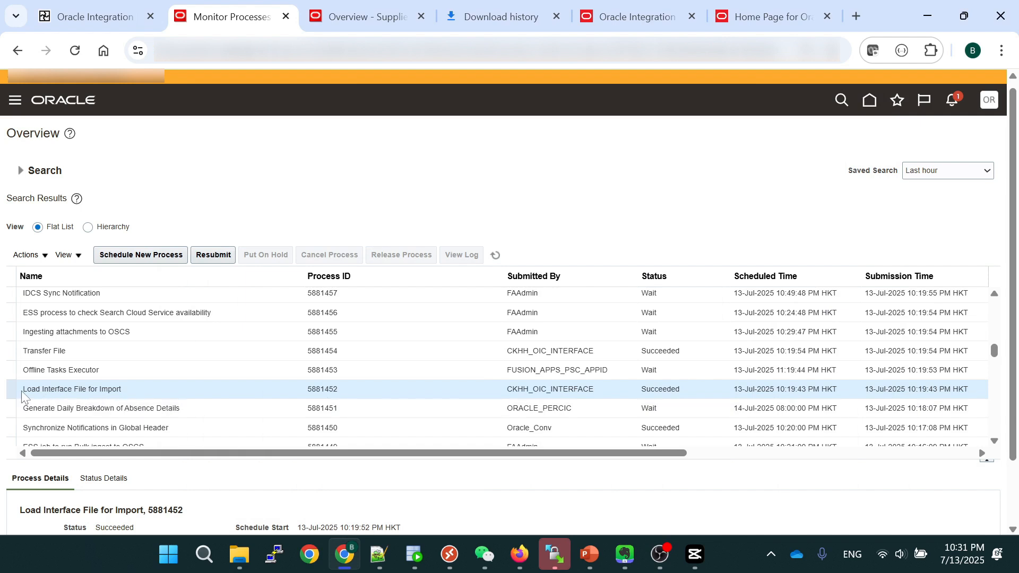
# Compare the process ID of the Load Interface File for Import process with the fusion_request_id in the integration's reply payload.
pyautogui.moveTo(22, 391); pyautogui.dragTo(318, 402)
pyautogui.doubleClick(334, 393)
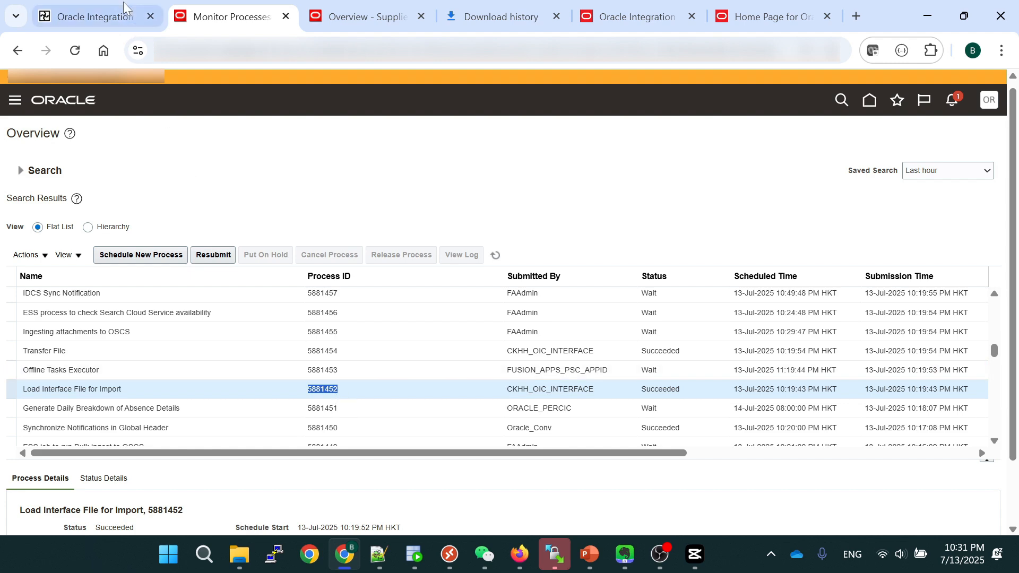
pyautogui.click(96, 17)
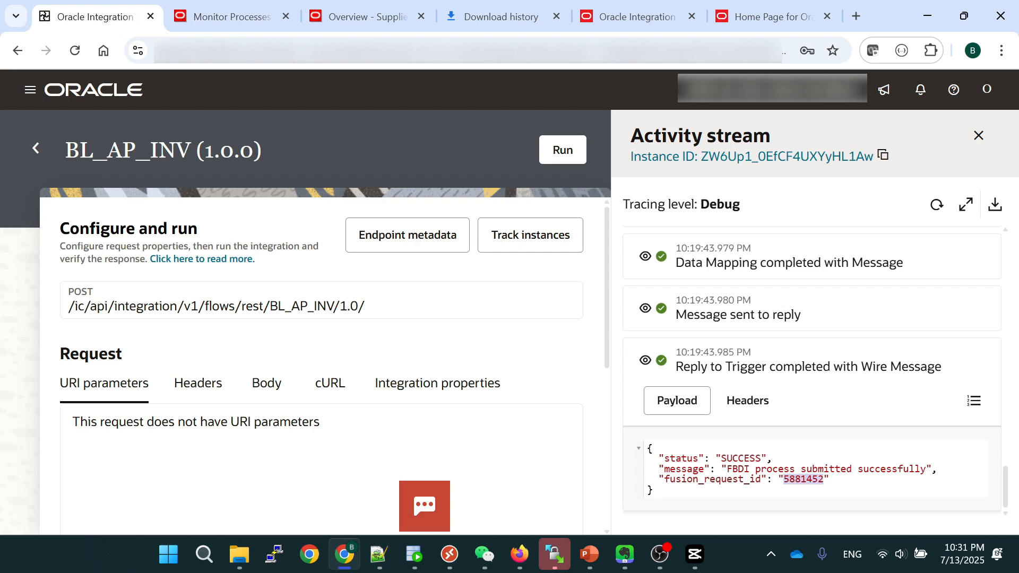
pyautogui.click(254, 21)
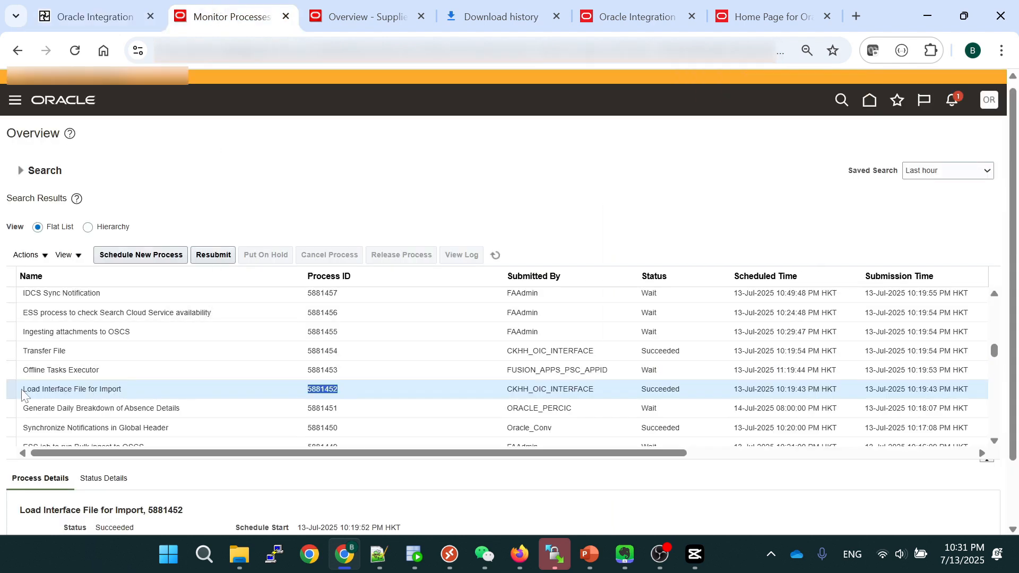
pyautogui.moveTo(23, 391); pyautogui.dragTo(129, 399)
# Switch to the inbound integration.pptx presentation in PowerPoint and start the slide show from the OIC FBDI inbound integration slide.
pyautogui.click(589, 553)
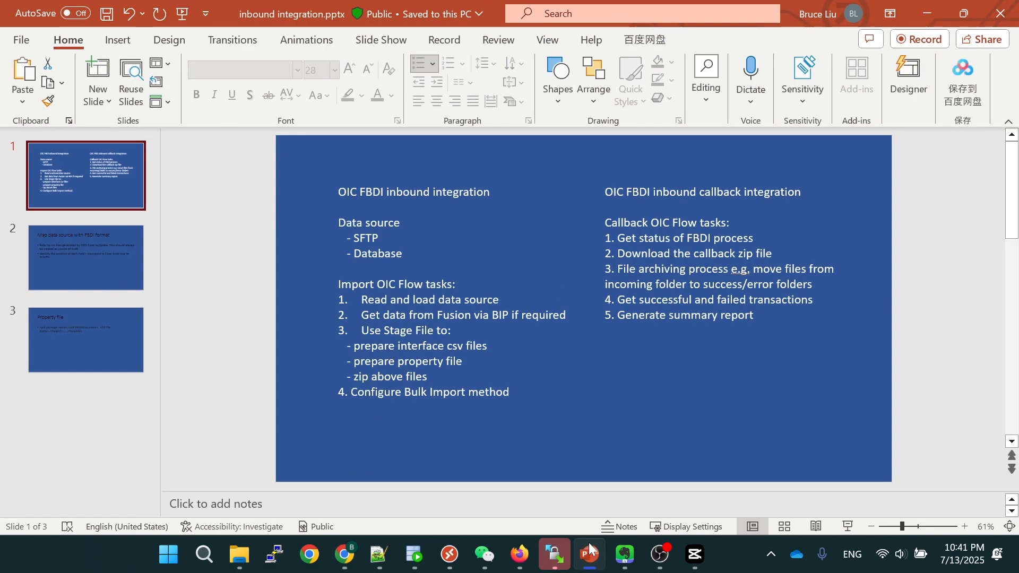
pyautogui.click(848, 527)
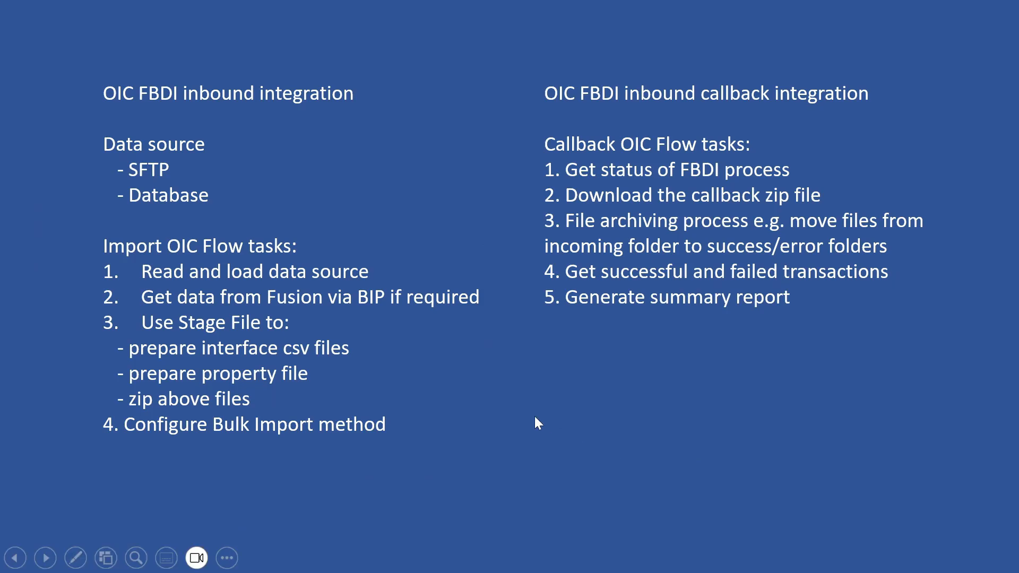